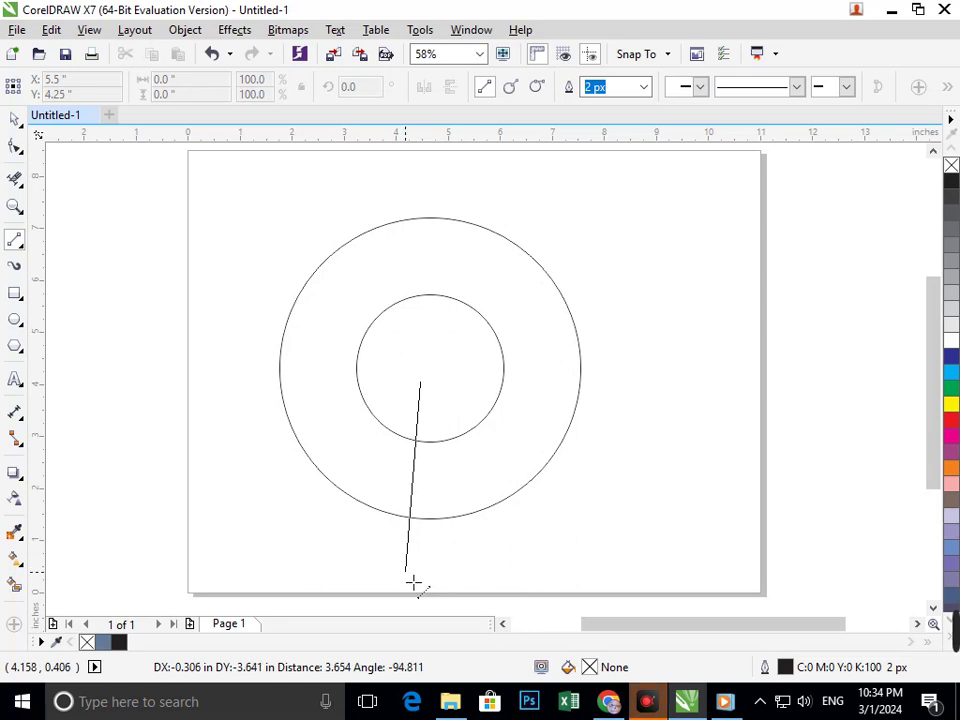
- Draw a steep line about 3.65 in long from inside the inner circle past the outer one, and trim it to the ring
click(406, 576)
click(16, 182)
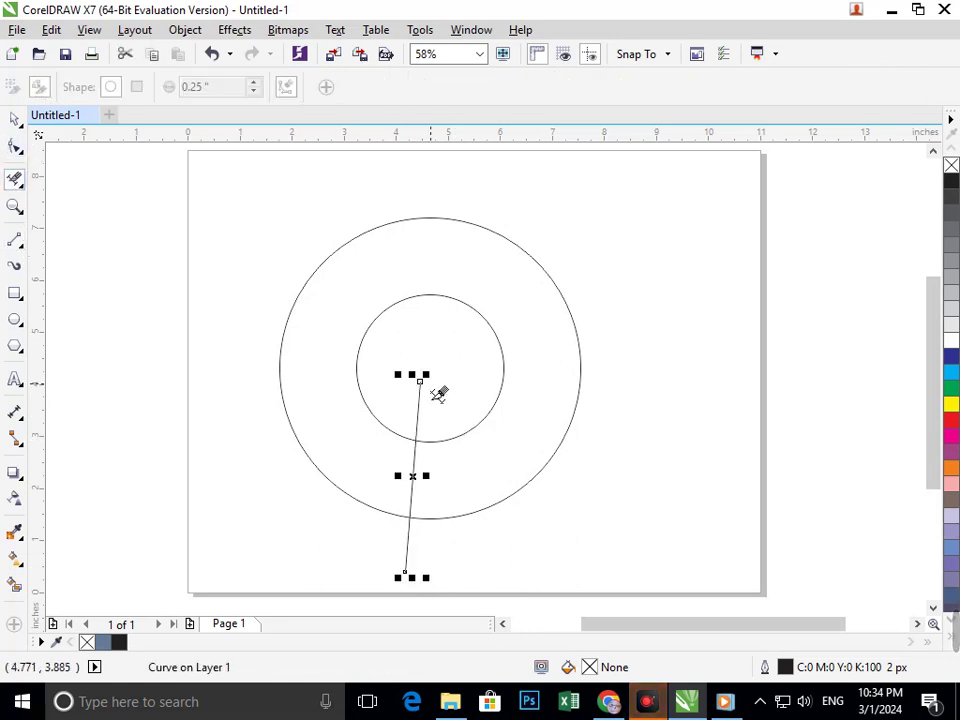
click(420, 402)
drag(433, 557, 372, 531)
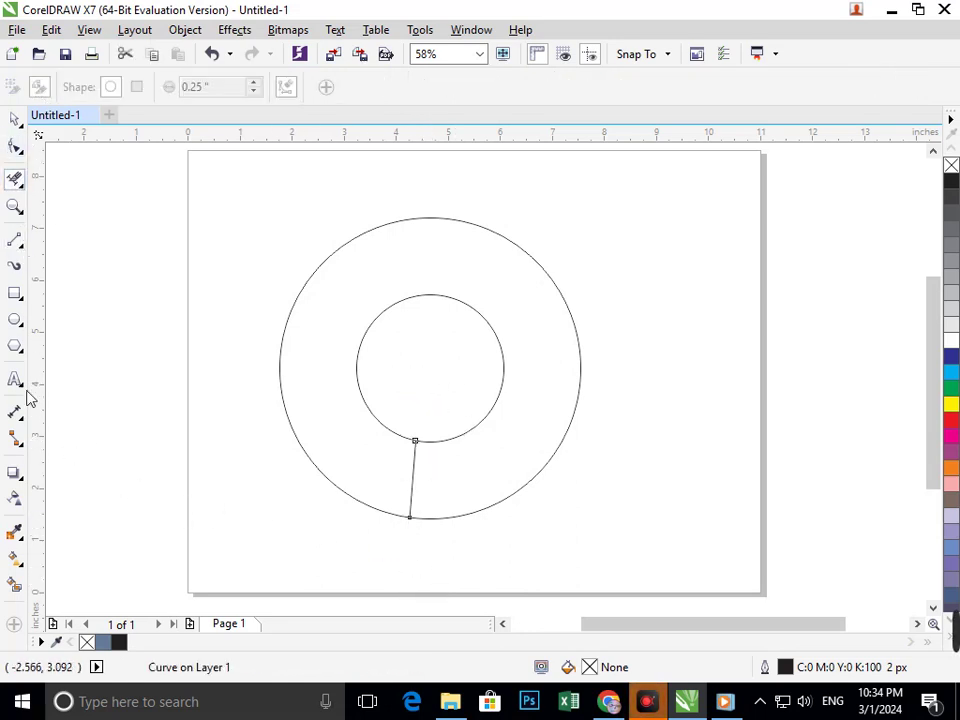
click(15, 119)
click(229, 566)
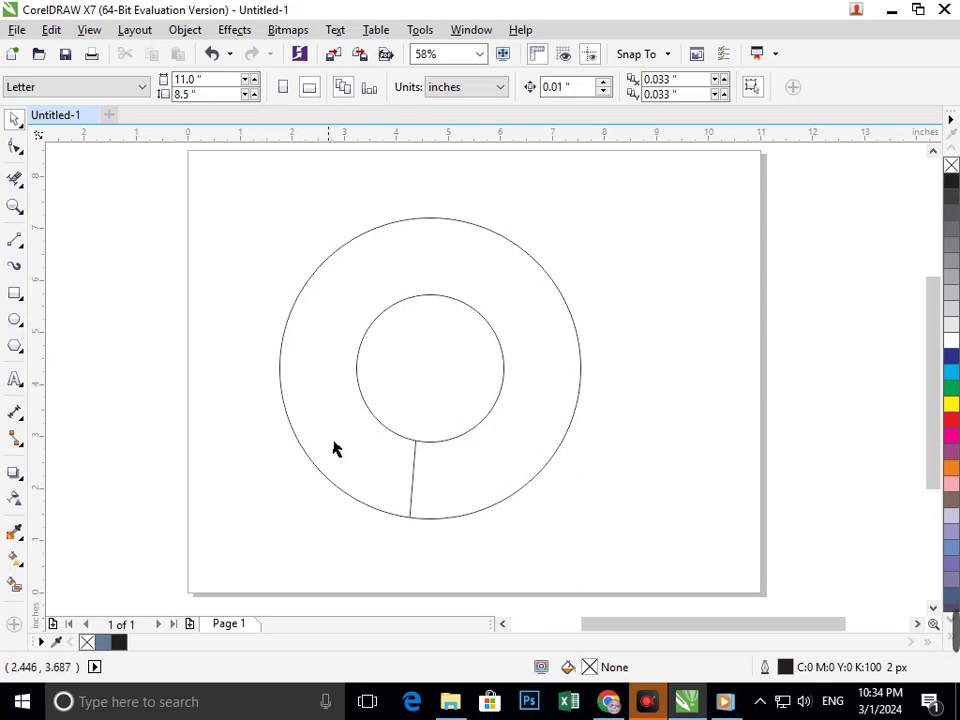
- Enlarge the inner circle about its centre and trim the part of the divider line that protrudes inside it
click(401, 448)
drag(359, 461, 334, 510)
click(227, 538)
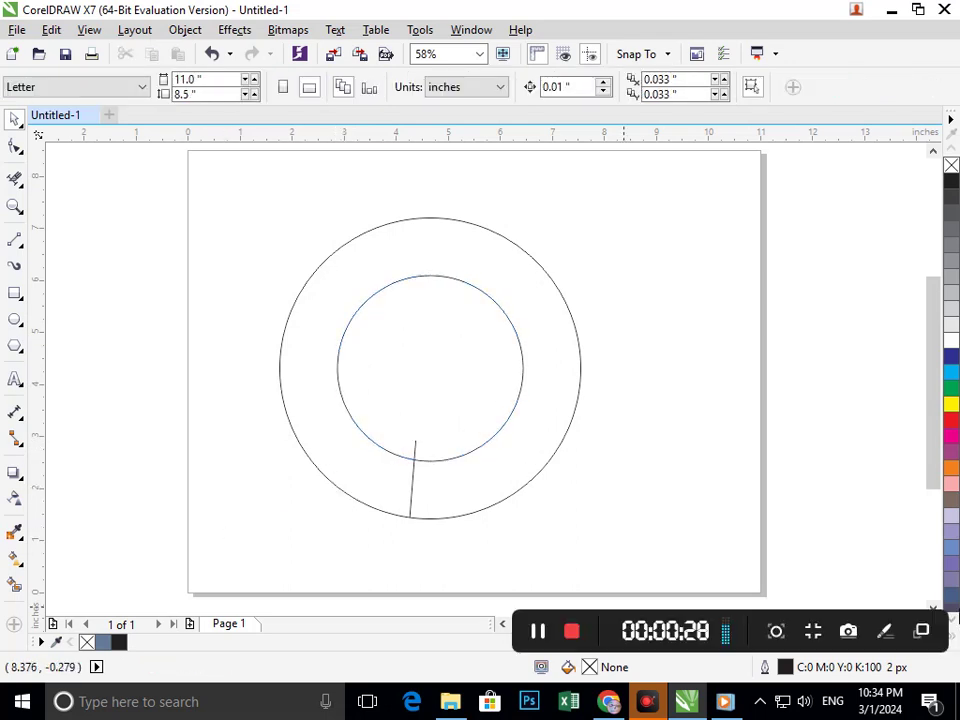
click(15, 179)
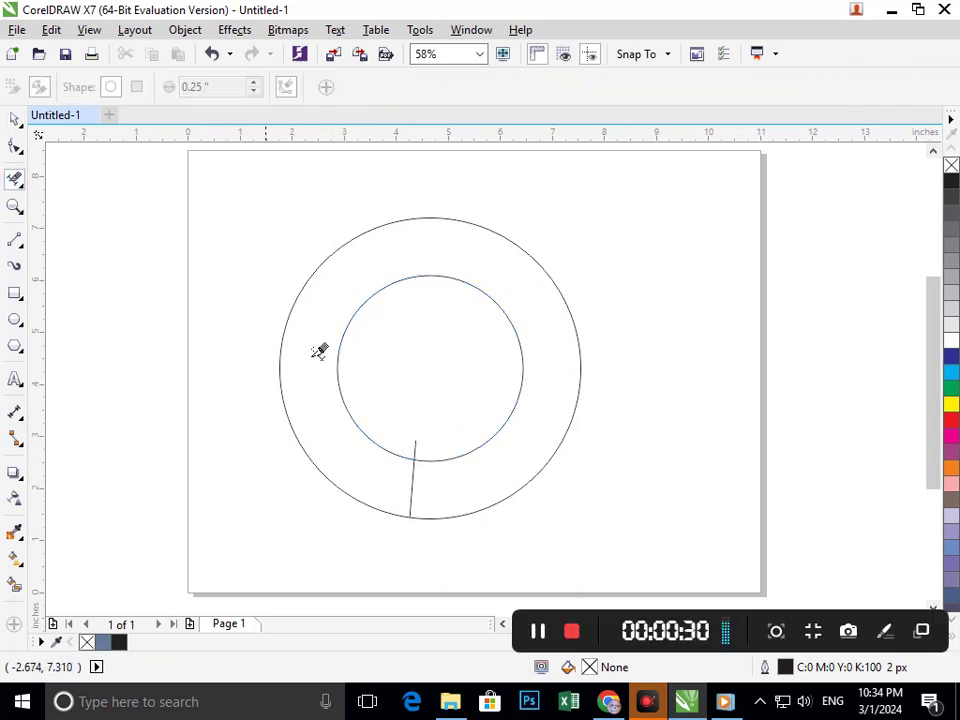
click(415, 451)
click(15, 118)
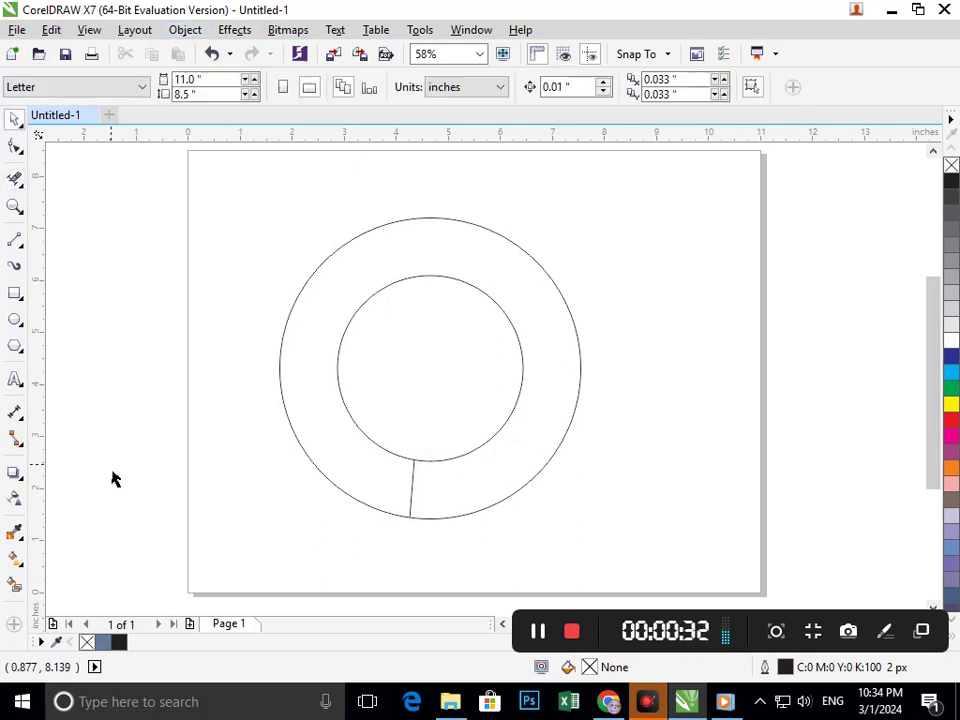
- Move the divider line's rotation centre to the circles' centre and create a copy rotated by 15 degrees
click(413, 512)
click(412, 500)
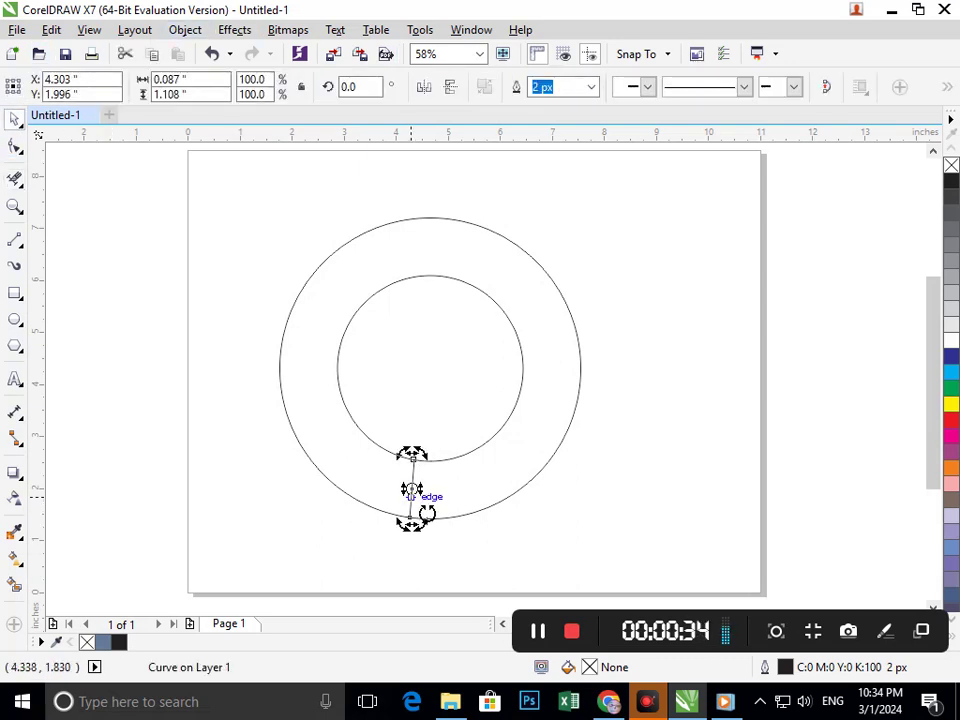
drag(412, 489, 438, 381)
drag(428, 538, 474, 549)
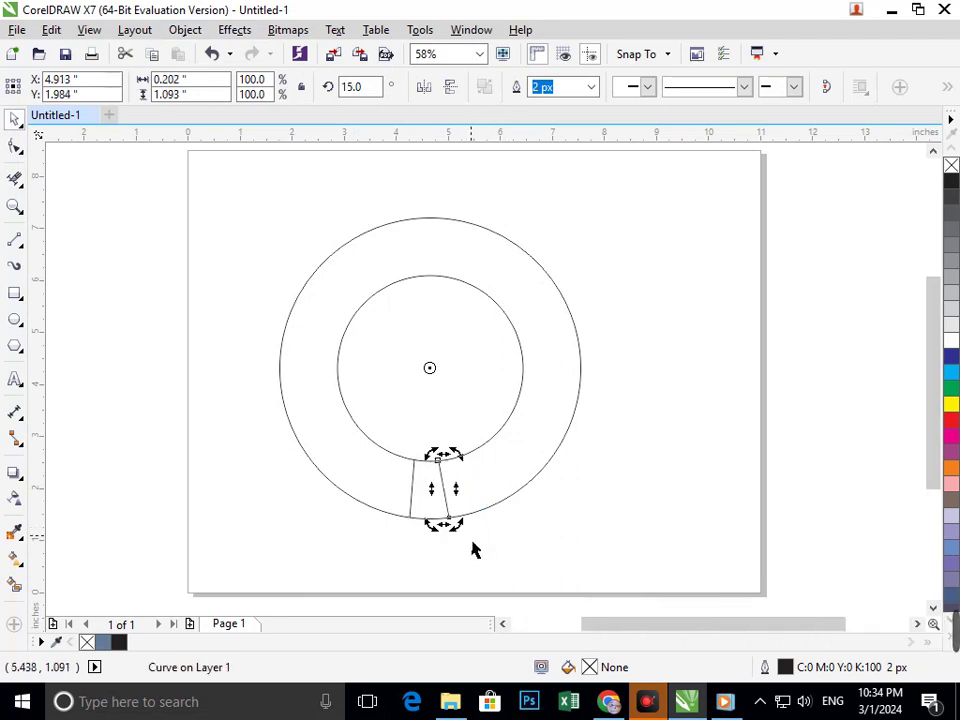
- Repeat the 15-degree rotated copy around the ring until 24 evenly spaced dividers fill it
key(ctrl+r)
key(ctrl+r)
key(ctrl+r)
key(ctrl+r)
key(ctrl+r)
key(ctrl+r)
key(ctrl+r)
key(ctrl+r)
key(ctrl+r)
key(ctrl+r)
key(ctrl+r)
key(ctrl+r)
key(ctrl+r)
key(ctrl+r)
key(ctrl+r)
key(ctrl+r)
key(ctrl+r)
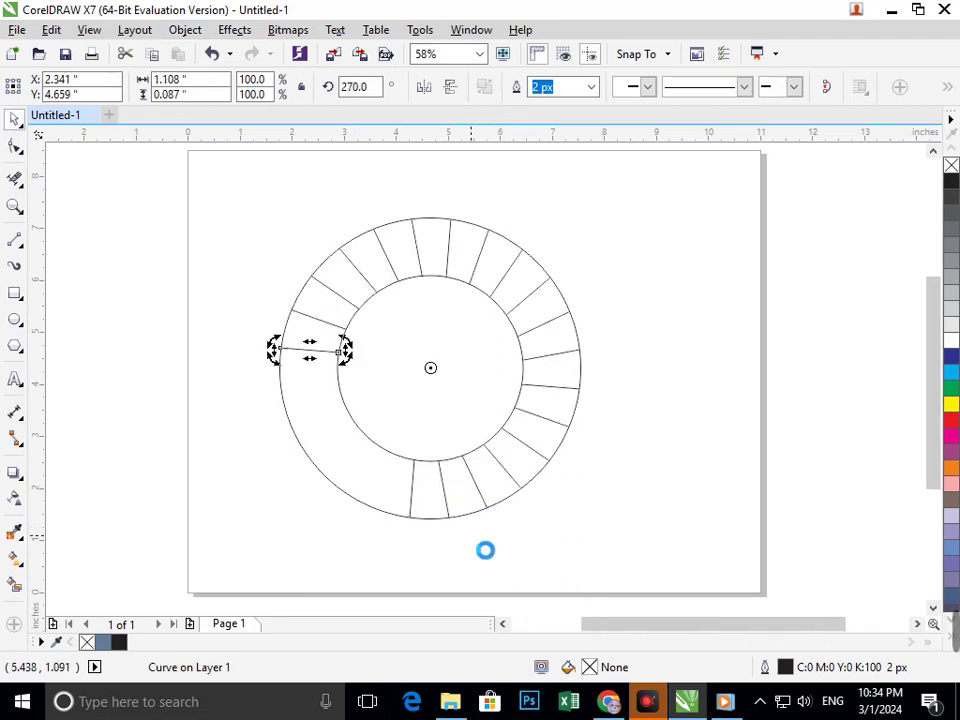
key(ctrl+r)
key(ctrl+r)
key(ctrl+r)
key(ctrl+r)
key(ctrl+r)
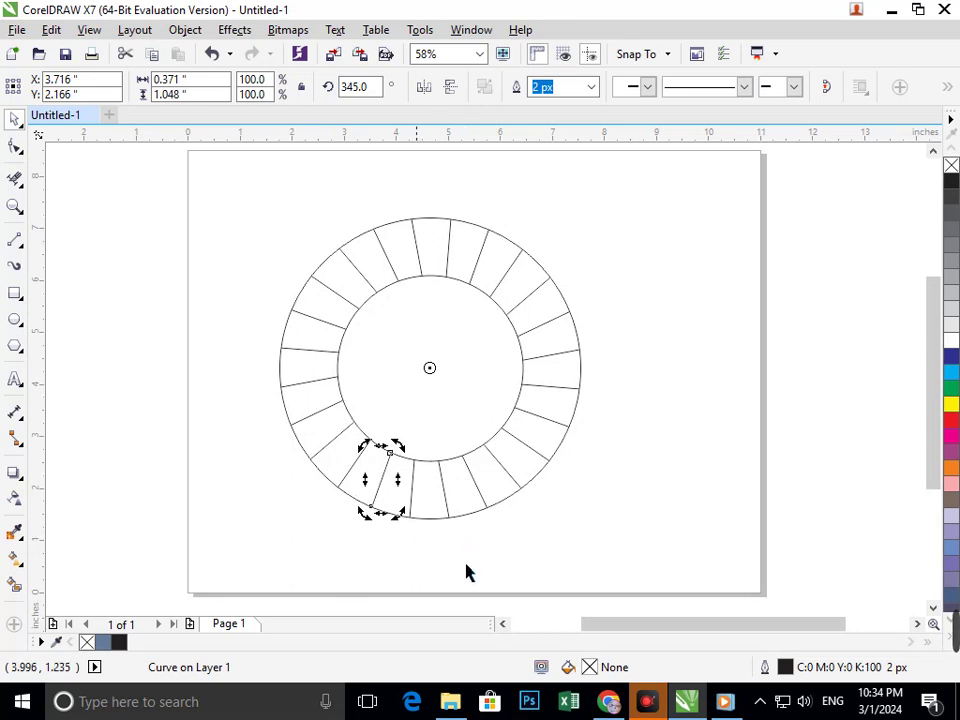
click(600, 569)
key(F3)
key(F2)
drag(223, 200, 610, 556)
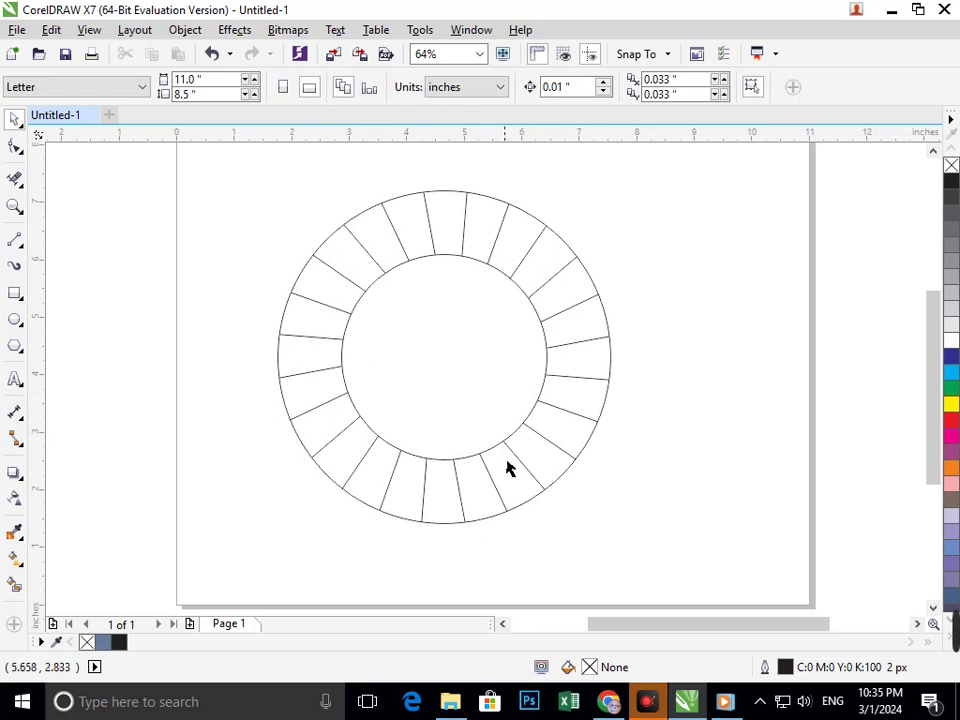
mouse_move(955, 631)
click(540, 634)
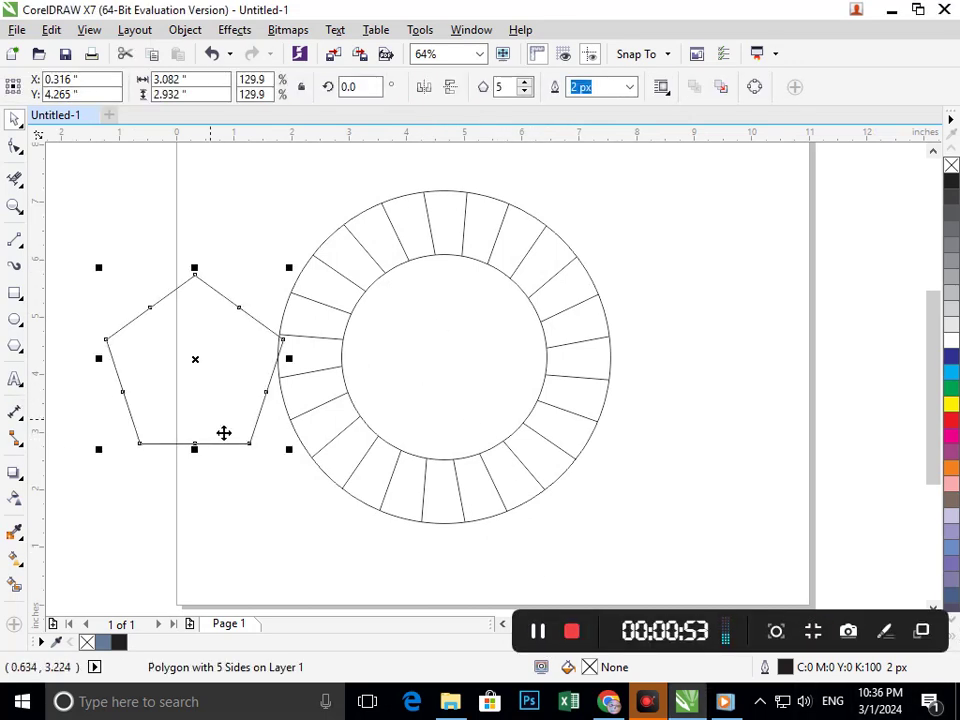
- Change the pentagon beside the ring to 3 sides, narrow it to about 1.68 in, and move it slightly away from the ring
drag(223, 432, 211, 430)
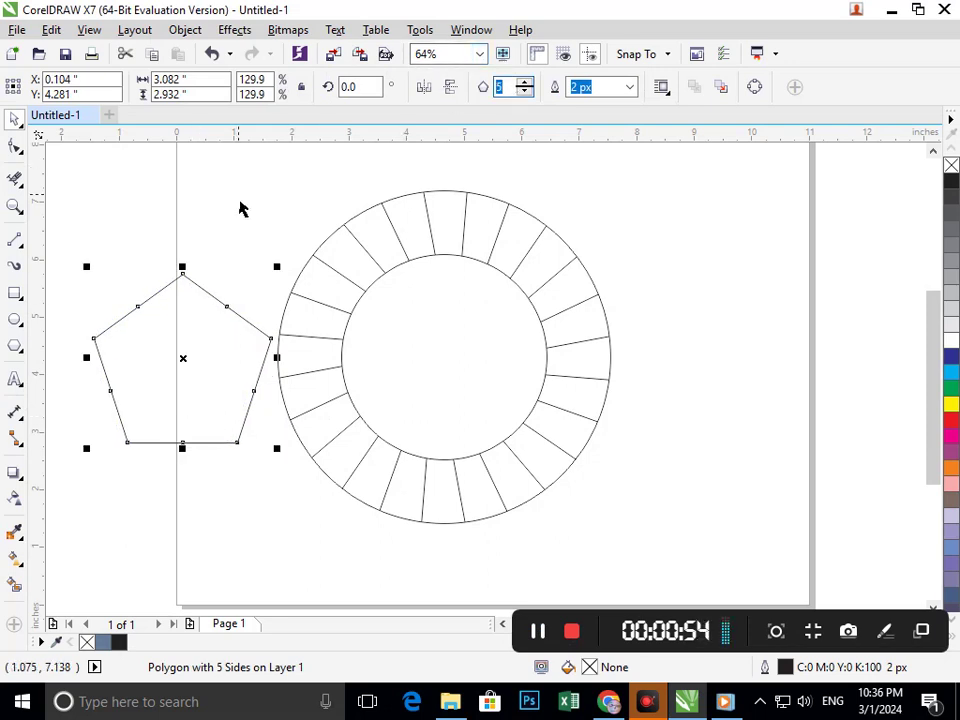
text(3)
key(Return)
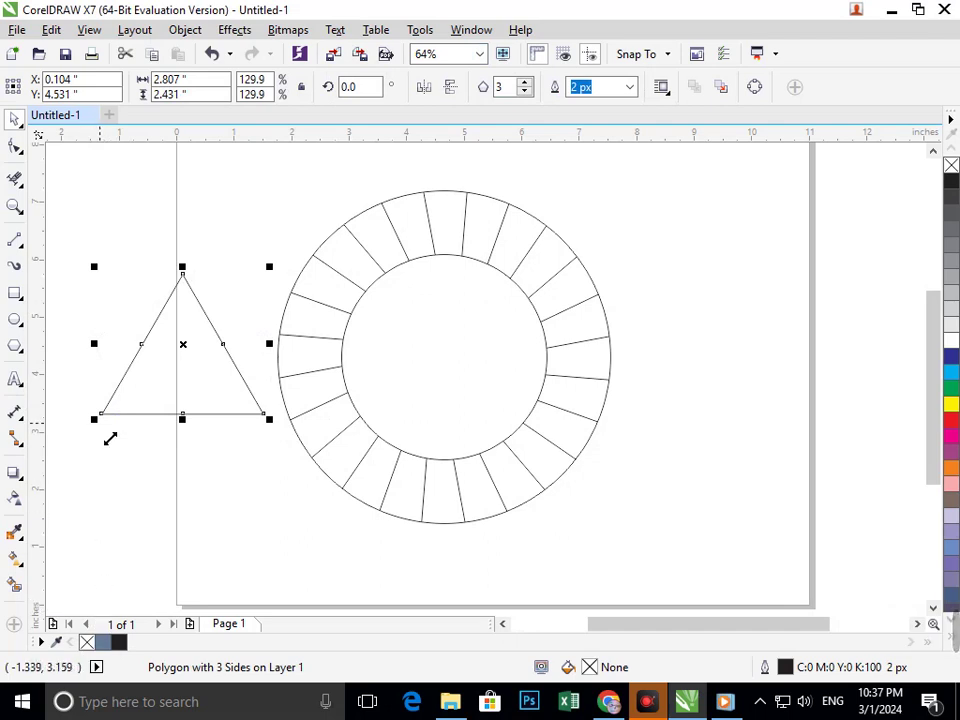
drag(107, 356, 137, 422)
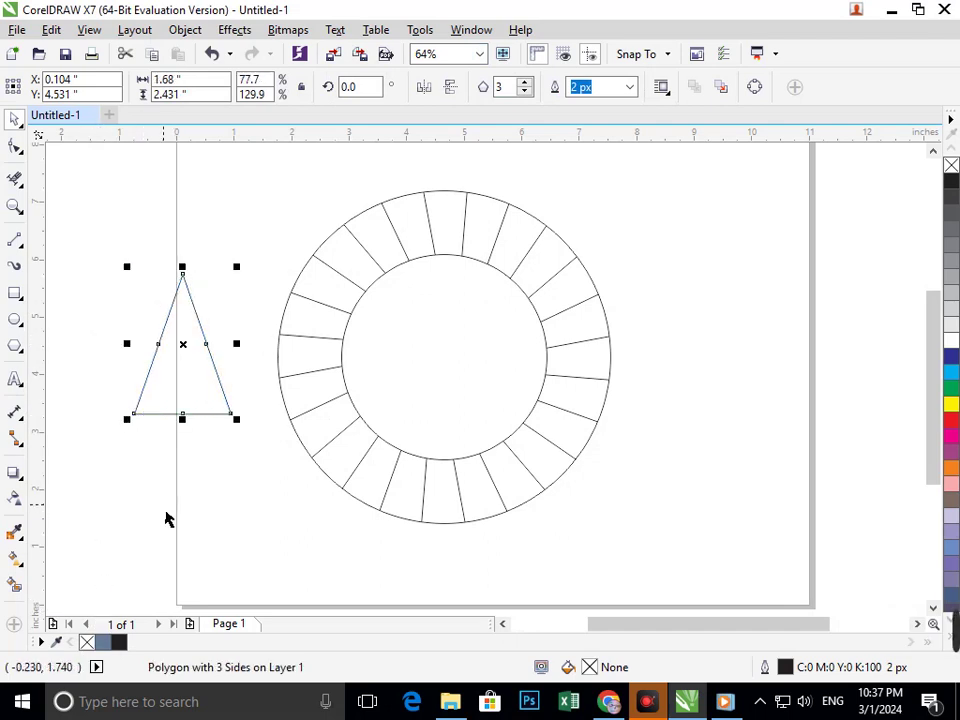
click(165, 512)
drag(182, 388, 171, 407)
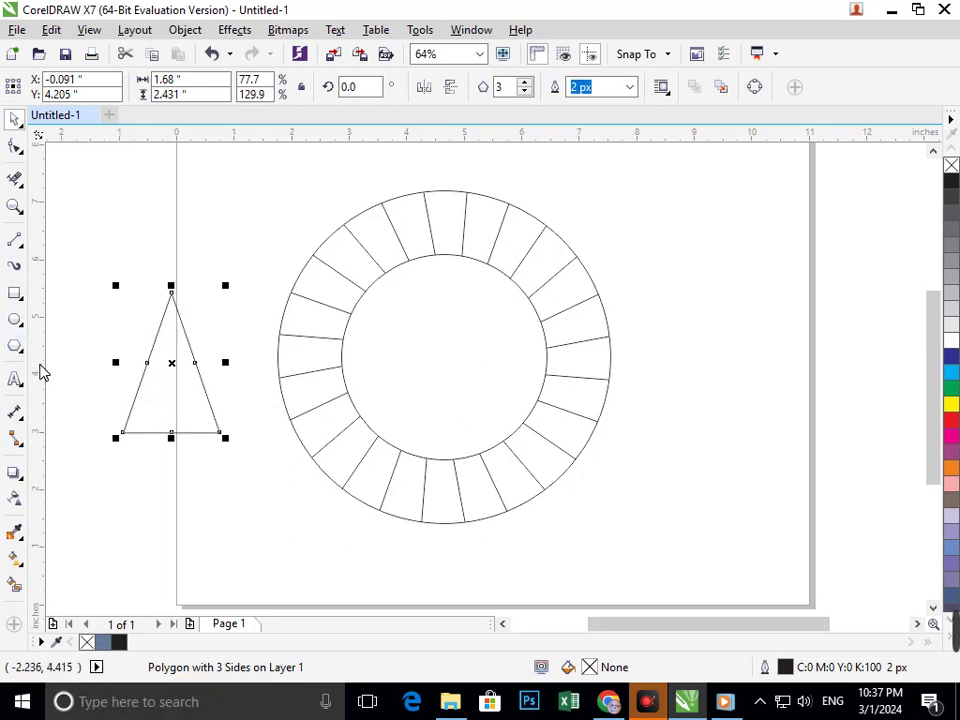
- Draw two diverging straight lines from the triangle's apex down past its base
click(15, 240)
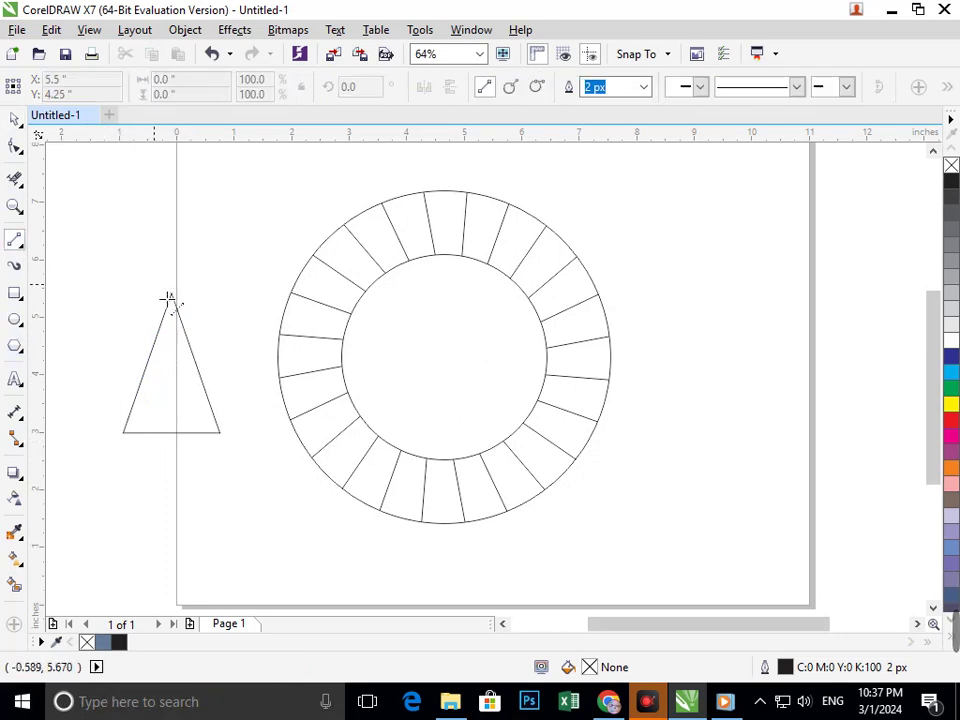
drag(171, 293, 143, 503)
drag(172, 296, 199, 475)
- Trim the lines' overhanging ends and the base segment between them with Virtual Segment Delete, and erase the remaining triangle figure
click(15, 181)
drag(167, 414, 165, 495)
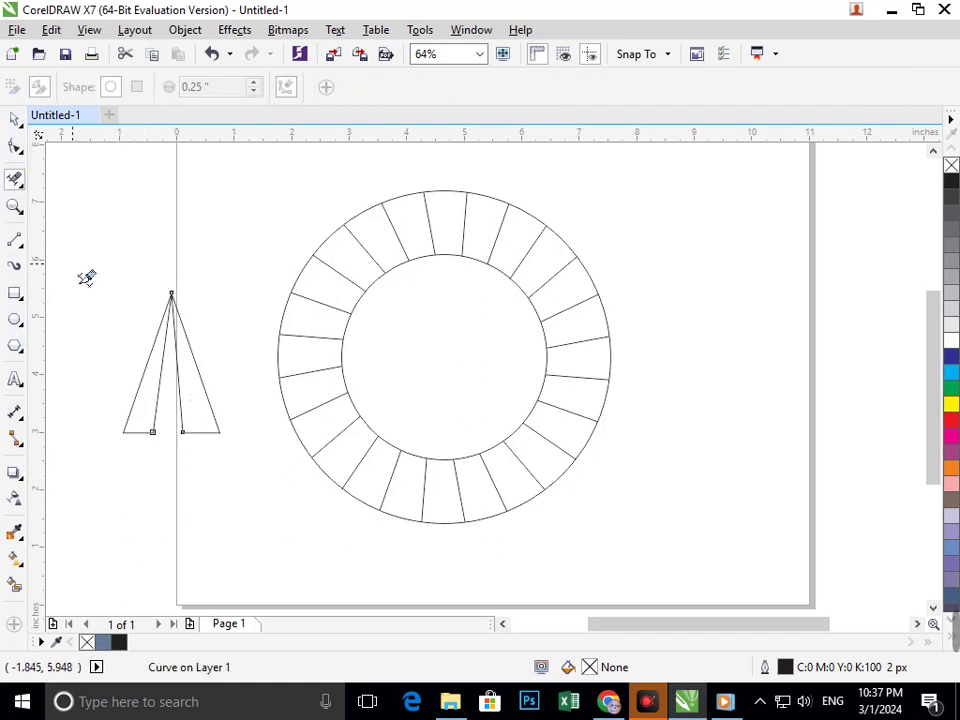
drag(99, 281, 226, 473)
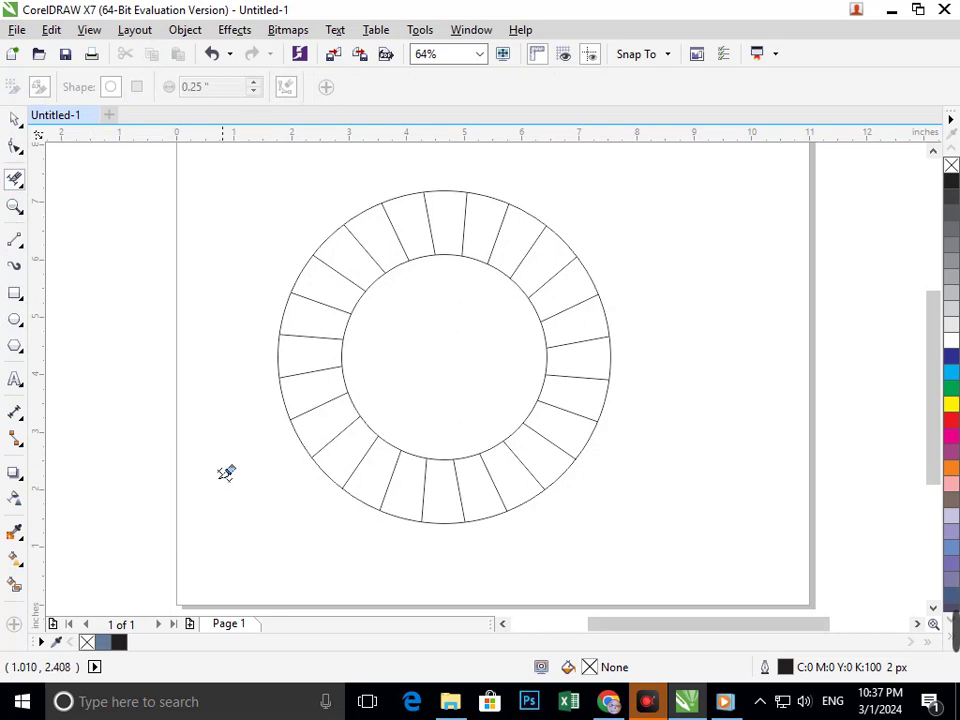
- Add the artistic text "AK" in Arial beside the ring and enlarge it to a big monogram size
click(15, 379)
click(60, 377)
click(117, 325)
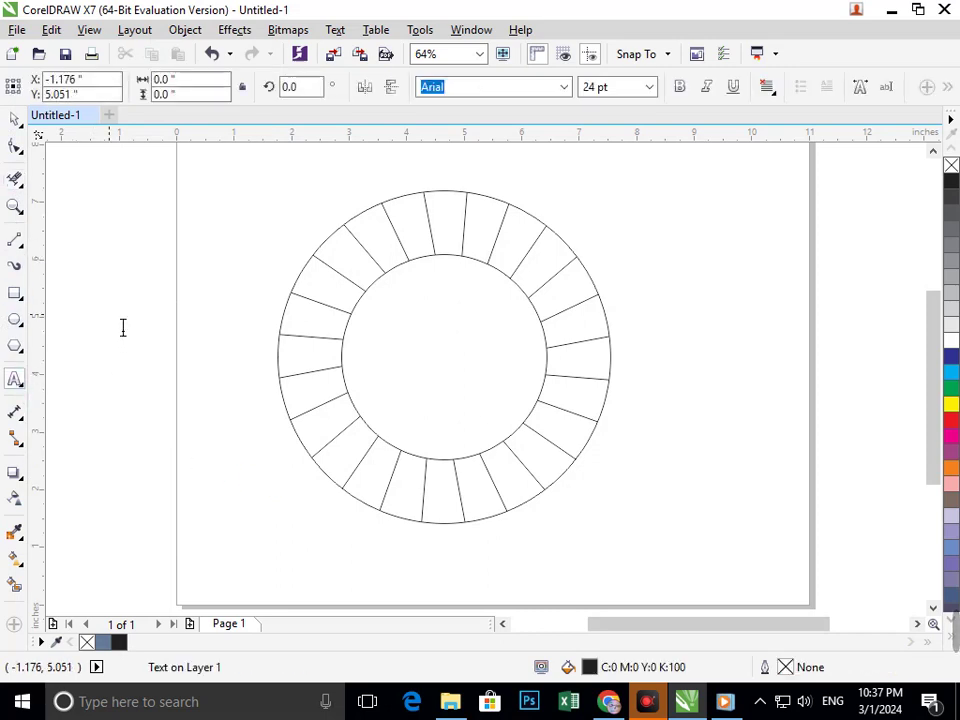
text(AK)
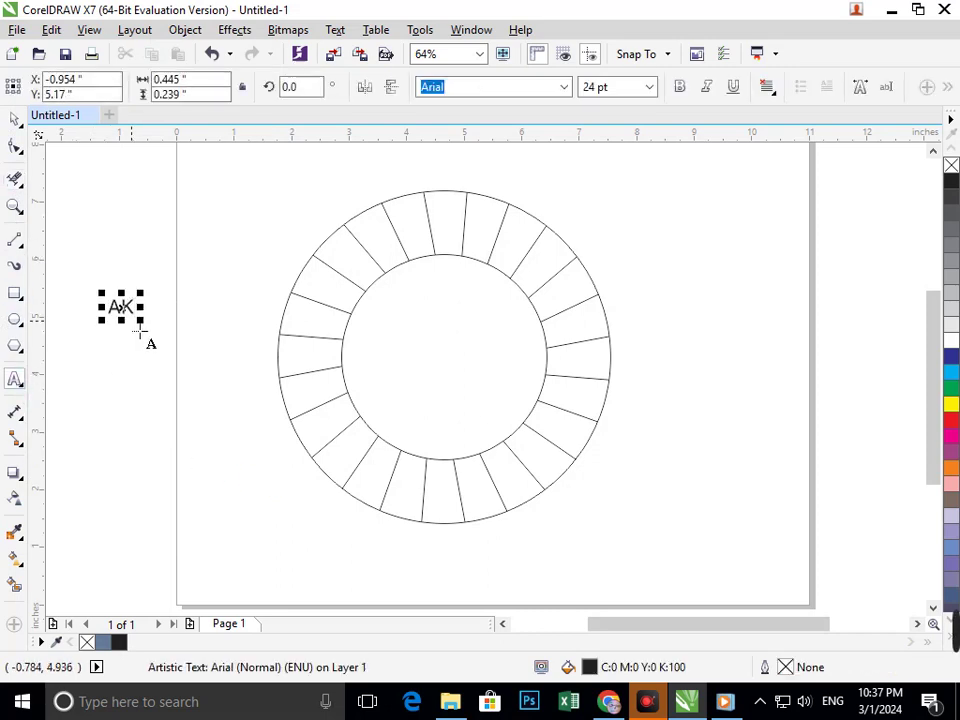
drag(143, 322, 228, 456)
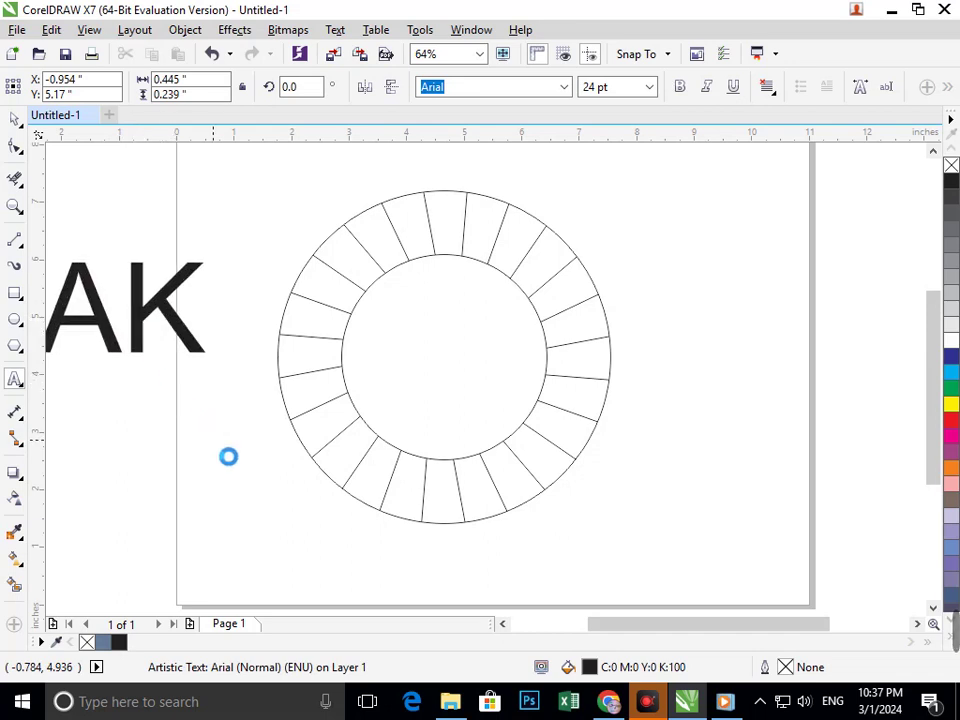
click(14, 118)
click(57, 178)
drag(115, 350, 161, 439)
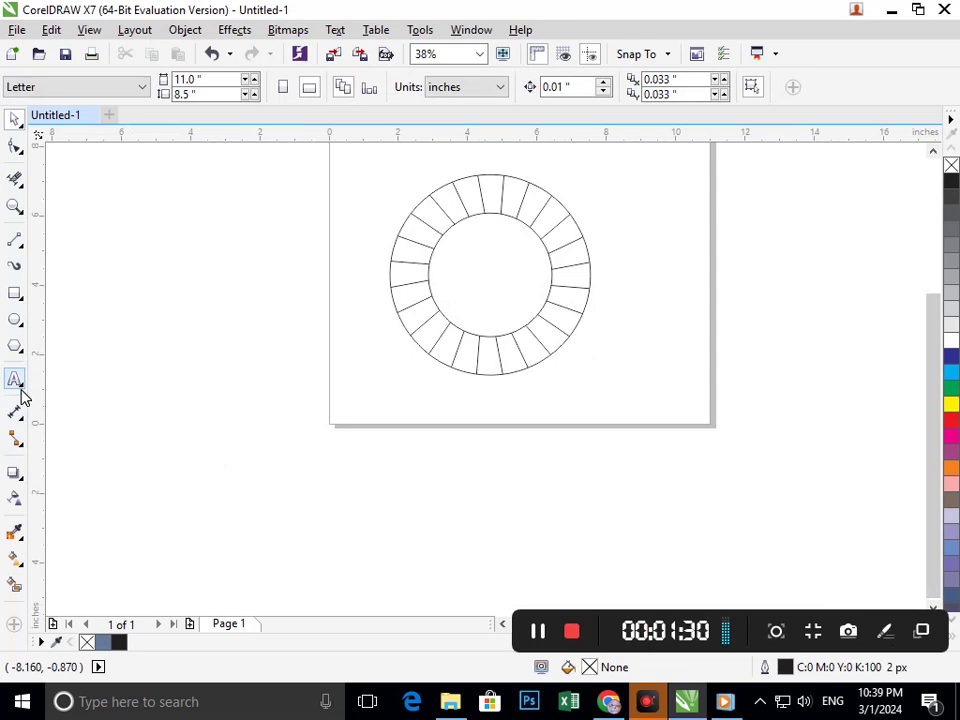
- Add the Arial text "AK" outside the page beside the ring, enlarge it to about 347 pt and reposition it
click(22, 390)
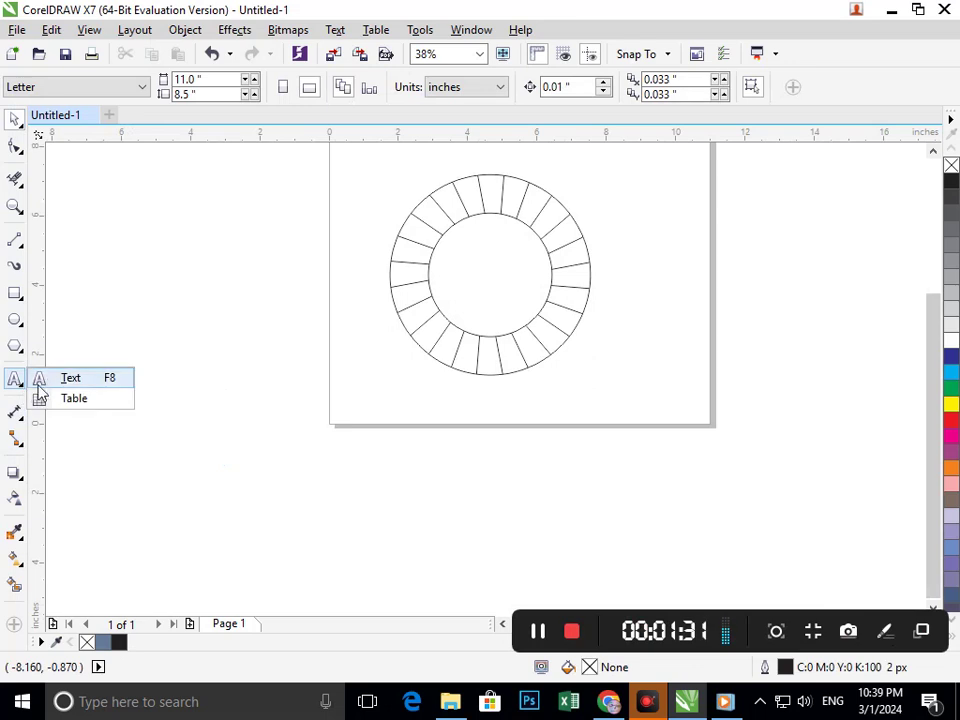
click(69, 377)
click(150, 400)
text(AK)
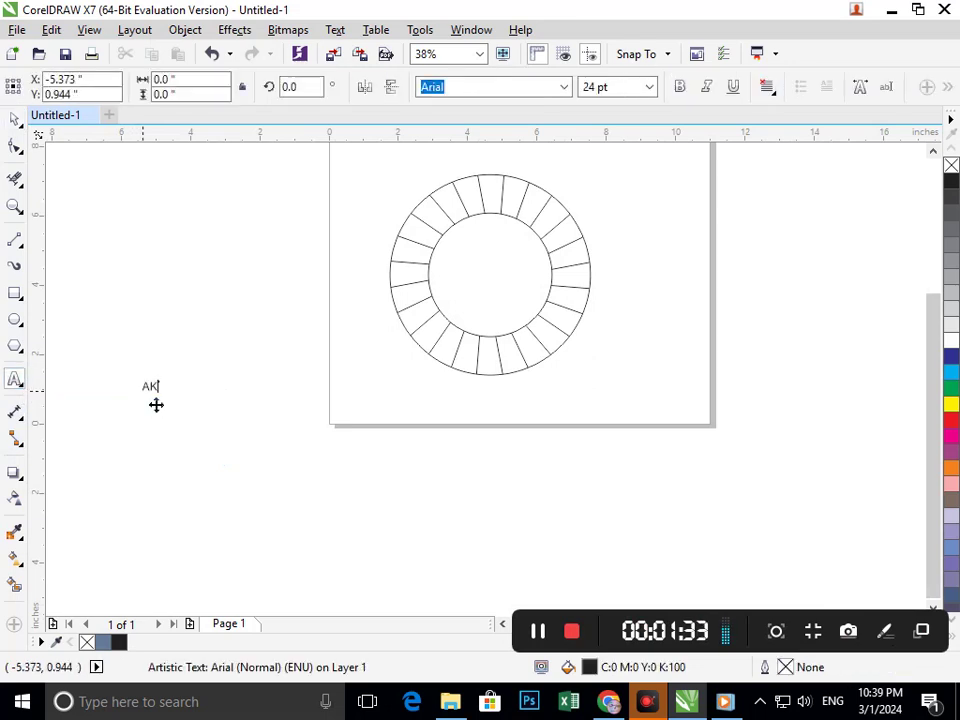
drag(163, 399, 261, 549)
click(15, 120)
click(110, 228)
drag(171, 445, 240, 452)
- Break the AK text apart into single letters and enlarge the A
click(189, 30)
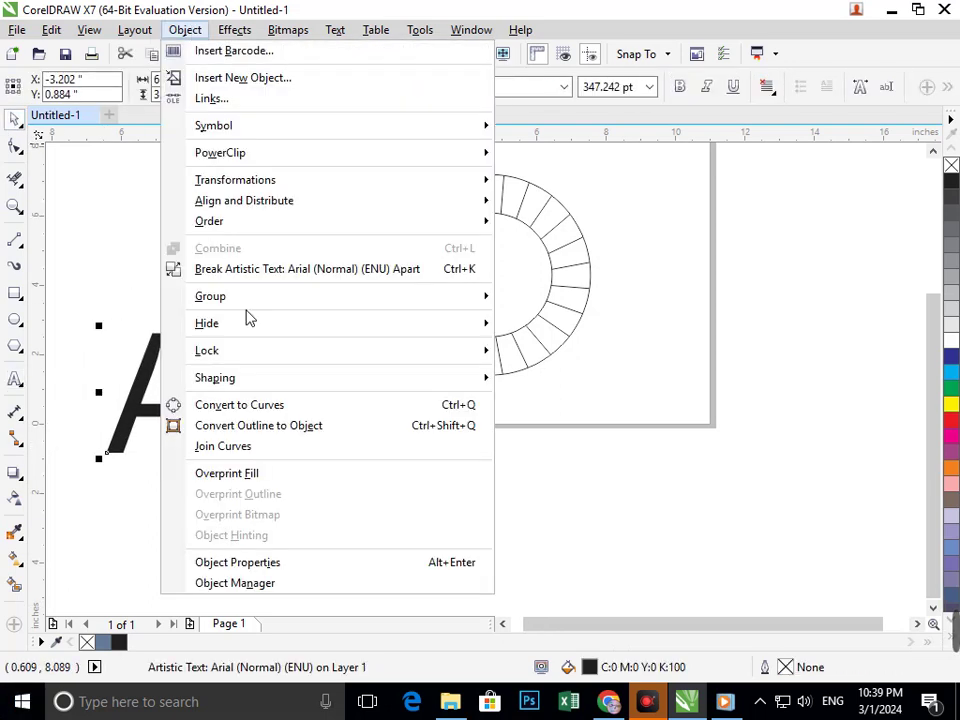
click(294, 270)
click(199, 437)
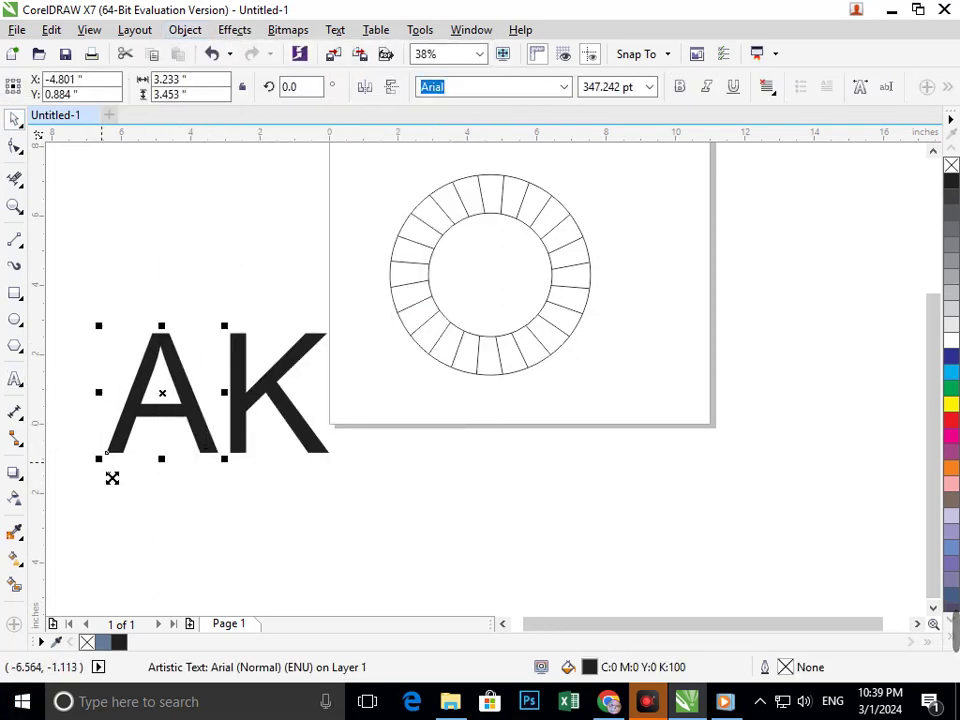
drag(111, 476, 98, 505)
drag(222, 467, 251, 542)
- Move the K slightly right so it clears the enlarged A
click(250, 536)
drag(241, 432, 259, 431)
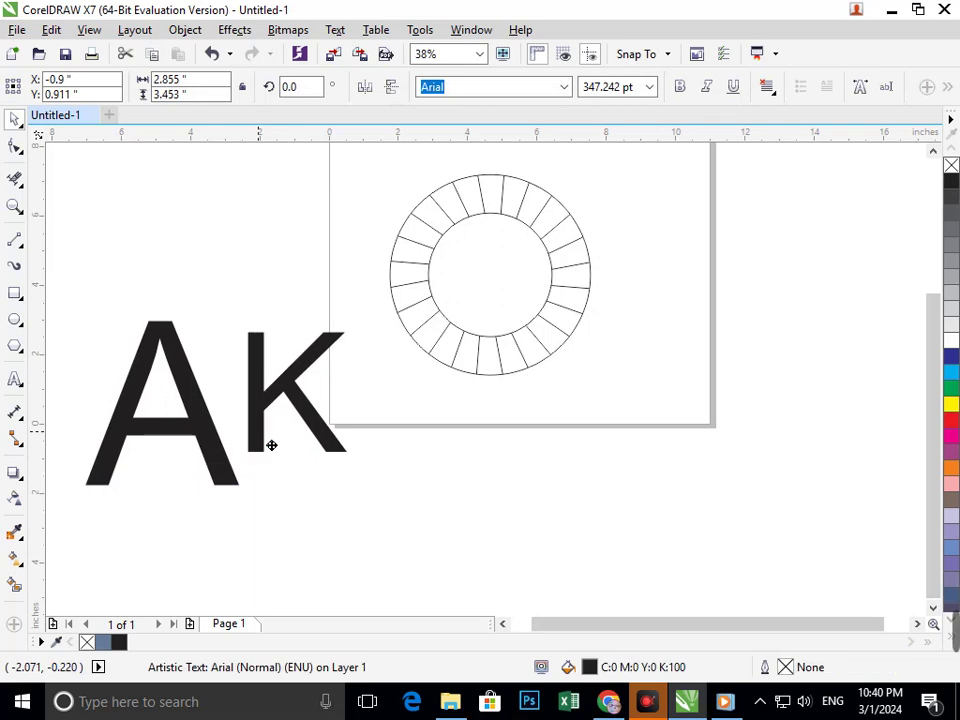
- Draw a rectangle about 2.92 by 0.54 in across the foot of the A's right leg and fill it black
click(15, 292)
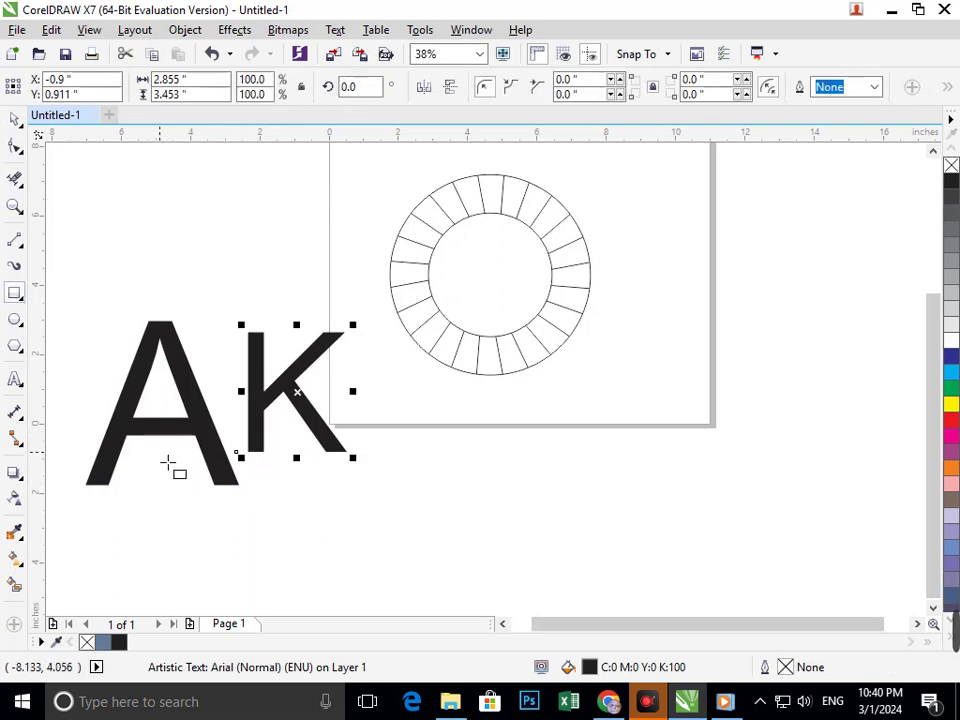
drag(175, 467, 283, 497)
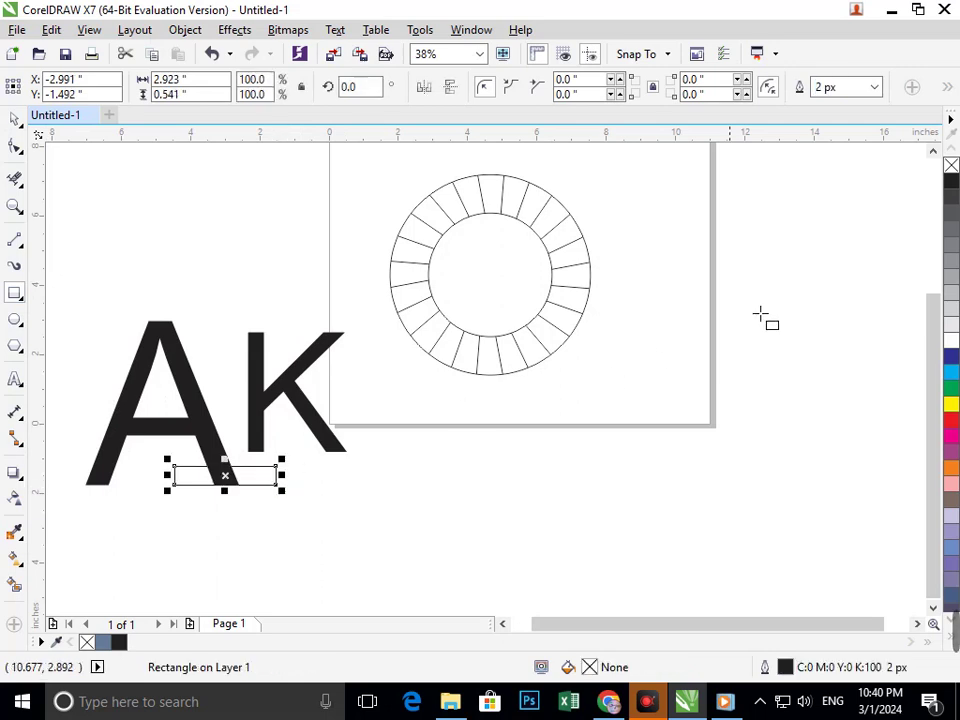
click(951, 183)
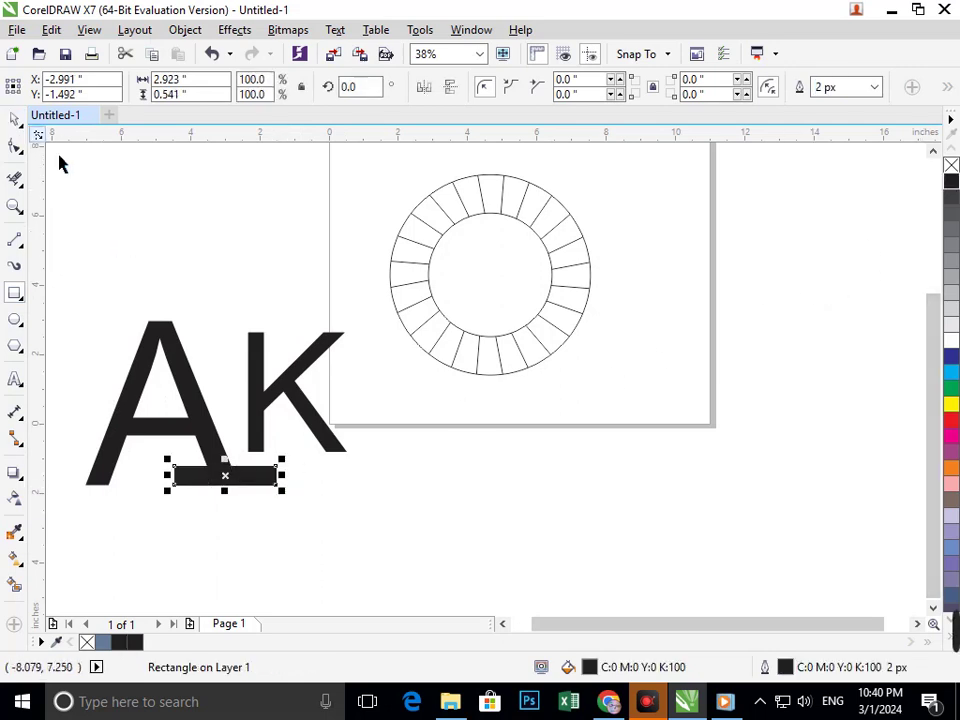
- Rotate the K counterclockwise by 15 degrees about its centre
click(14, 119)
click(226, 349)
click(252, 425)
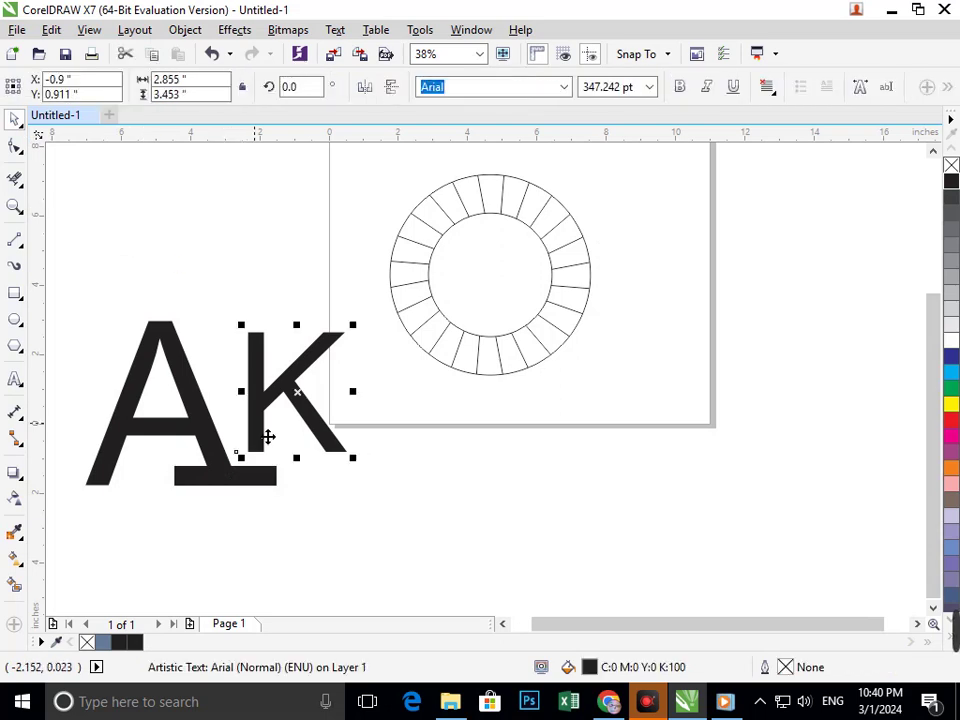
click(278, 452)
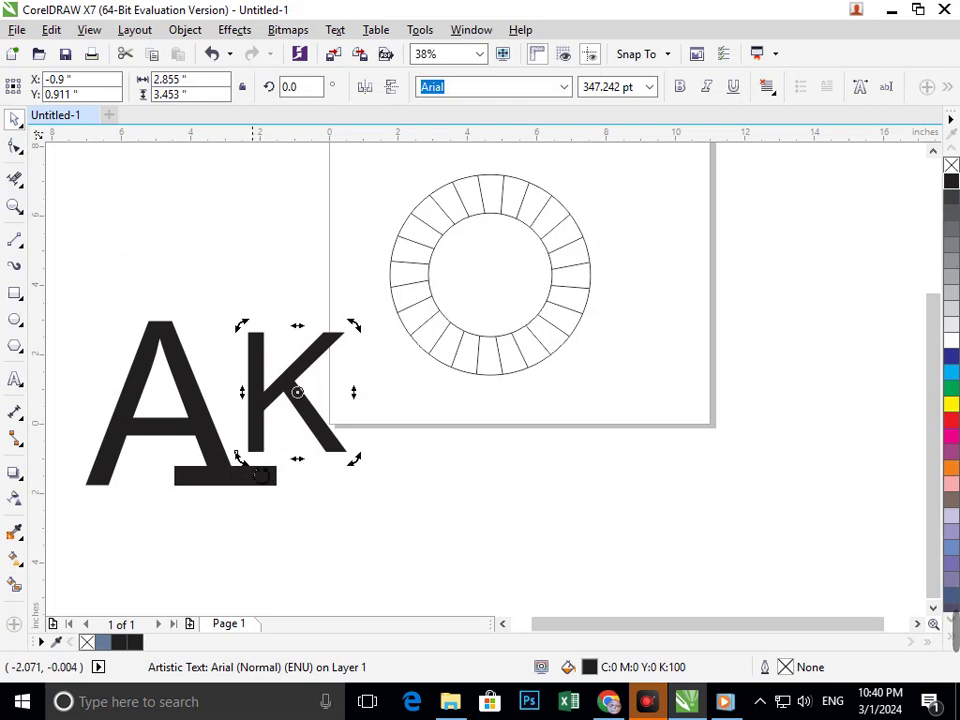
drag(247, 472, 257, 549)
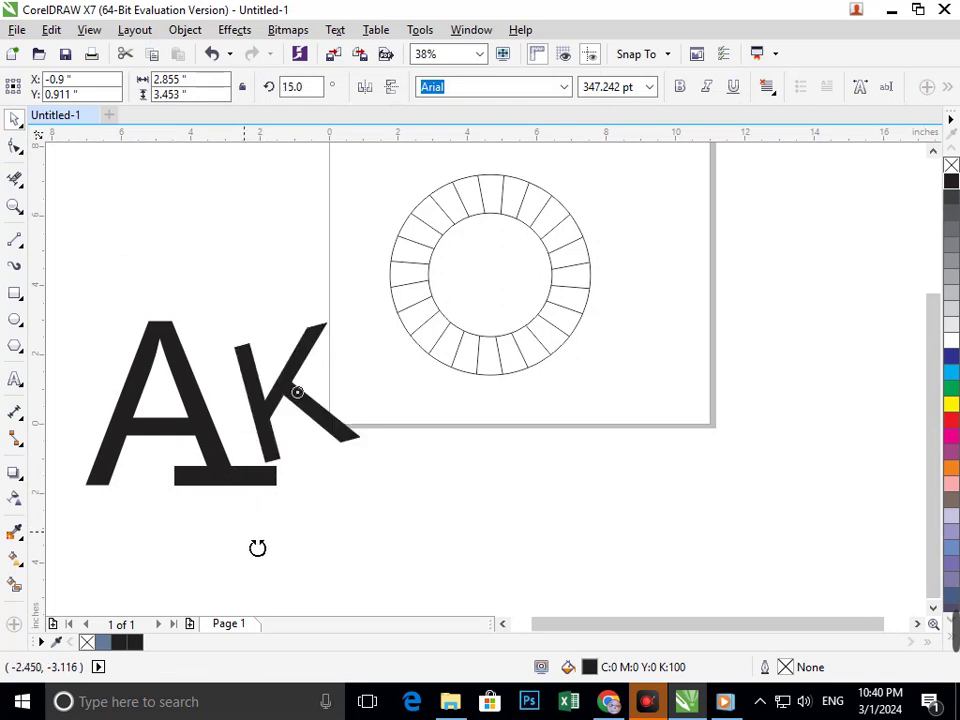
key(Escape)
- Rotate the K further counterclockwise until its stem runs parallel to the A's right leg
click(280, 465)
click(283, 466)
drag(253, 489, 221, 542)
key(Escape)
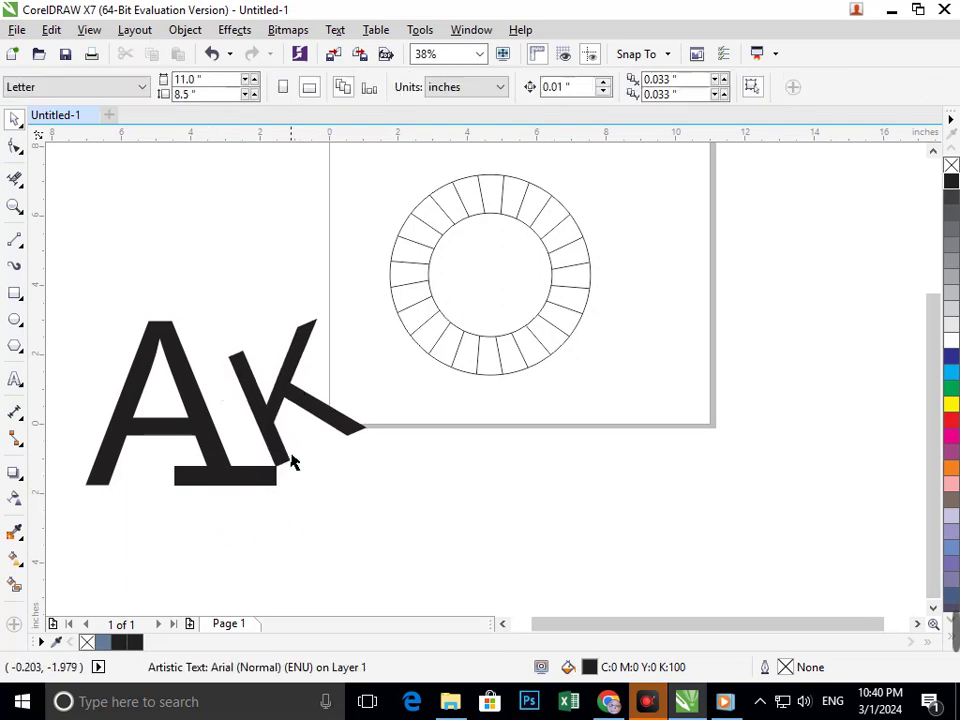
- Move the K close beside the A's right leg and enlarge it to about 4.43 by 4.75 in
drag(294, 459, 238, 411)
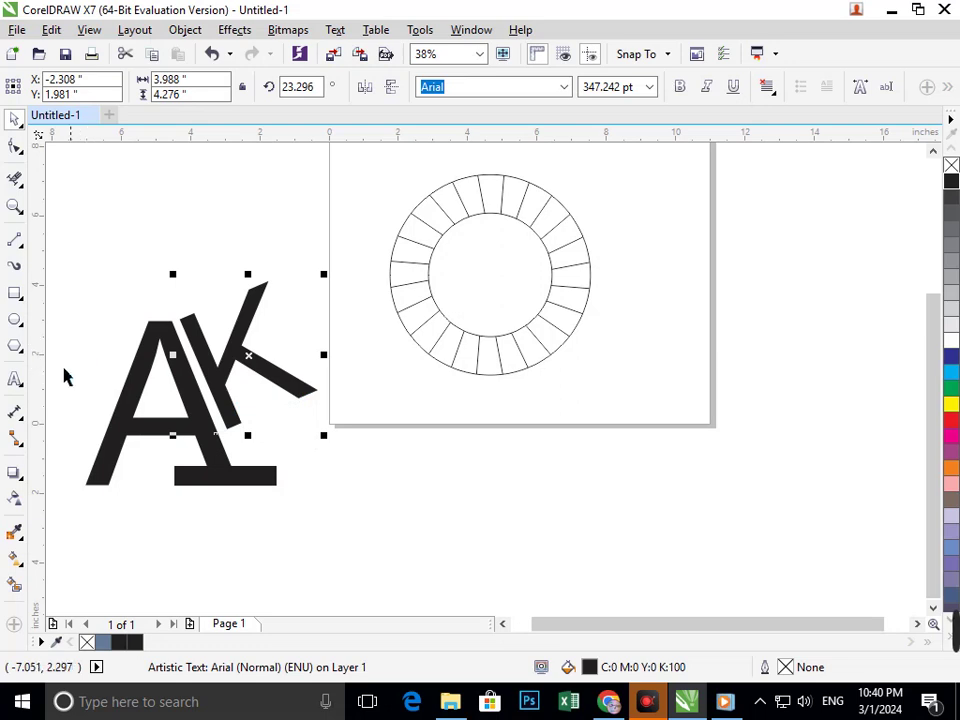
drag(326, 438, 334, 470)
drag(232, 423, 256, 459)
click(366, 498)
- Convert the K to curves
key(F3)
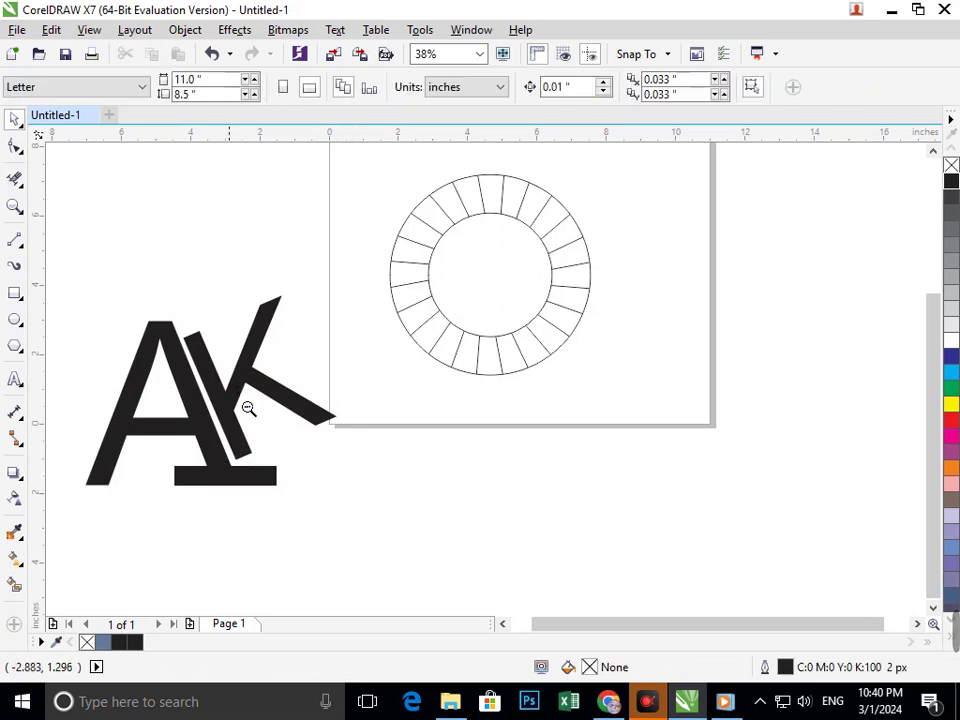
key(F2)
drag(226, 358, 359, 508)
key(F3)
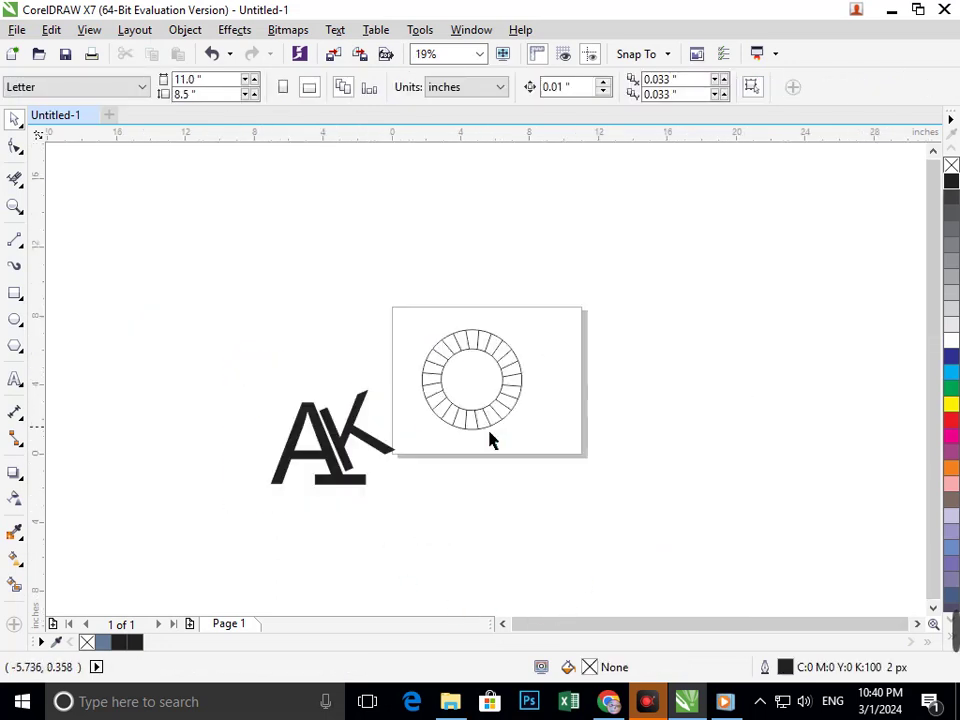
key(F2)
drag(255, 321, 439, 497)
drag(580, 612, 588, 606)
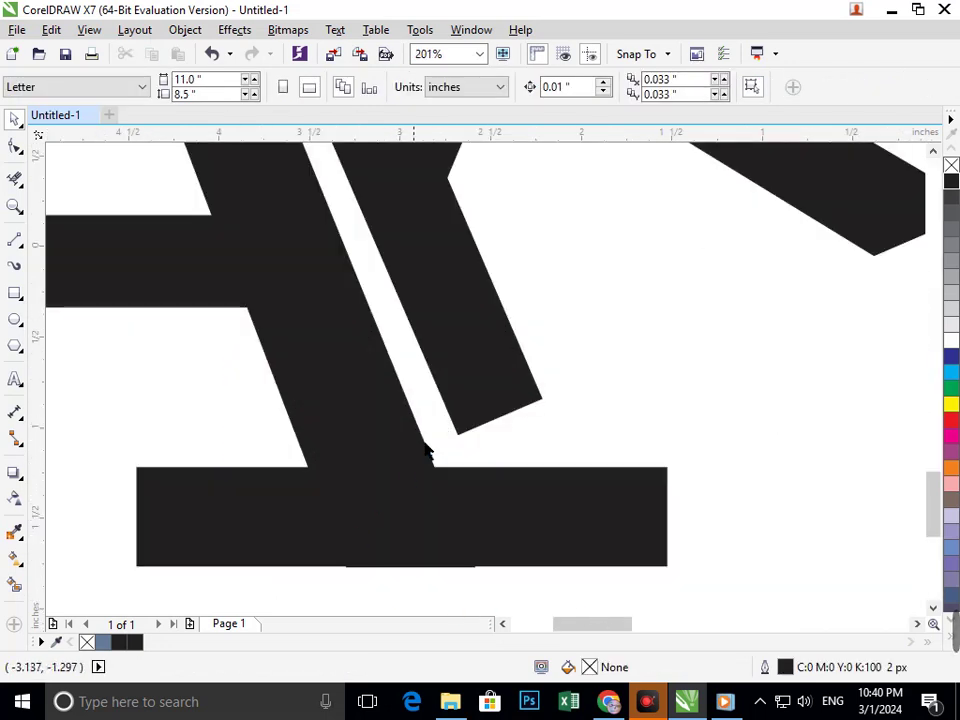
drag(476, 411, 568, 403)
key(ctrl+z)
key(ctrl+q)
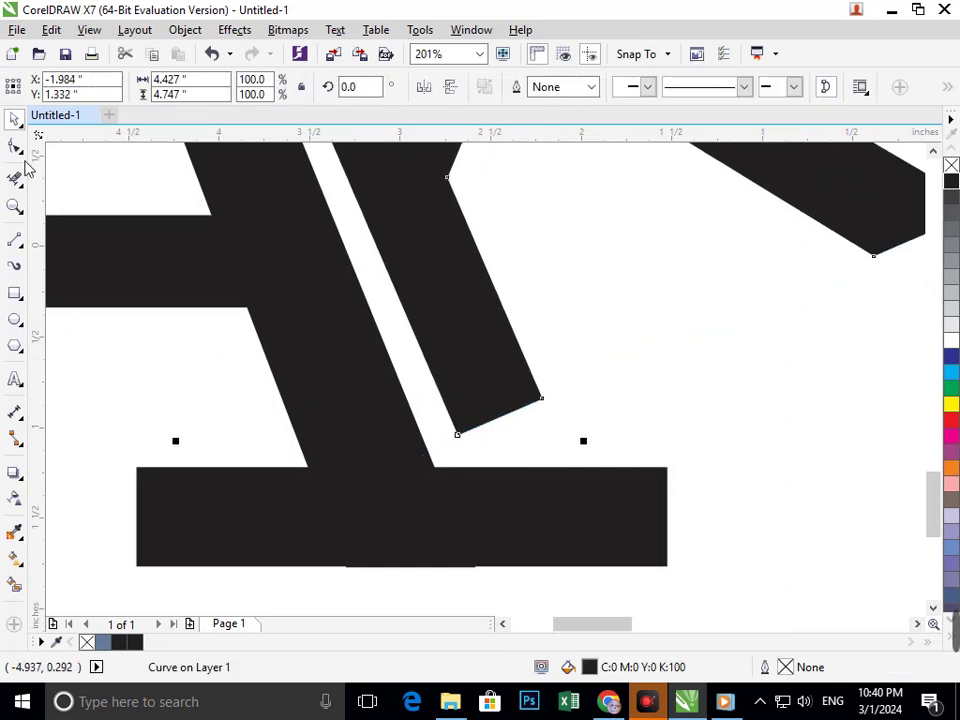
- Lower the outer corner node at the foot of the K's stem so its end runs nearly parallel to the bar
key(F10)
drag(543, 404, 557, 439)
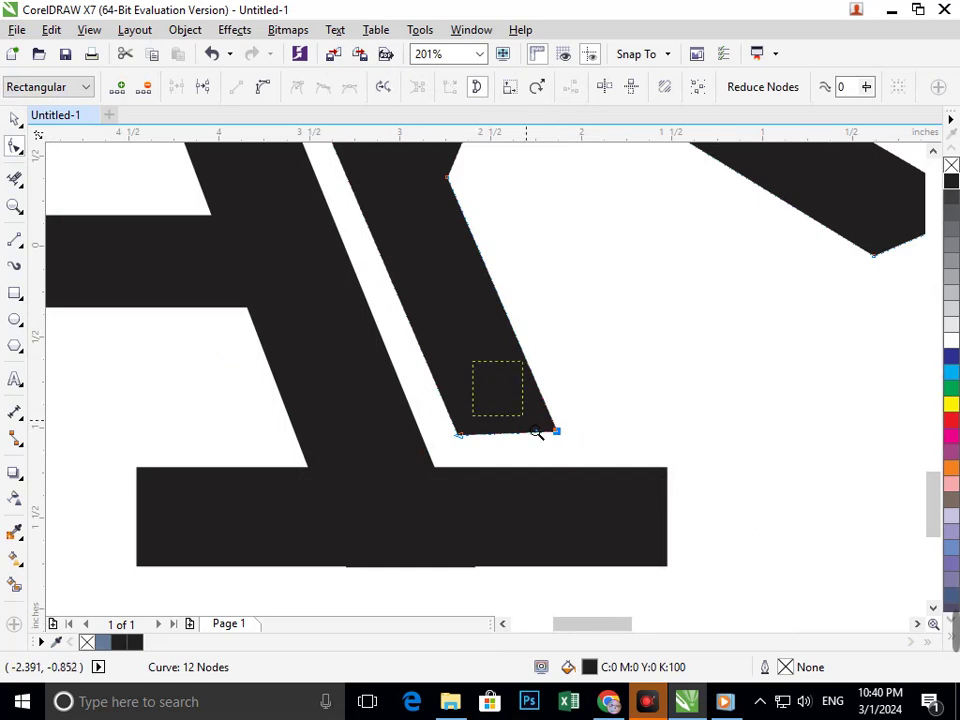
key(F3)
click(16, 120)
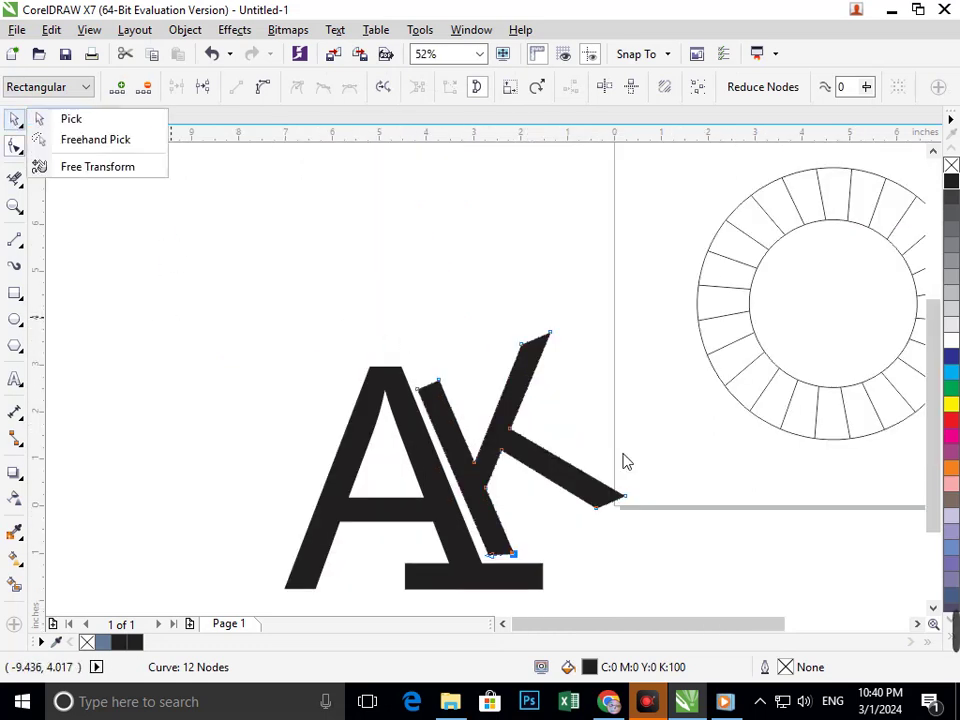
click(16, 120)
click(576, 460)
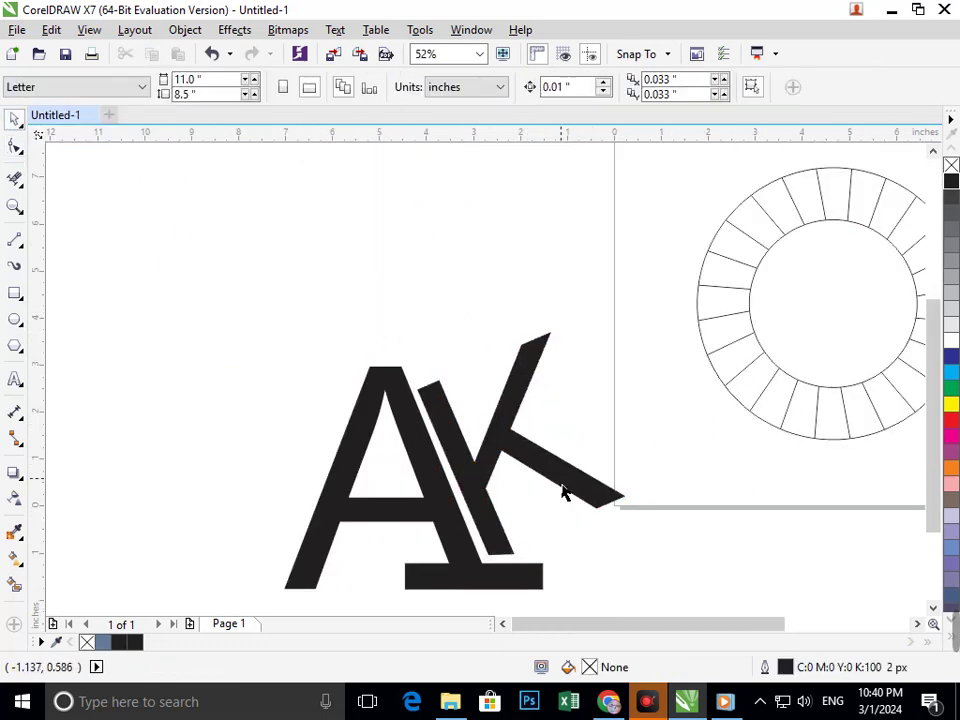
- Give the K a green fill and a green outline
drag(582, 481, 661, 454)
key(ctrl+z)
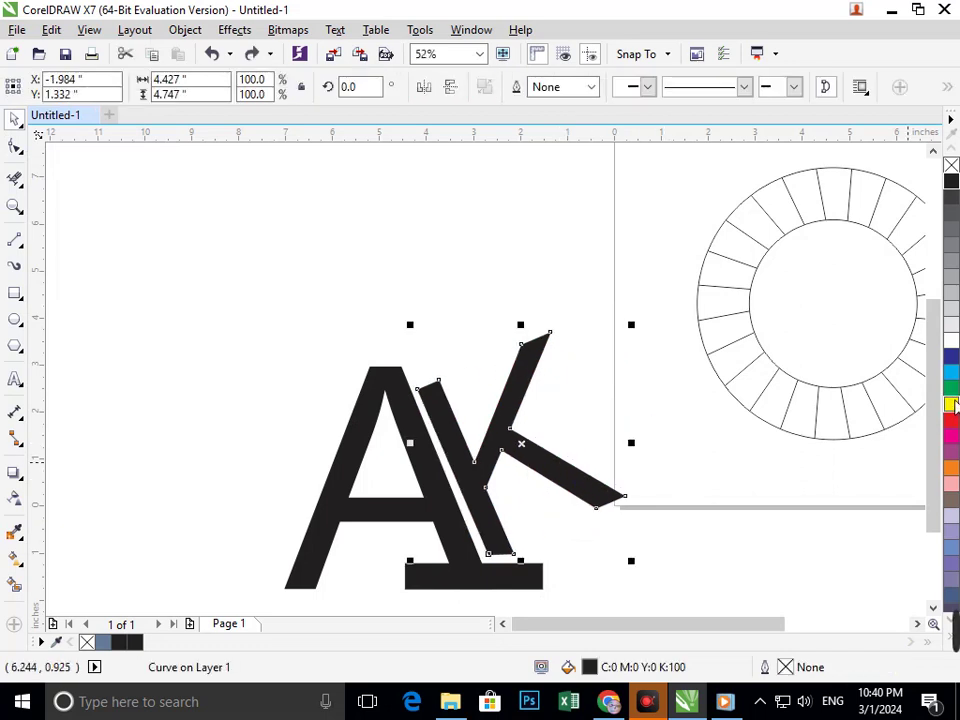
click(951, 388)
right_click(951, 388)
- Fill the A with dark blue and give its foot bar the same dark blue fill and outline
drag(459, 551, 396, 527)
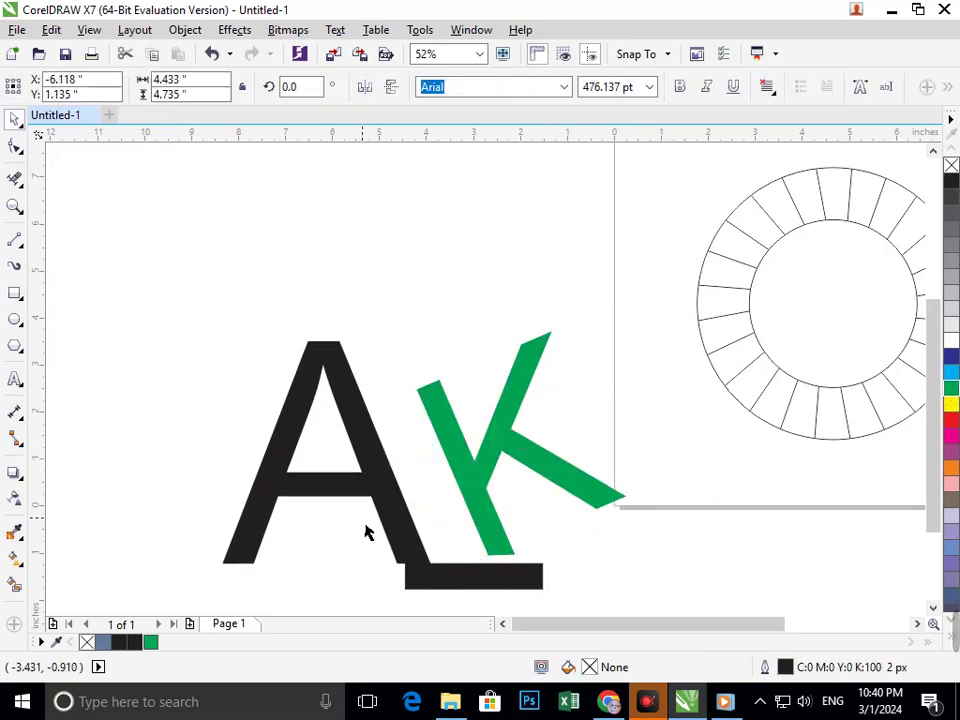
key(ctrl+z)
click(951, 388)
click(951, 356)
click(478, 582)
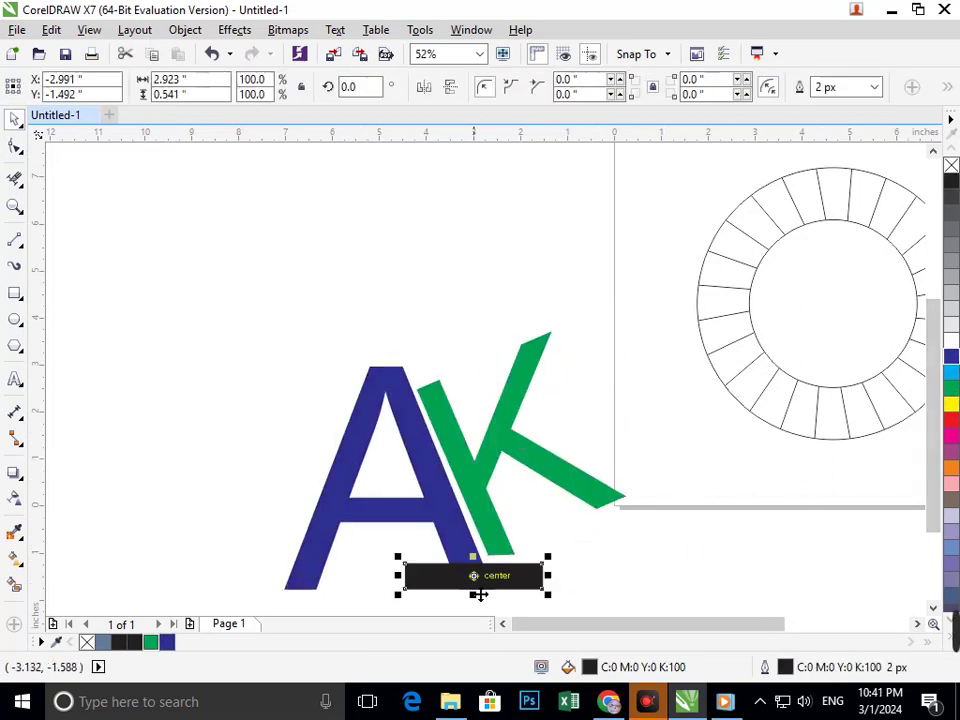
click(952, 359)
right_click(952, 359)
click(725, 529)
- Narrow the A's foot bar to about 2.28 in wide, keeping it centred in place
scroll(640, 528, down, 3)
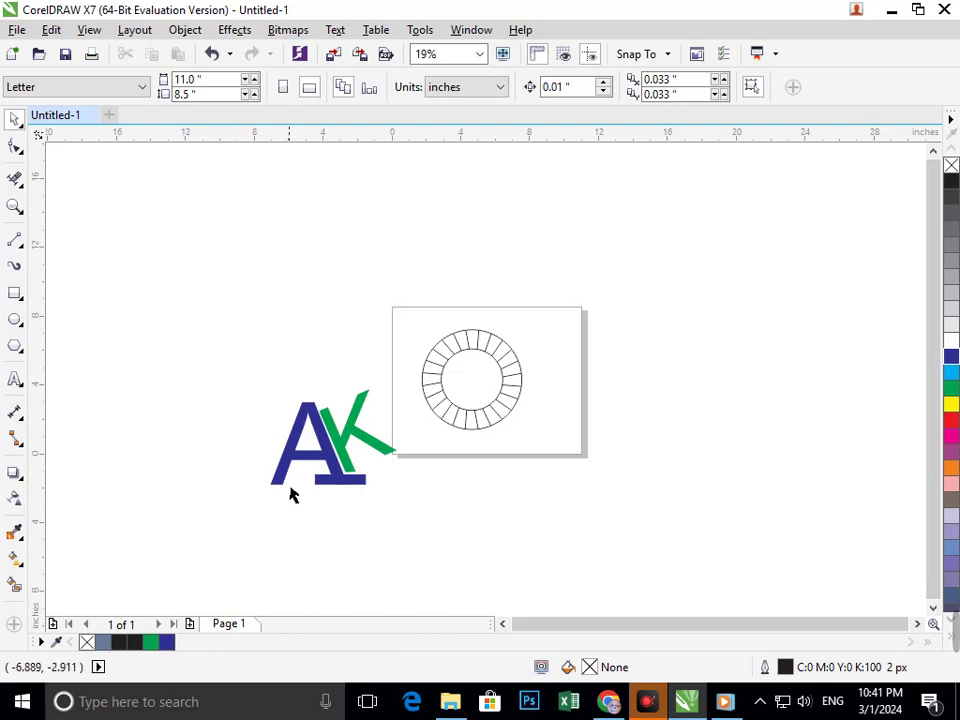
scroll(291, 493, up, 5)
click(404, 411)
drag(312, 386, 347, 420)
click(487, 425)
click(521, 412)
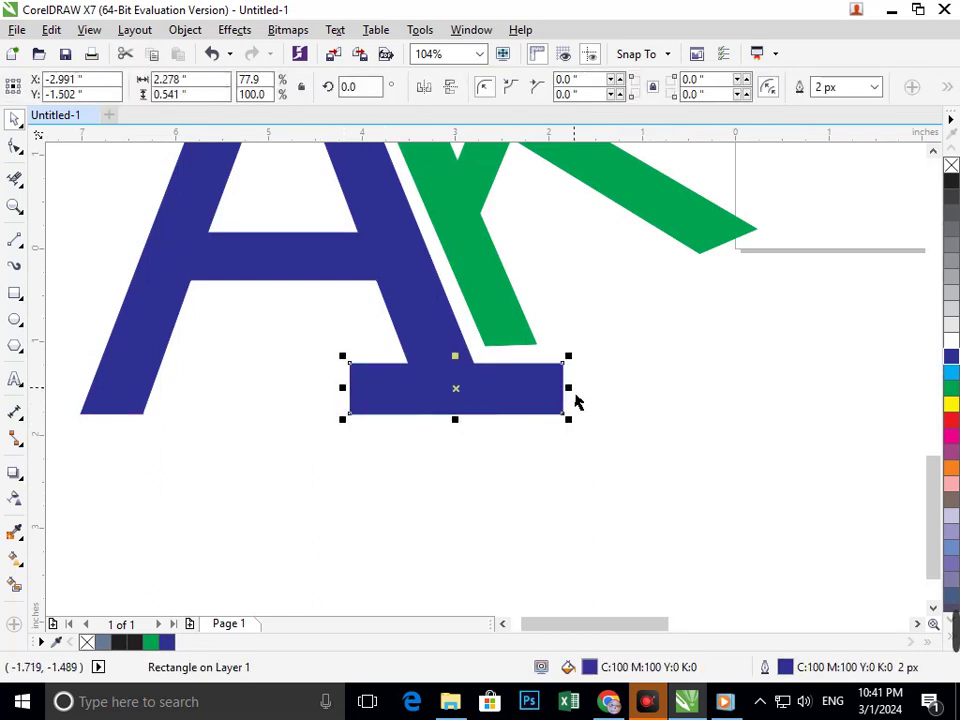
drag(570, 390, 519, 534)
click(519, 534)
key(F2)
drag(369, 345, 465, 431)
key(F3)
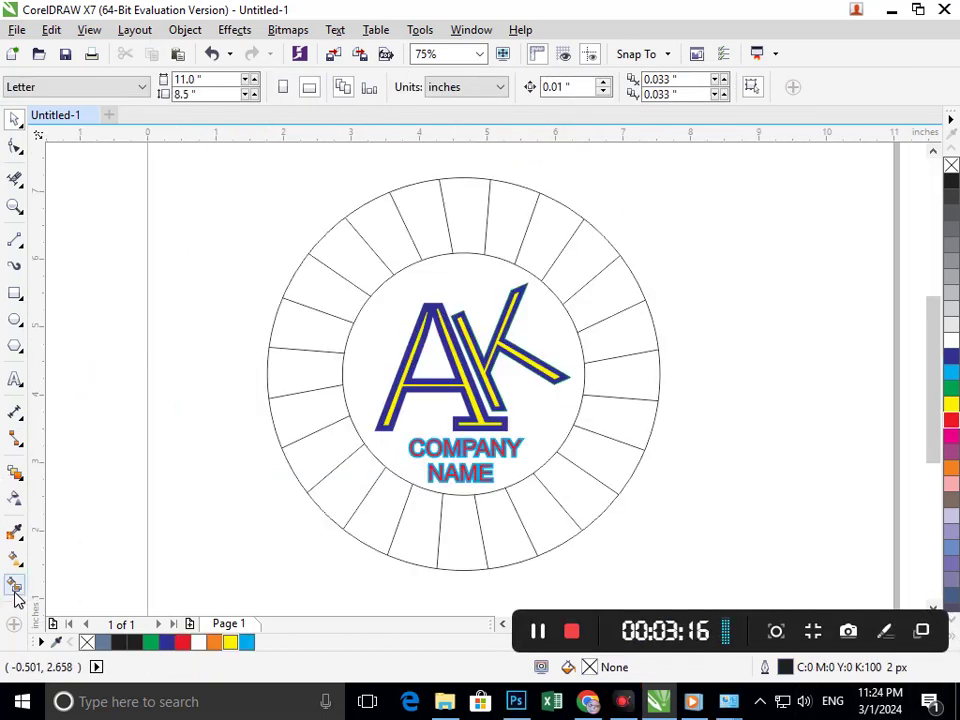
- Try Smart Fill on several parts of the ring and undo each trial fill
click(15, 590)
click(364, 514)
key(ctrl+z)
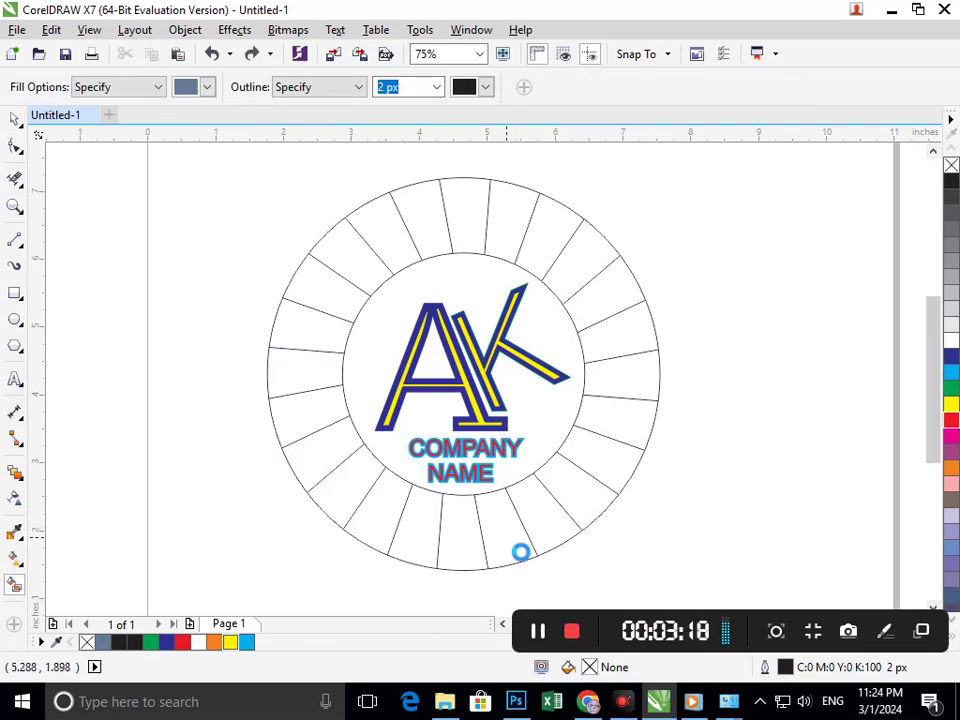
click(519, 547)
key(ctrl+z)
click(637, 385)
key(ctrl+z)
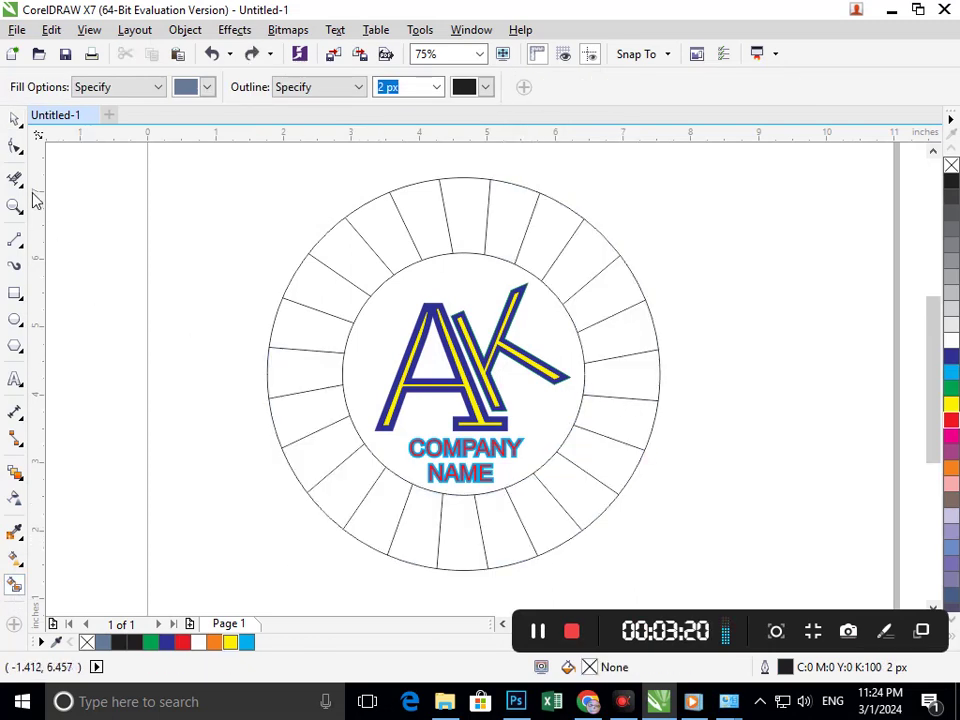
- Smart-fill the ring as four quarter arcs in grey-blue (C40 M20 Y0 K40) with 2 px black outlines
click(574, 296)
click(354, 289)
click(349, 460)
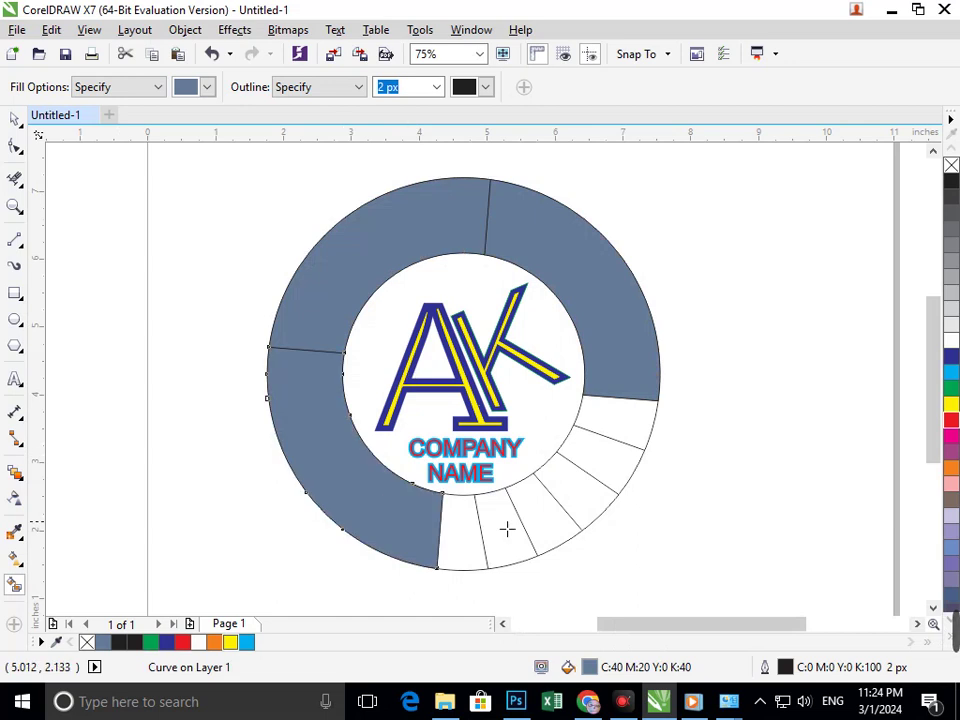
click(512, 525)
click(14, 120)
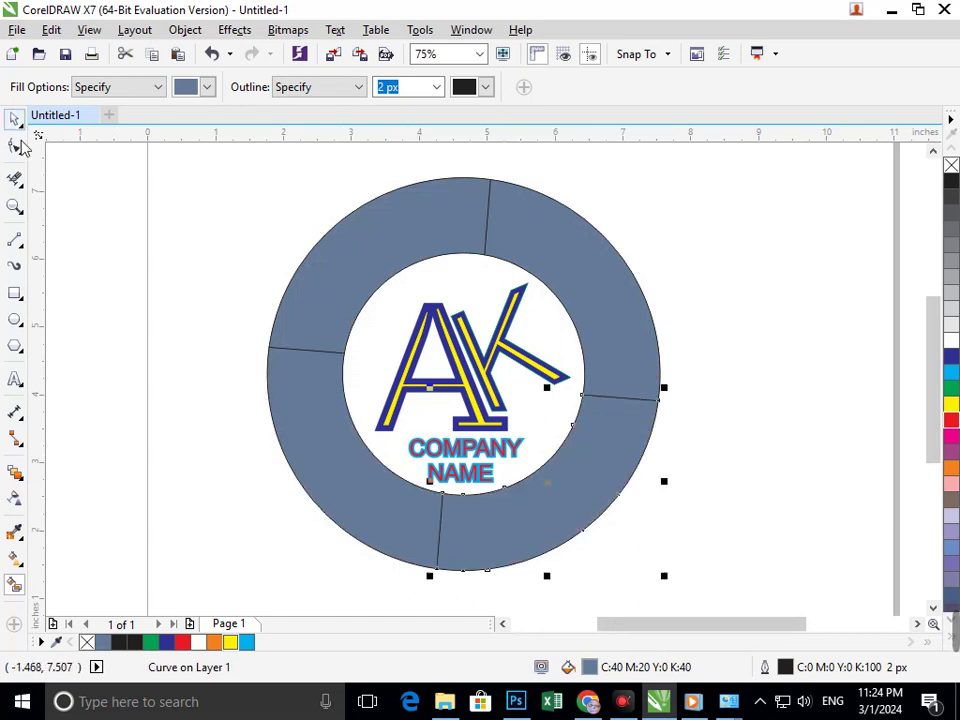
click(361, 562)
drag(386, 520, 270, 586)
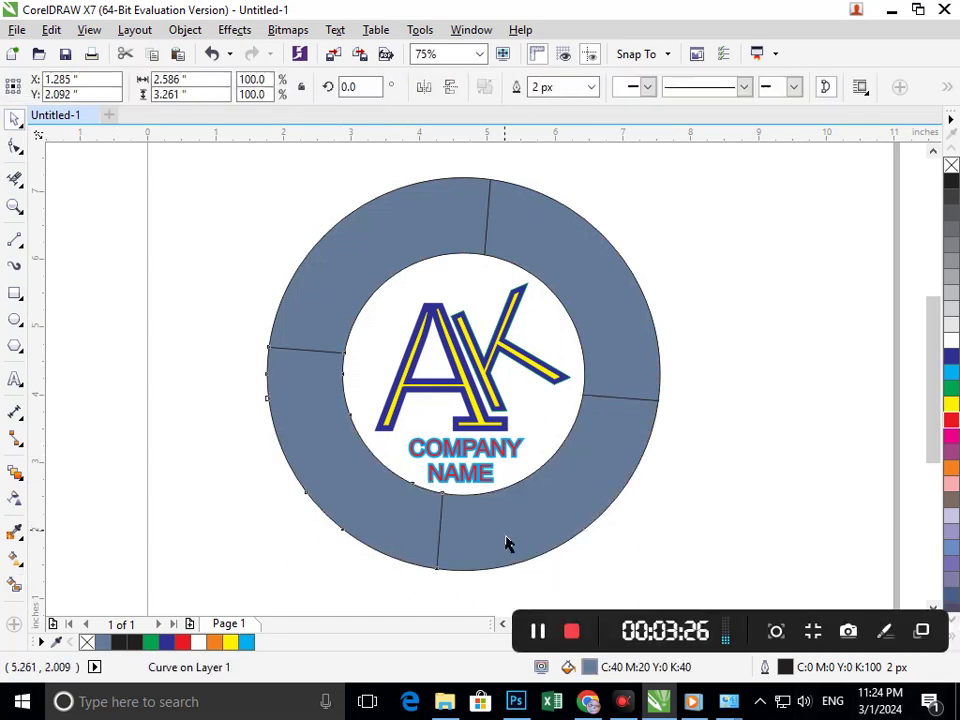
- Add one-step inward blue contours to the lower-right quarter arc at 0.255 in and the upper-right one at 0.24 in
click(549, 519)
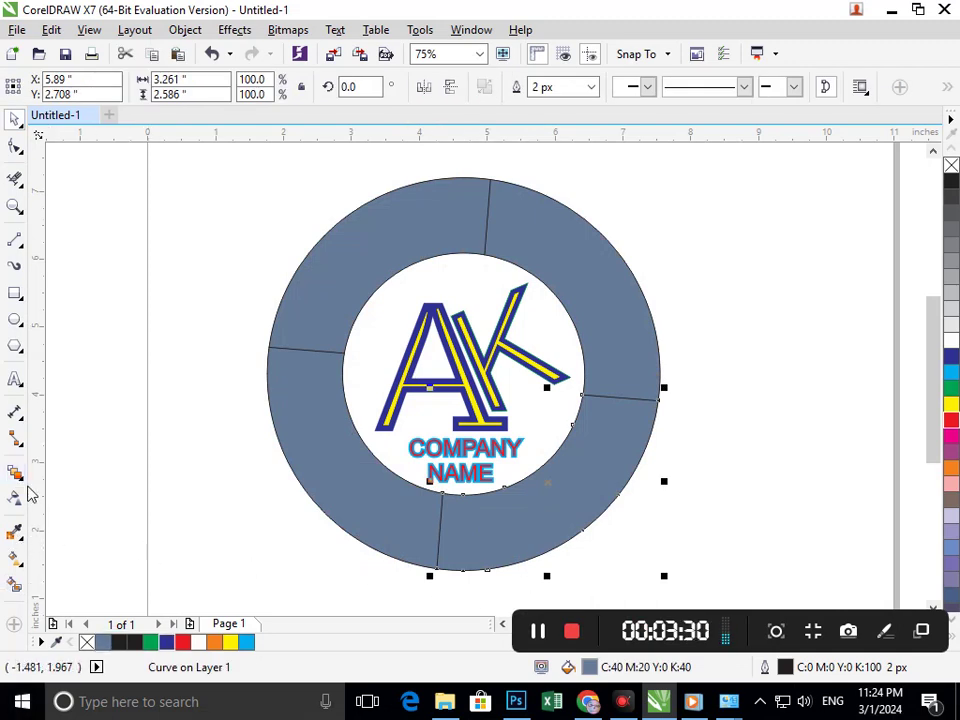
click(21, 480)
click(73, 493)
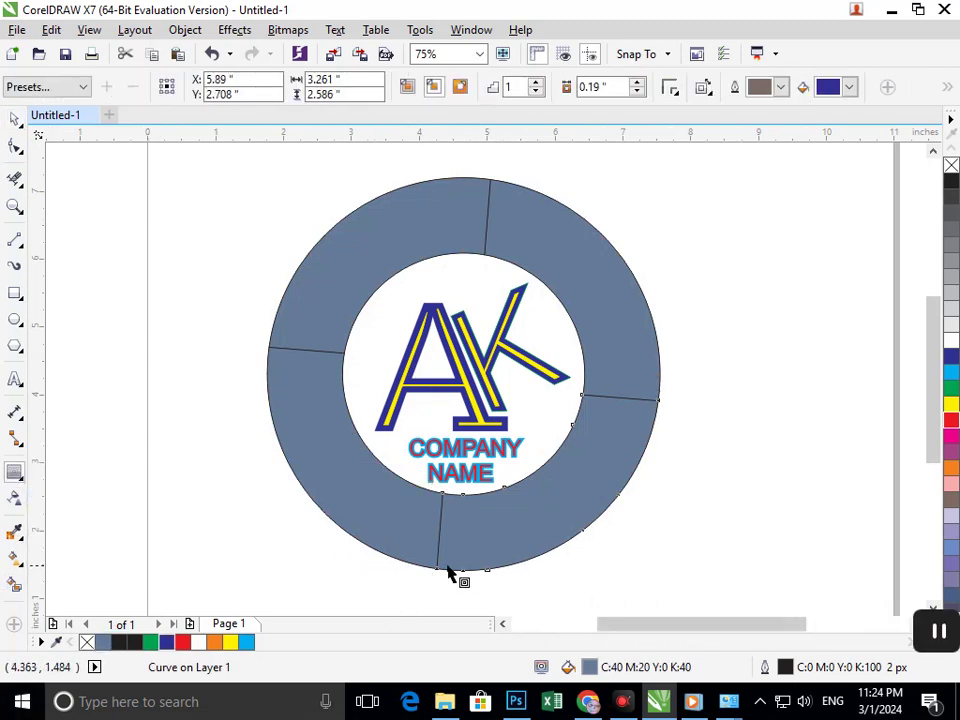
drag(440, 572, 445, 486)
click(603, 397)
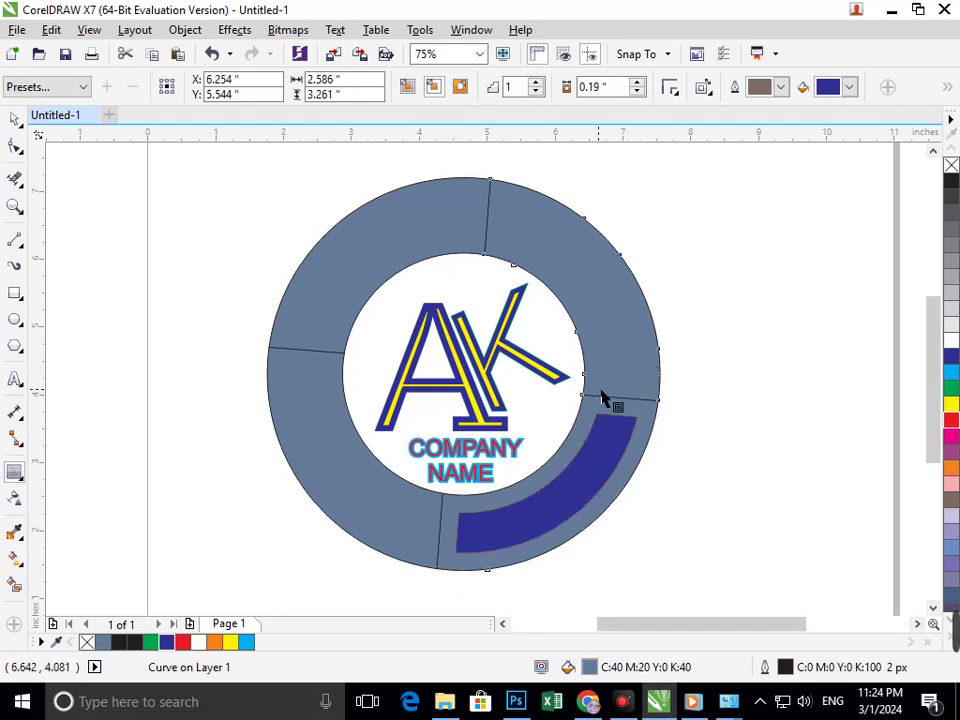
drag(588, 398, 594, 390)
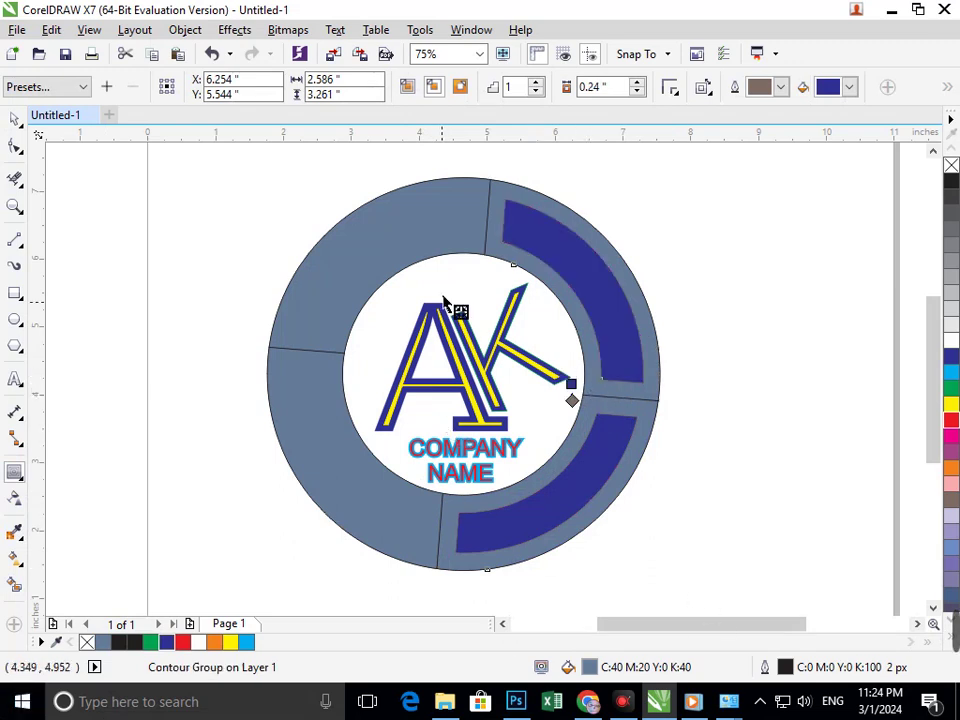
- Add one-step inward blue contours to the upper-left quarter arc at 0.24 in and to the lower-left arc, matching the others
click(428, 240)
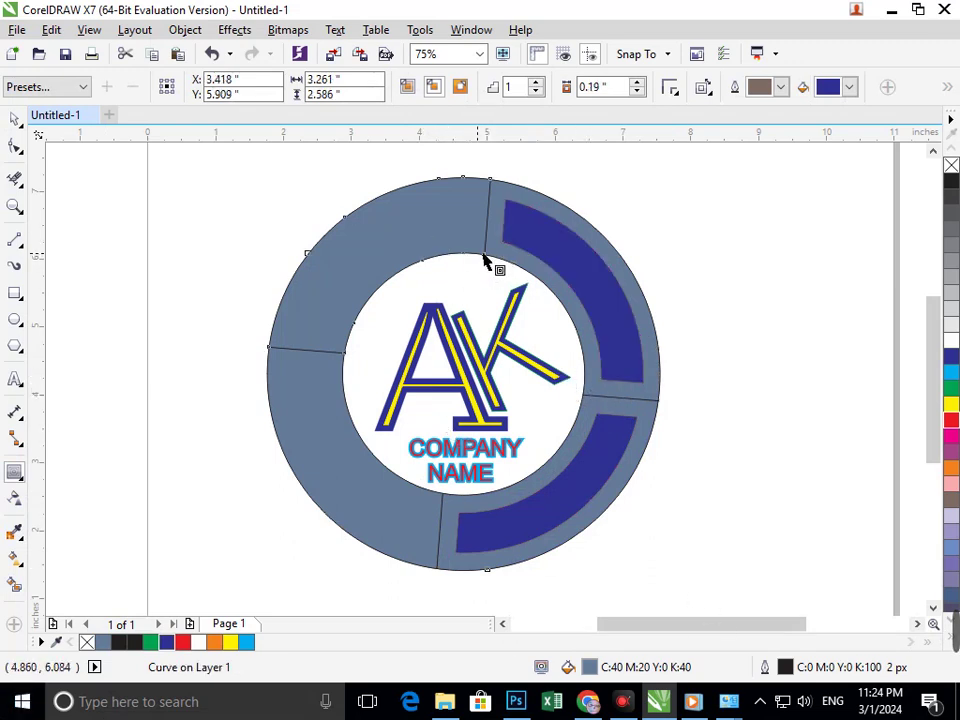
drag(484, 260, 474, 265)
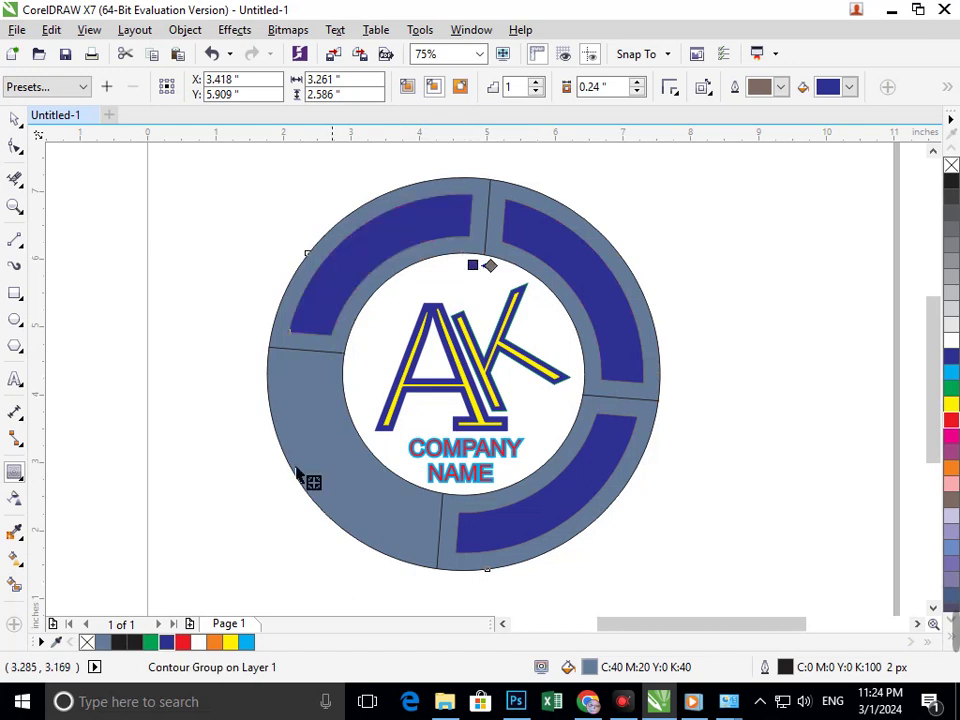
click(350, 487)
drag(441, 499, 430, 510)
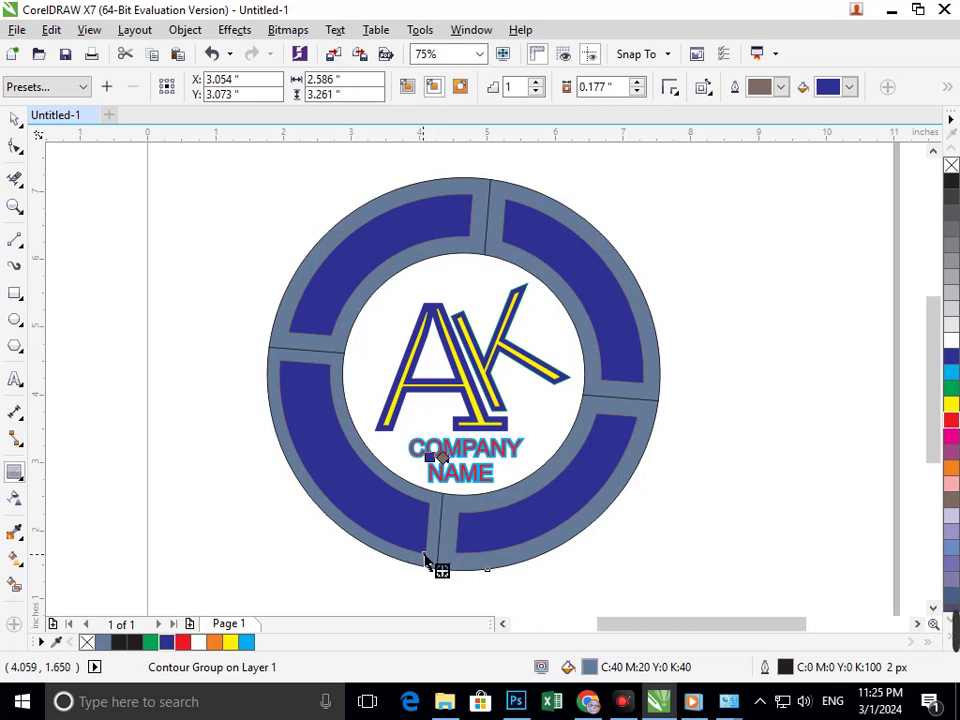
drag(425, 560, 417, 561)
click(14, 120)
click(225, 418)
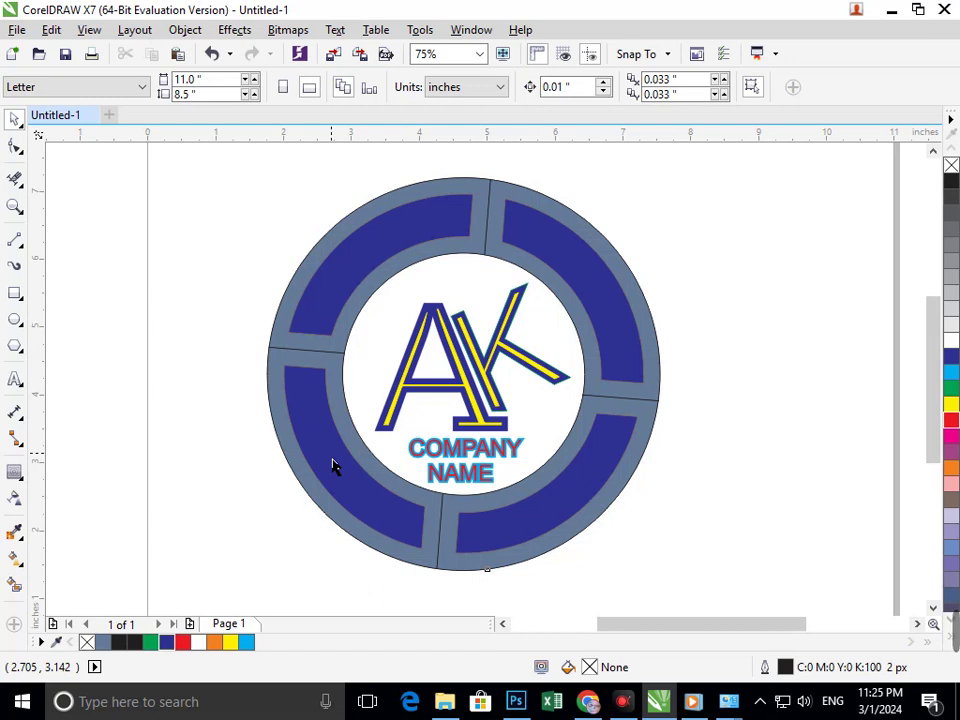
click(549, 536)
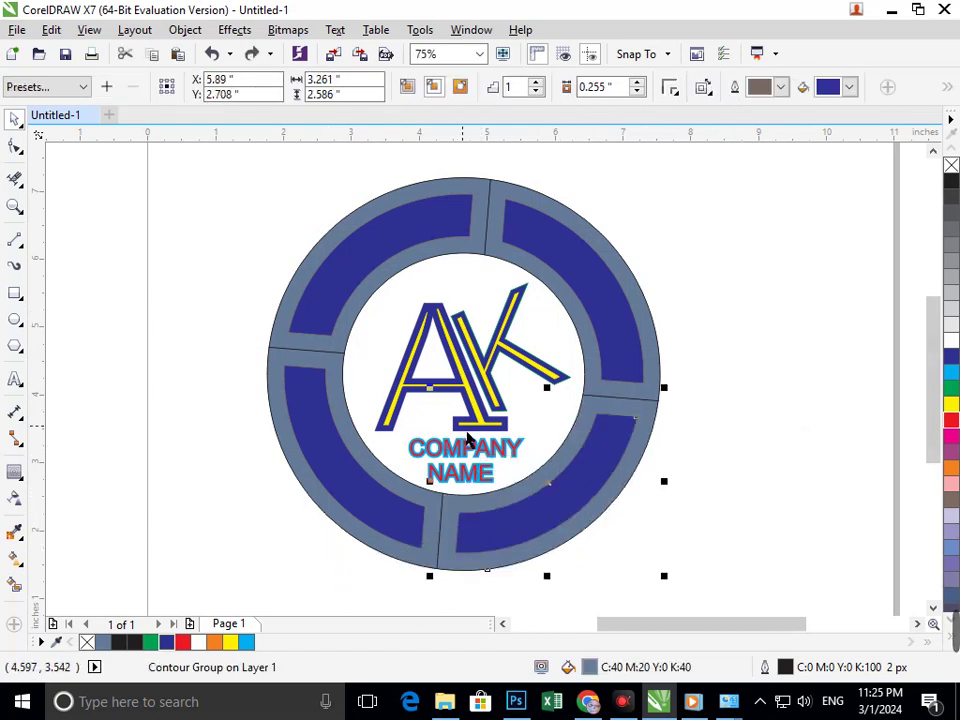
drag(477, 403, 435, 393)
key(ctrl+z)
click(628, 533)
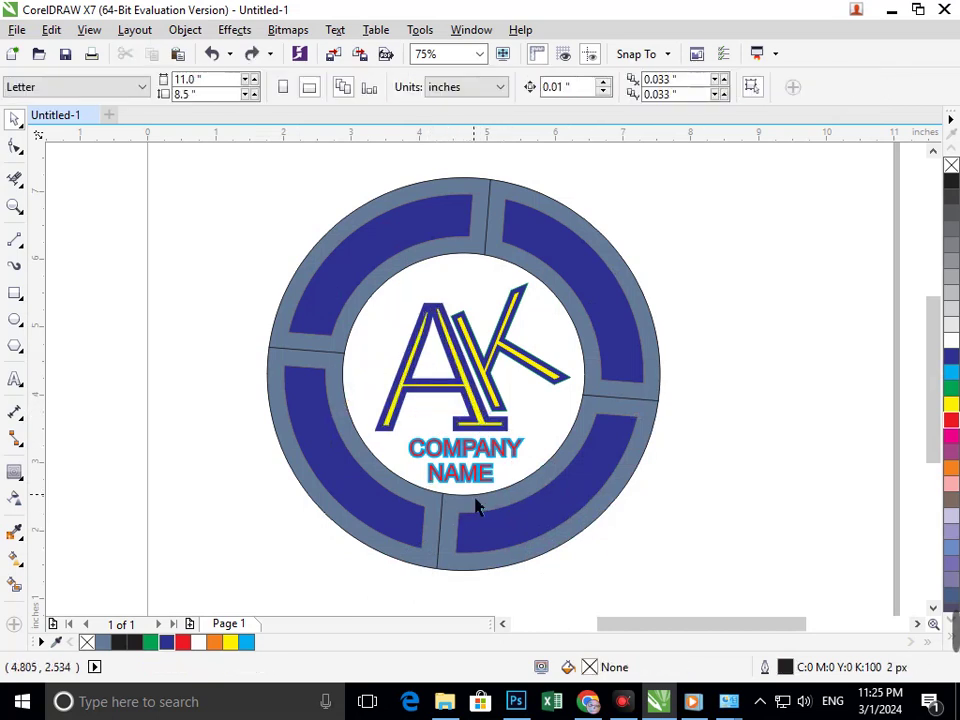
- Select the A and K shapes and try to move them out of the ring, undoing the move
click(477, 507)
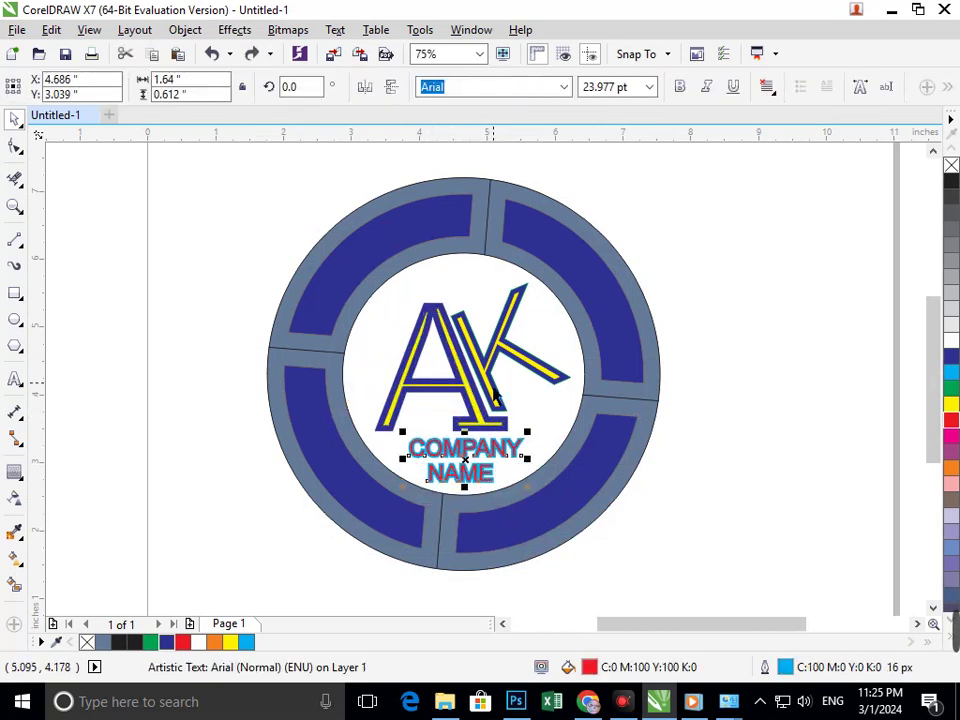
scroll(325, 490, up, 2)
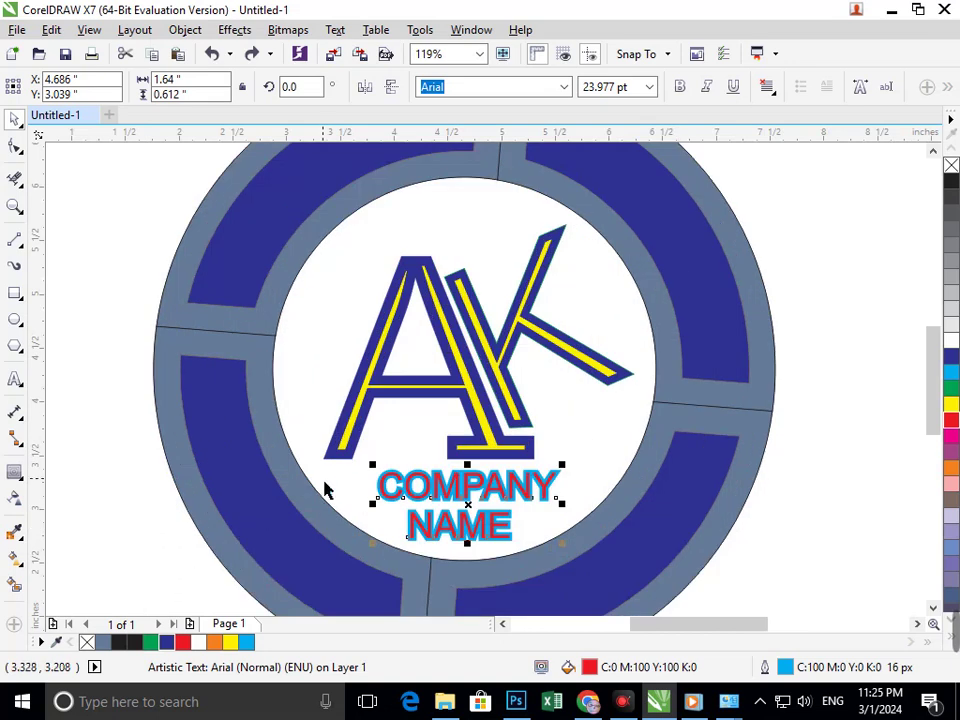
click(326, 454)
shift+click(530, 447)
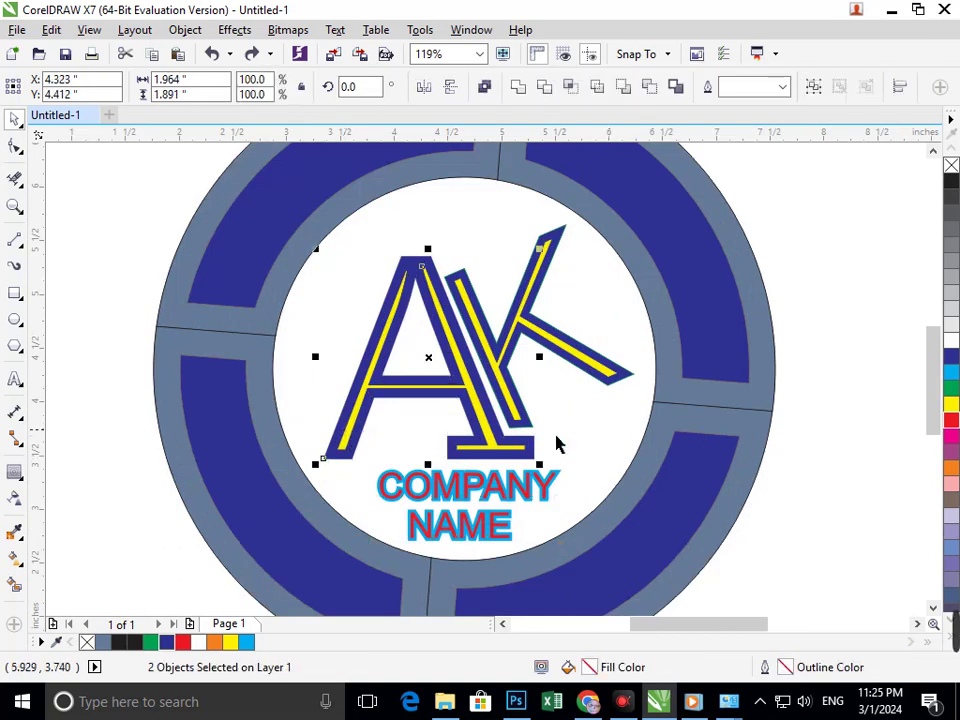
shift+click(538, 436)
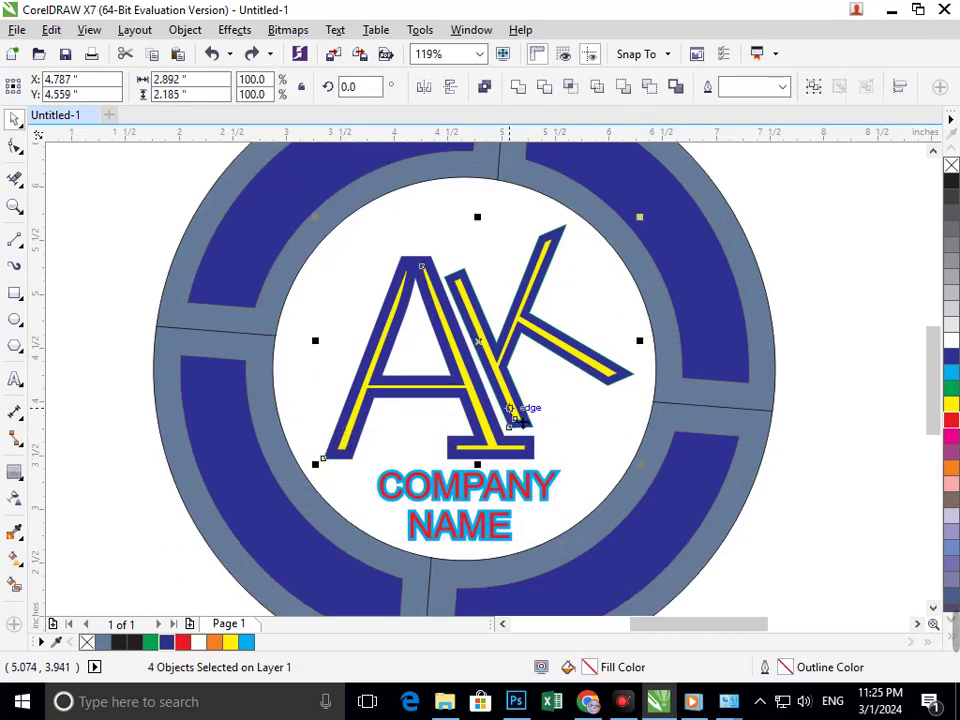
scroll(510, 467, down, 2)
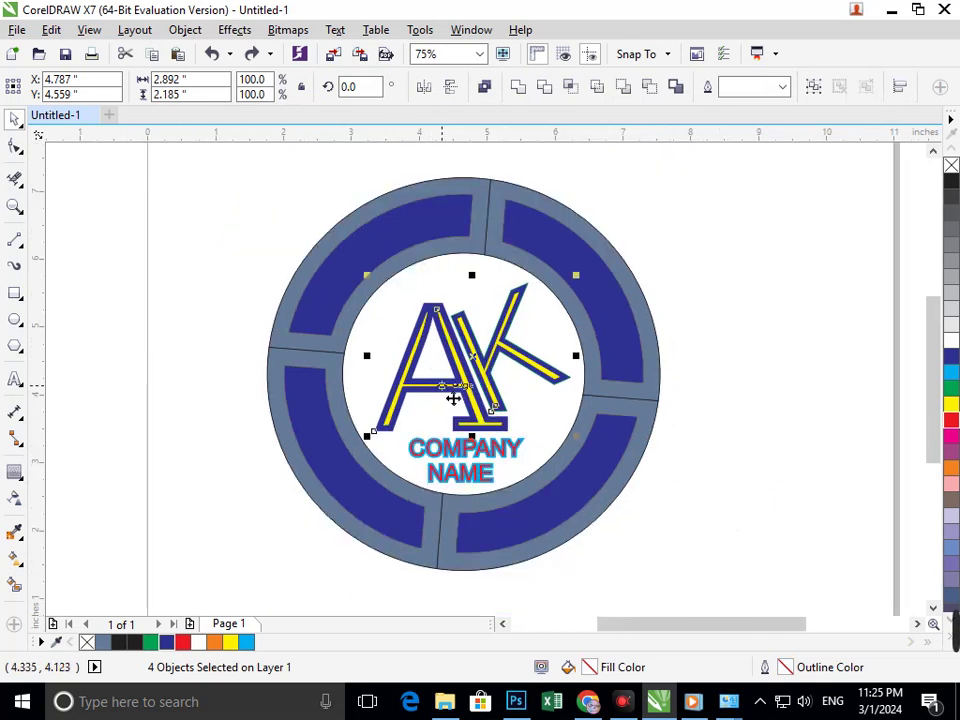
drag(453, 398, 802, 371)
key(ctrl+z)
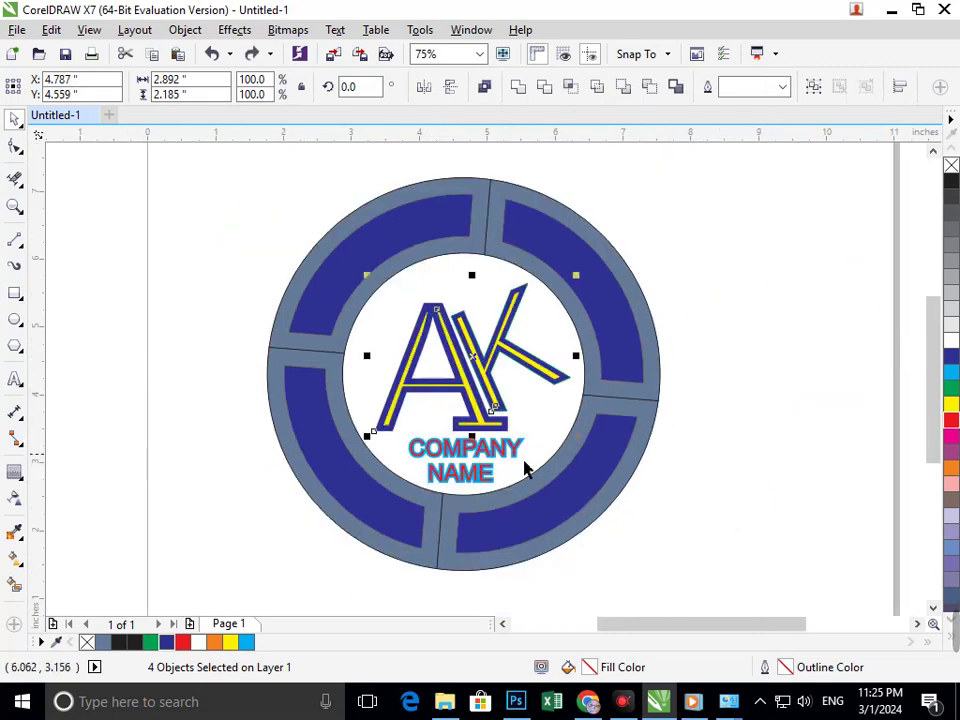
- Add the missing monogram shape and the company name to the selection, and move everything outside the ring to its right
scroll(545, 449, up, 6)
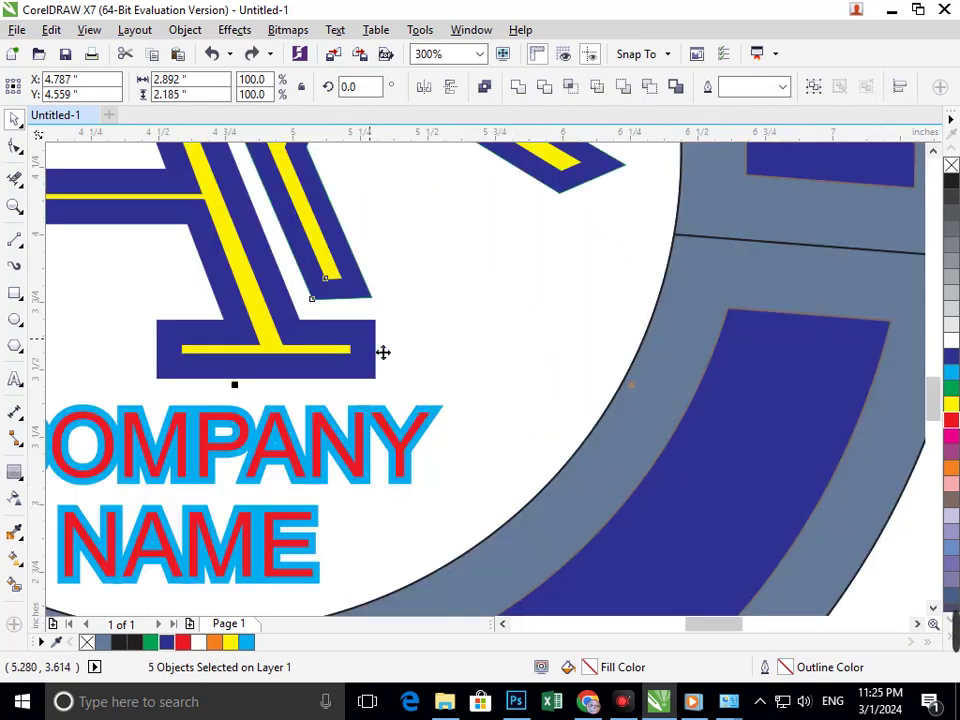
scroll(390, 400, down, 6)
drag(490, 432, 822, 386)
scroll(658, 495, down, 1)
key(ctrl+z)
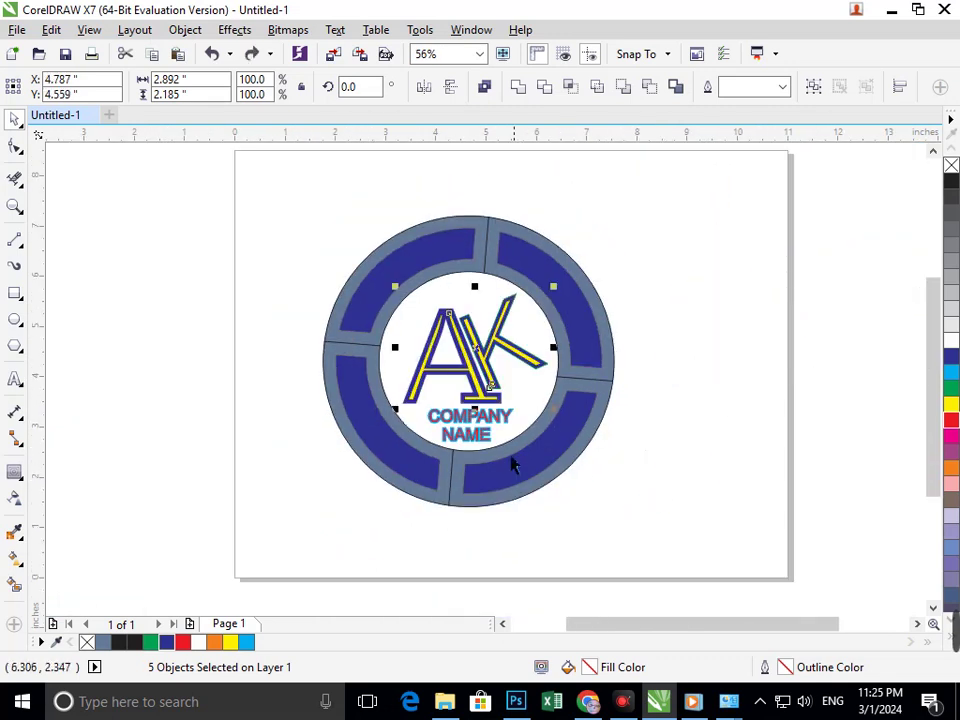
shift+click(480, 440)
drag(477, 452, 718, 409)
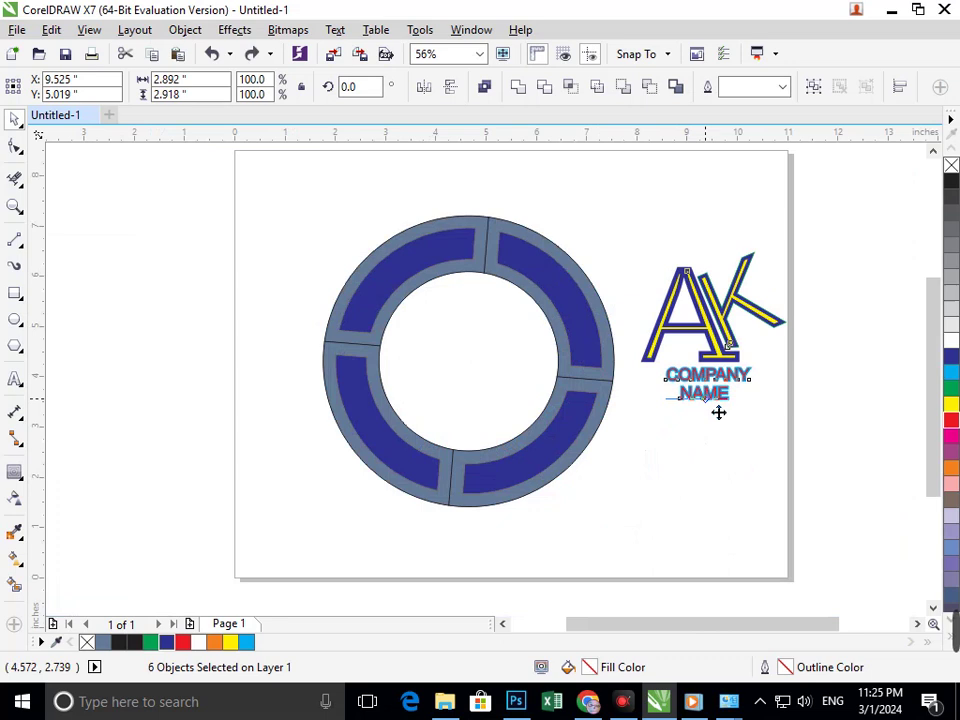
- Select the whole ring and break its contour groups apart so the inner arcs become separate objects
click(664, 516)
drag(554, 471, 551, 546)
key(ctrl+z)
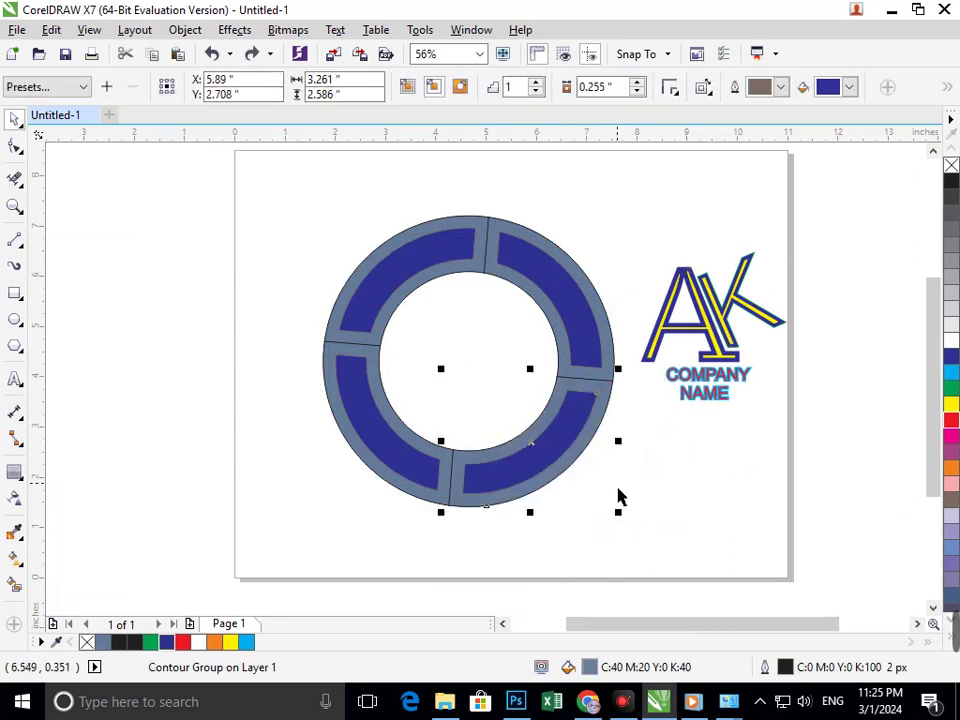
click(617, 488)
mouse_move(346, 189)
mouse_down()
mouse_move(606, 522)
mouse_move(600, 535)
mouse_up()
click(289, 223)
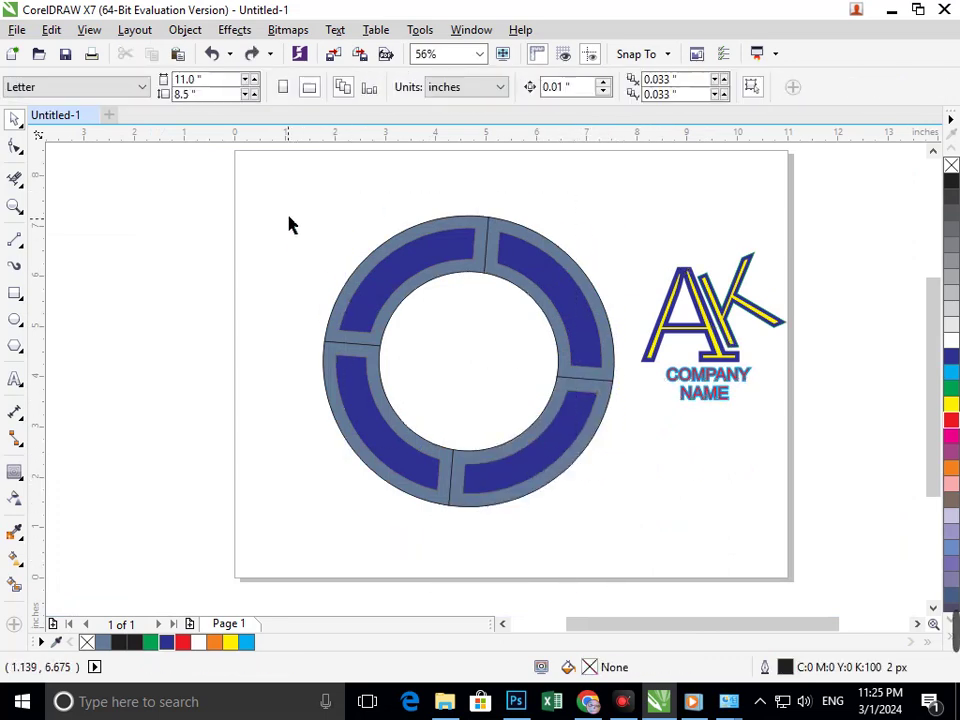
drag(289, 197, 620, 545)
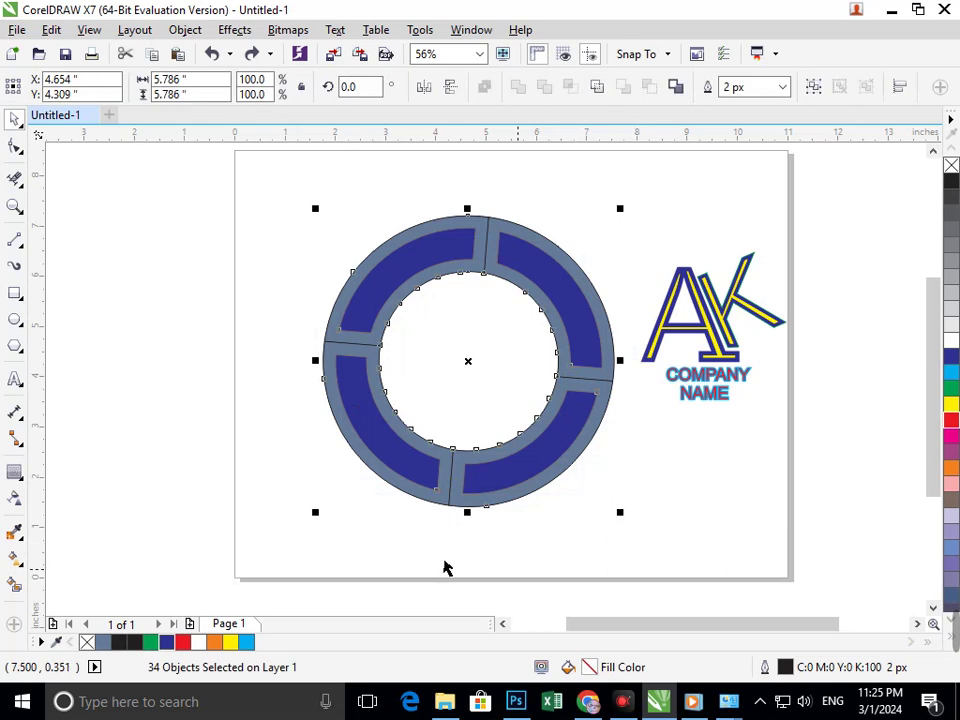
click(198, 34)
click(270, 268)
- Fill the lower-right and upper-right inner arcs of the ring with white
click(529, 497)
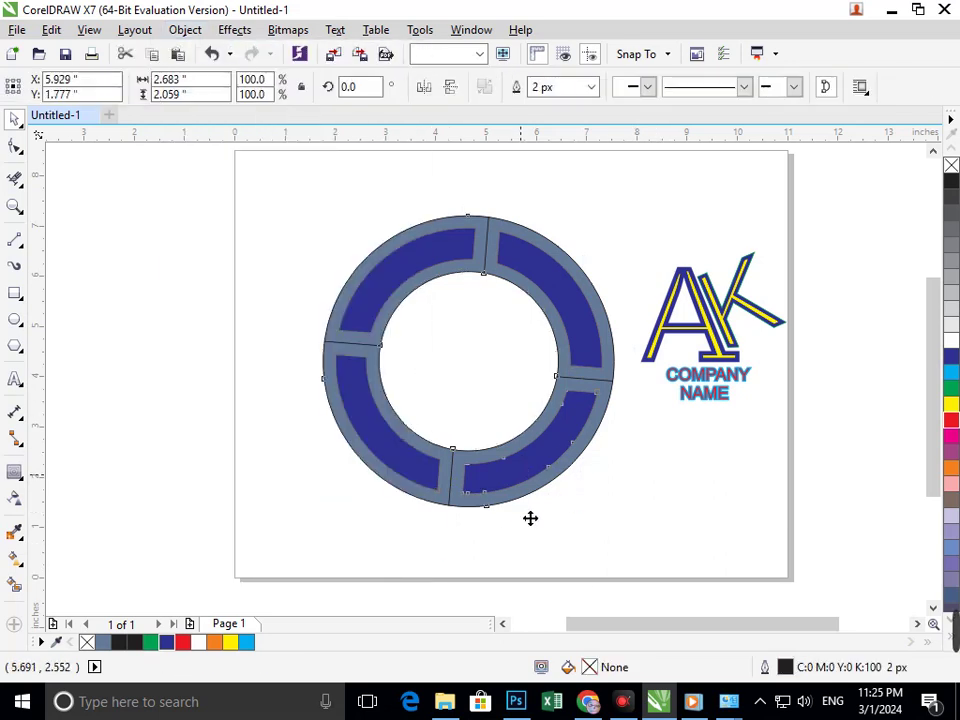
click(951, 345)
click(660, 559)
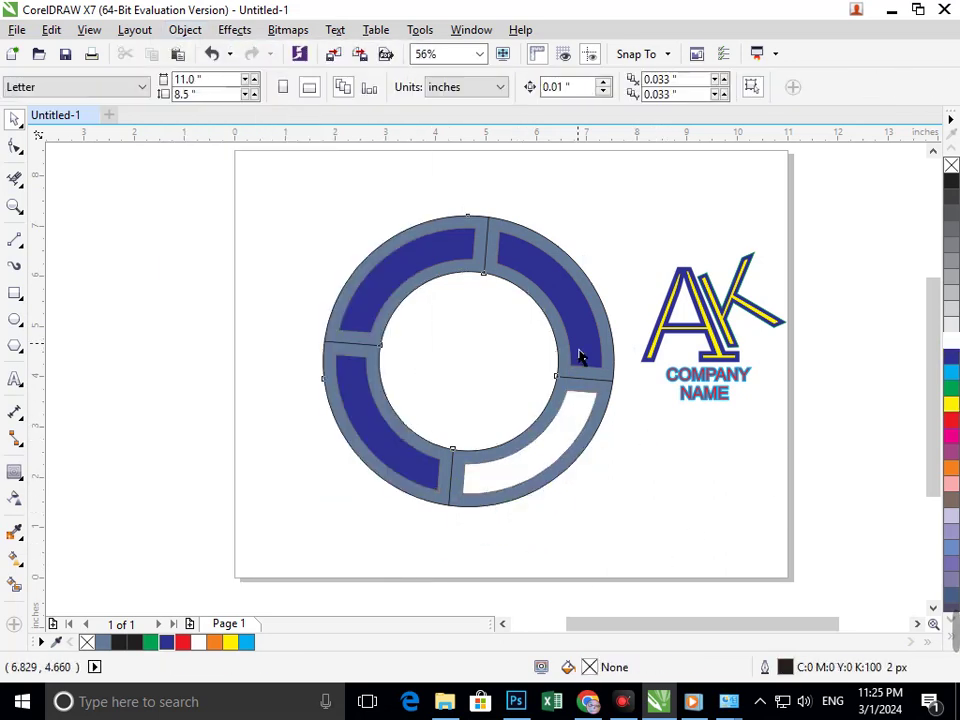
click(579, 356)
click(951, 341)
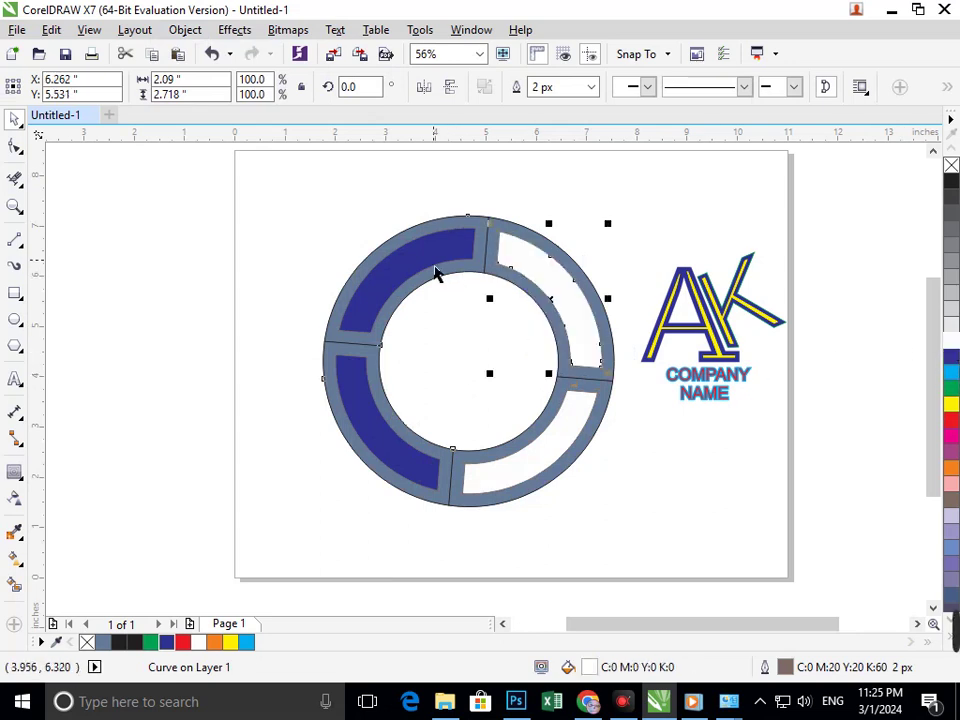
- Fill the upper-left and lower-left inner arcs of the ring with white
click(437, 273)
shift+click(390, 451)
click(776, 478)
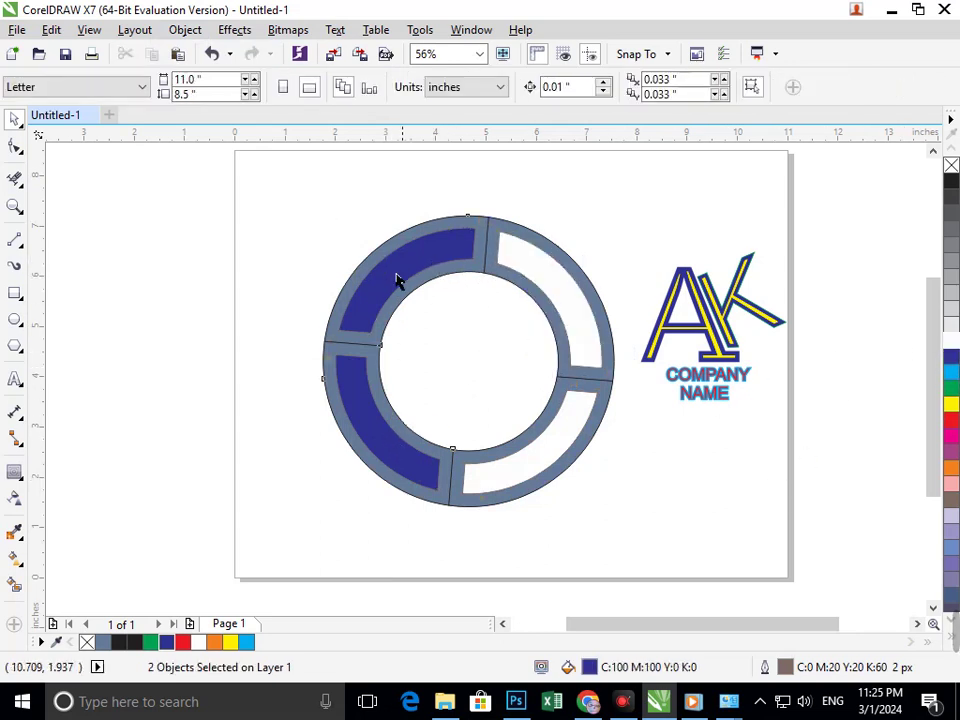
drag(398, 270, 303, 219)
key(ctrl+z)
click(950, 343)
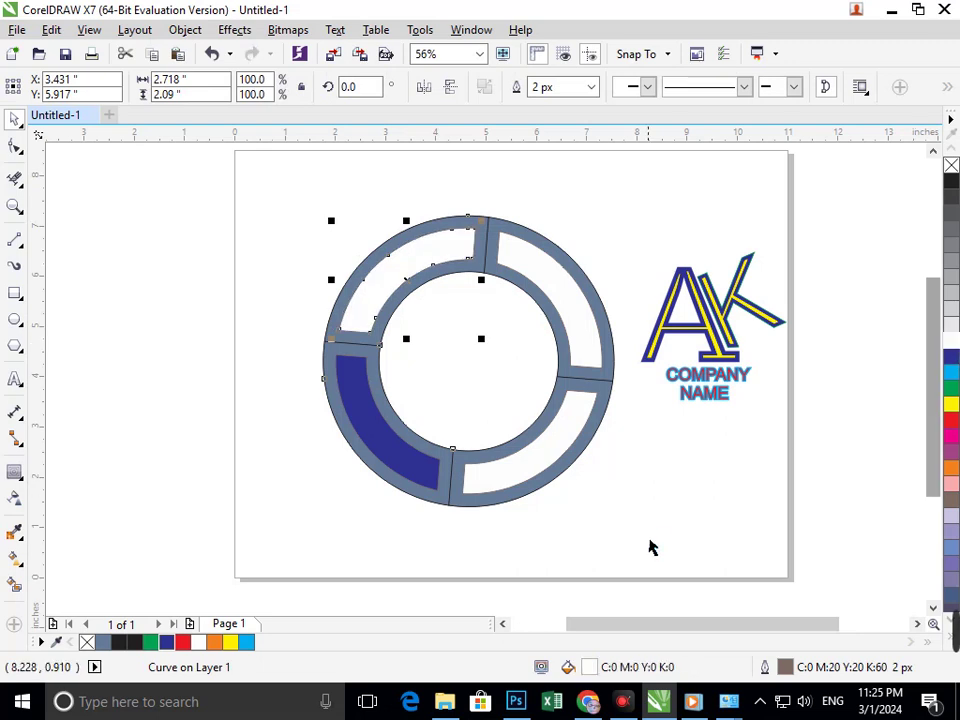
click(650, 539)
drag(419, 474, 363, 509)
key(ctrl+z)
click(950, 353)
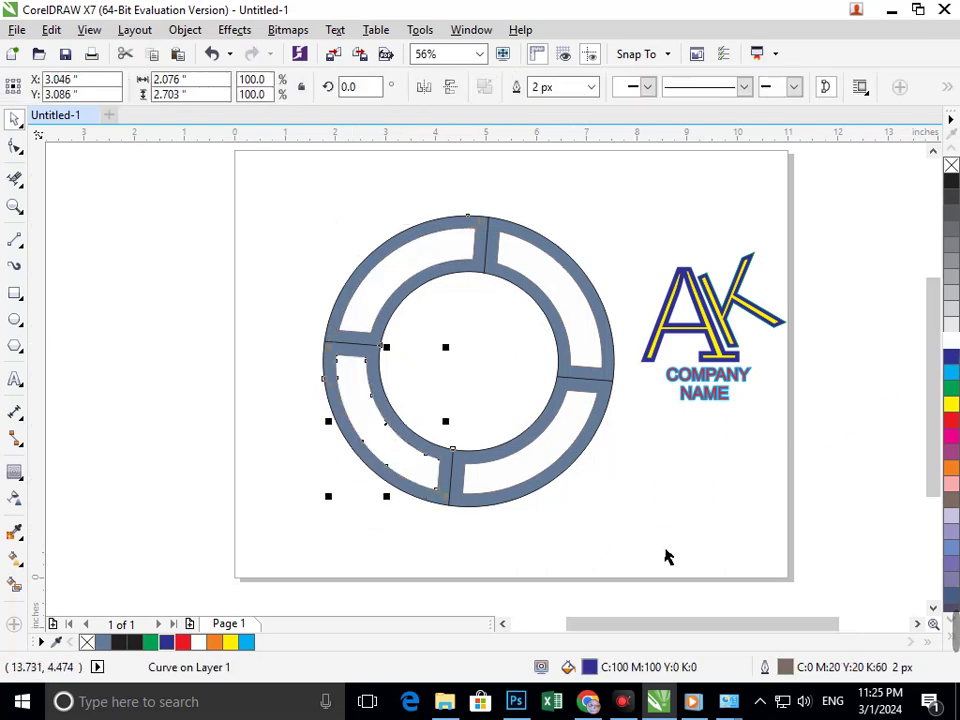
- Move the AK monogram and company name together back into the centre of the ring
click(664, 557)
scroll(502, 416, down, 3)
scroll(436, 409, up, 2)
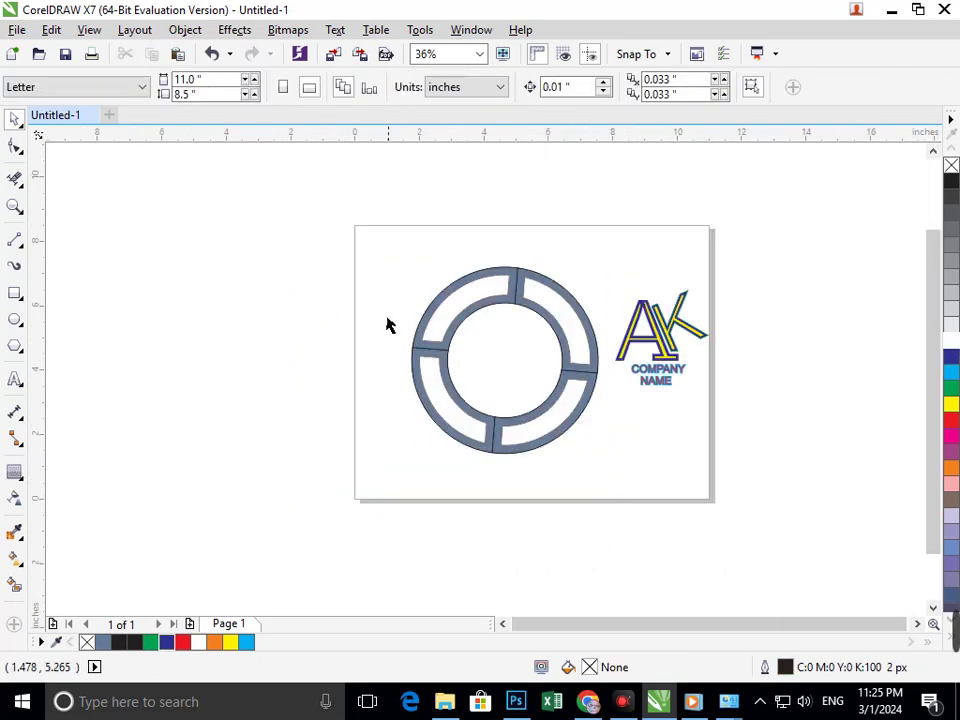
drag(358, 219, 838, 525)
drag(515, 246, 694, 484)
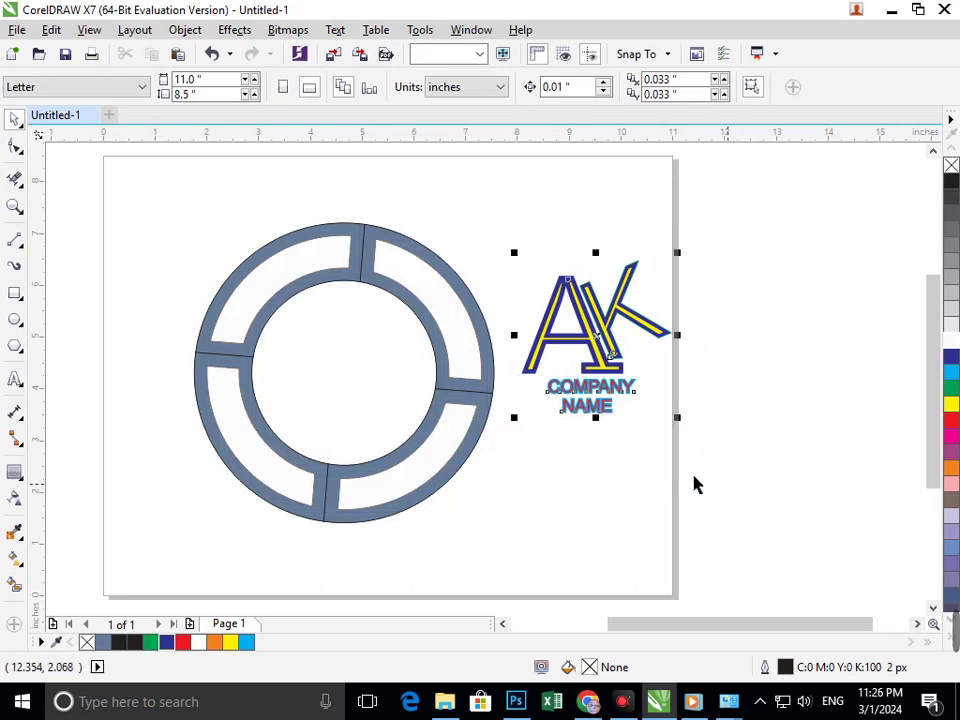
drag(613, 418, 373, 463)
click(548, 553)
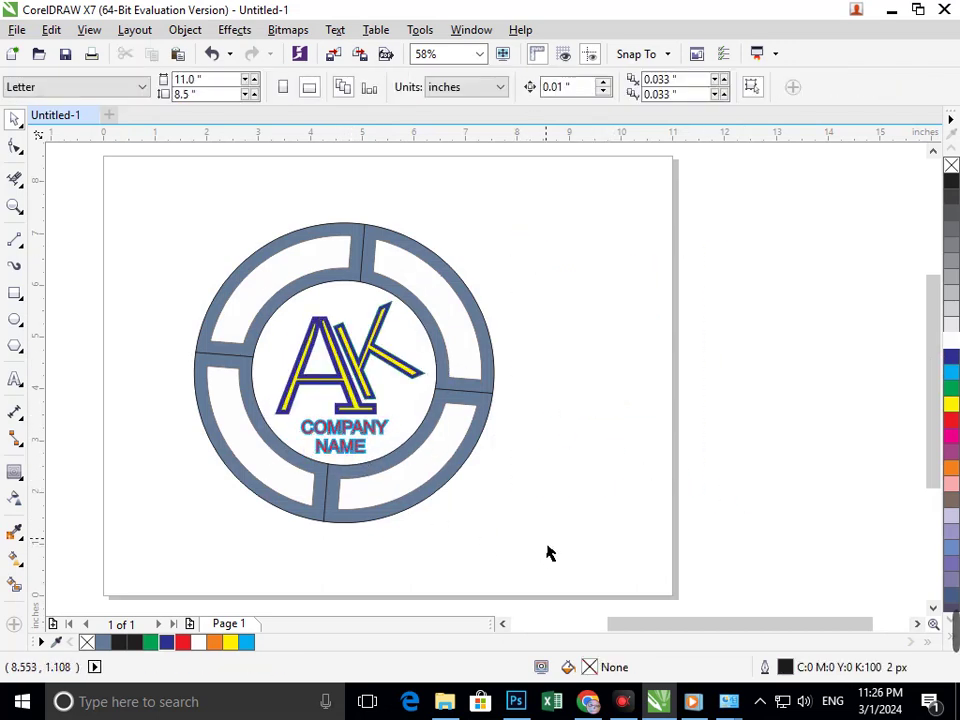
- Fill the lower-right and upper-right inner arcs with red (C0 M100 Y100 K0)
click(366, 484)
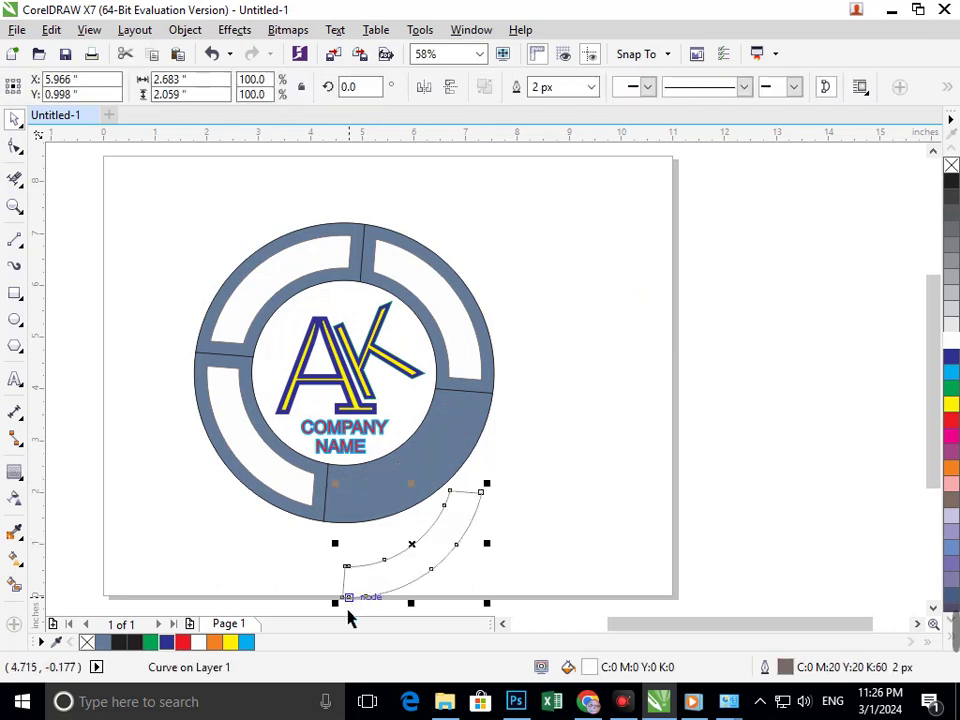
click(951, 419)
click(605, 587)
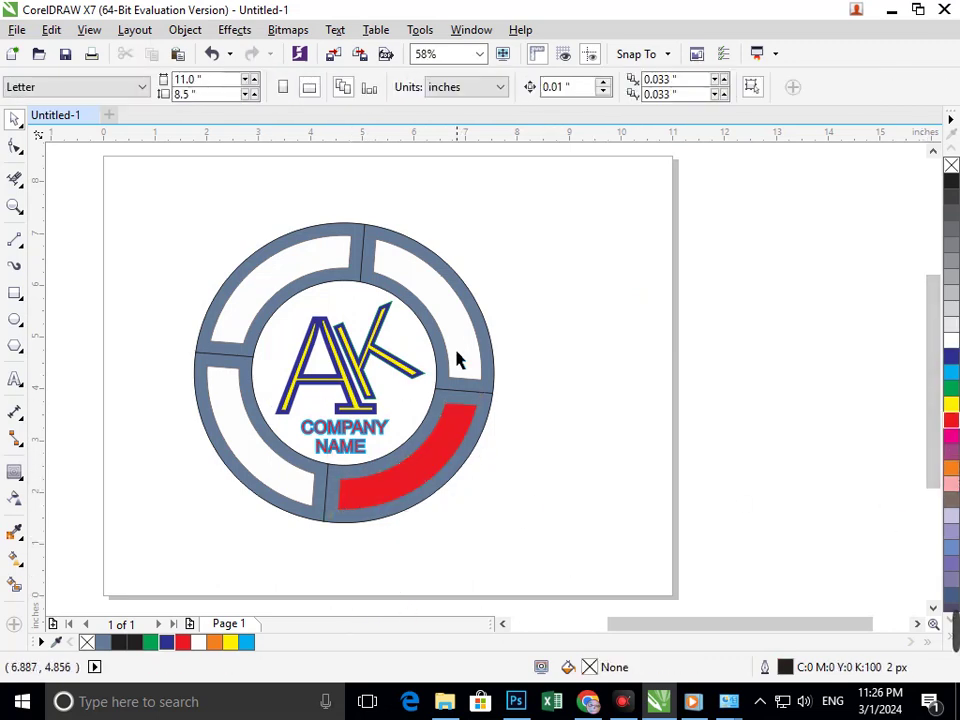
drag(455, 347, 483, 316)
key(ctrl+z)
click(951, 420)
click(531, 522)
- Fill the upper-left and lower-left inner arcs with red (C0 M100 Y100 K0)
drag(283, 267, 180, 250)
key(ctrl+z)
click(651, 509)
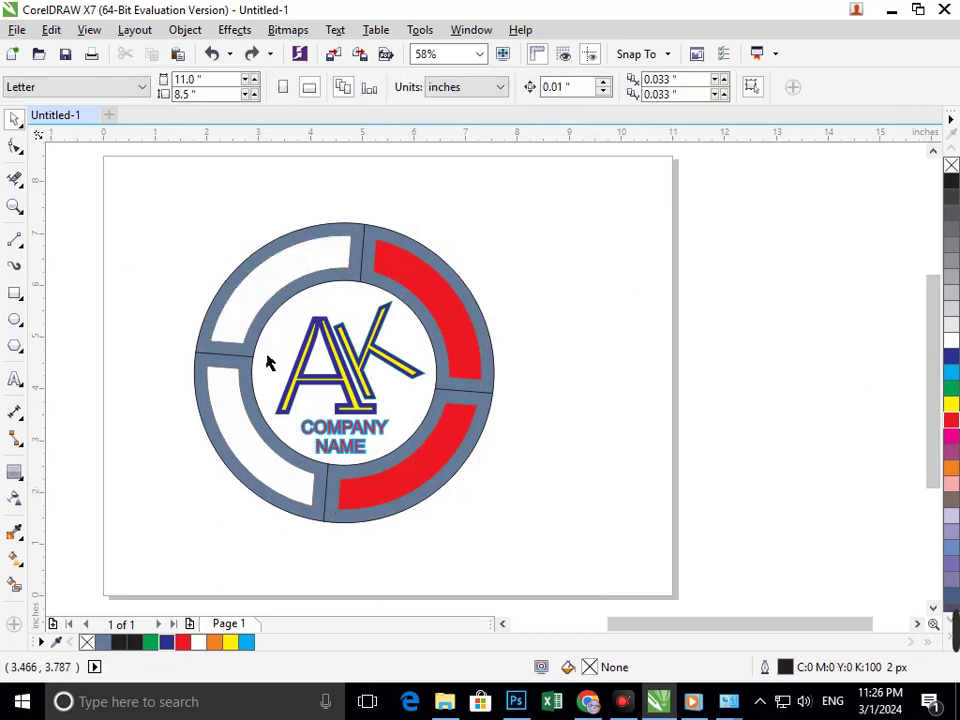
drag(242, 307, 213, 310)
key(ctrl+z)
click(951, 420)
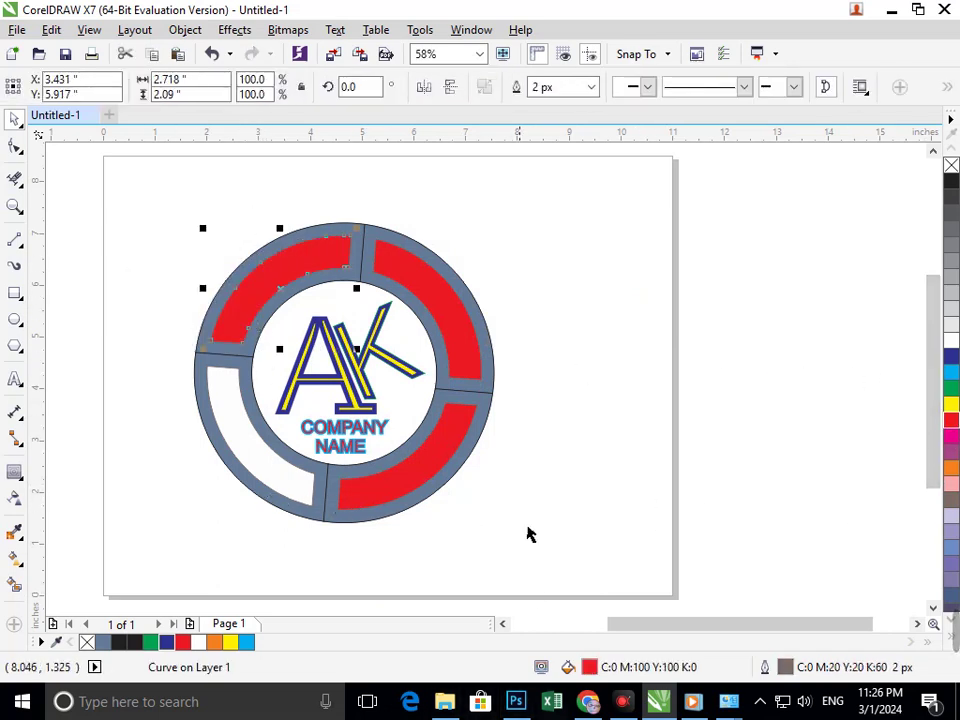
click(527, 526)
drag(282, 482, 248, 507)
key(ctrl+z)
click(951, 423)
click(780, 497)
- Select the upper-right and lower-left inner arcs together and fill both with dark blue
key(ctrl+z)
shift+click(461, 366)
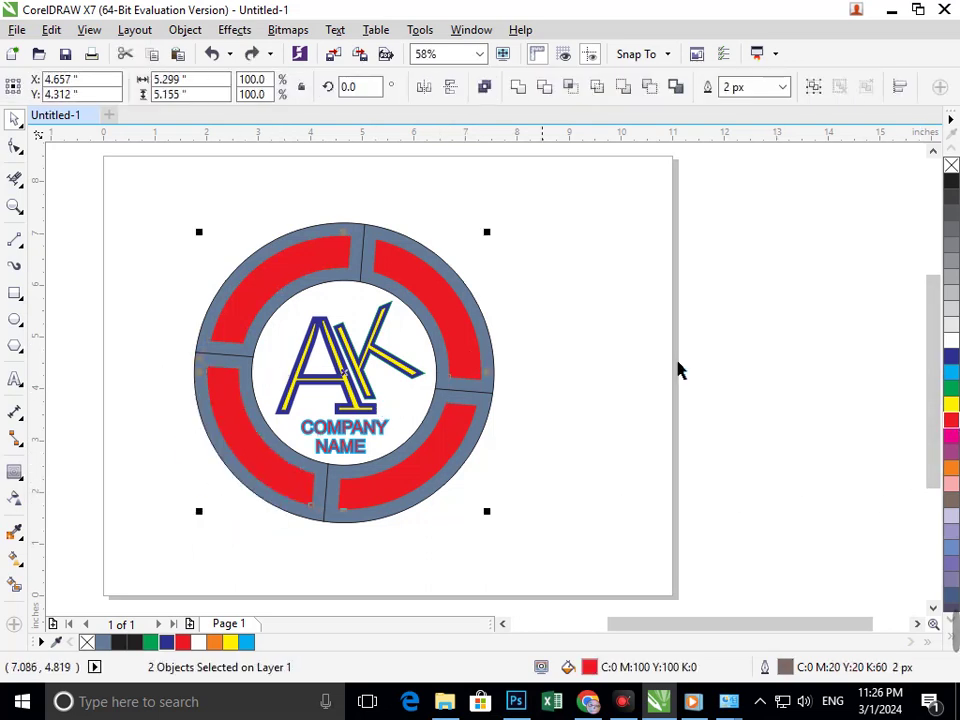
click(797, 409)
drag(476, 360, 580, 304)
key(ctrl+z)
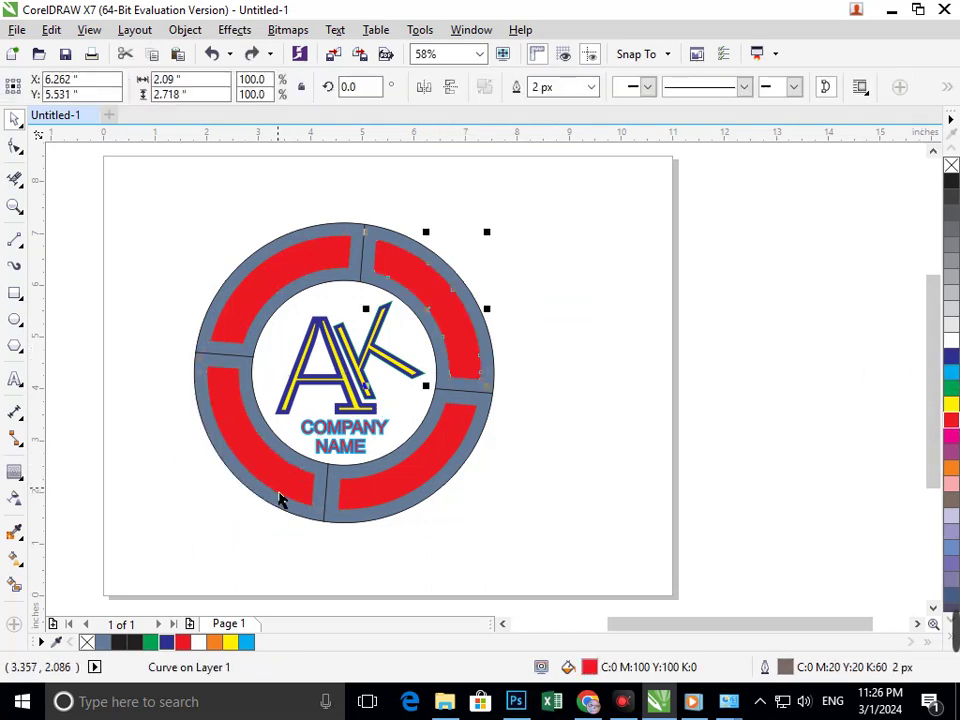
shift+click(280, 497)
click(951, 356)
click(497, 491)
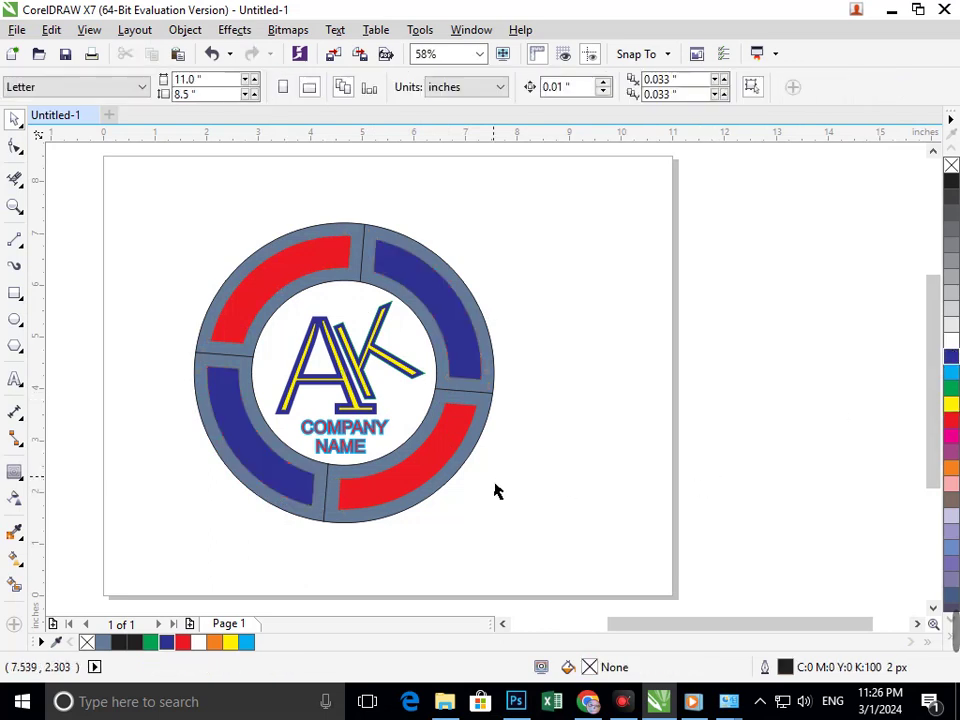
- Select the lower-right and upper-left inner arcs together and fill both with green
click(440, 479)
shift+click(279, 302)
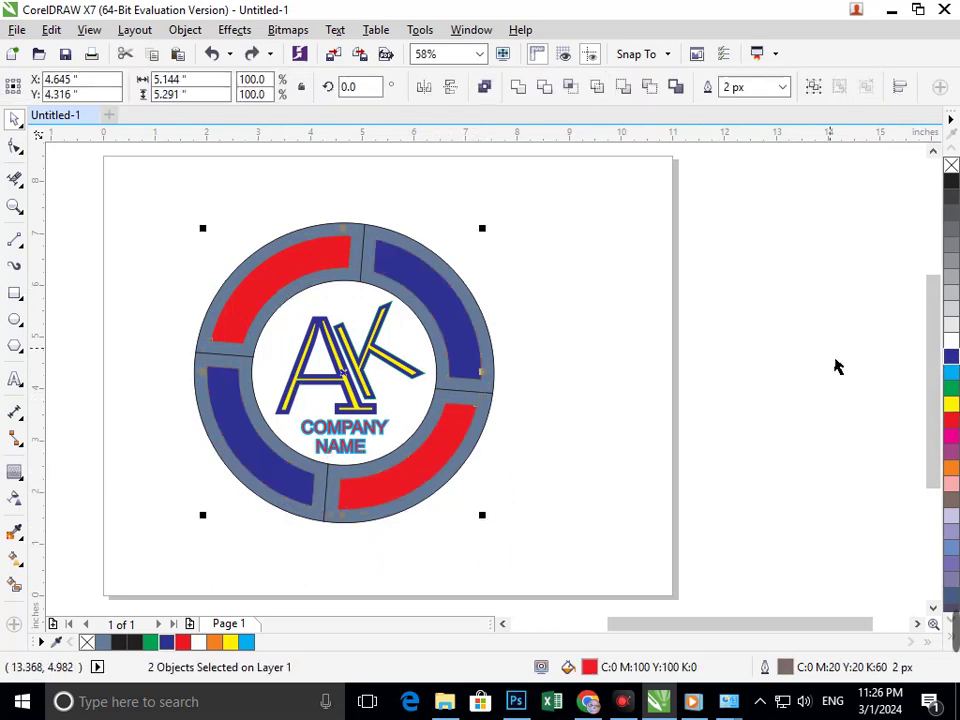
click(951, 388)
click(523, 485)
- Fill the lower-right outer arc of the ring with orange and the upper-right outer arc with purple
scroll(523, 485, down, 2)
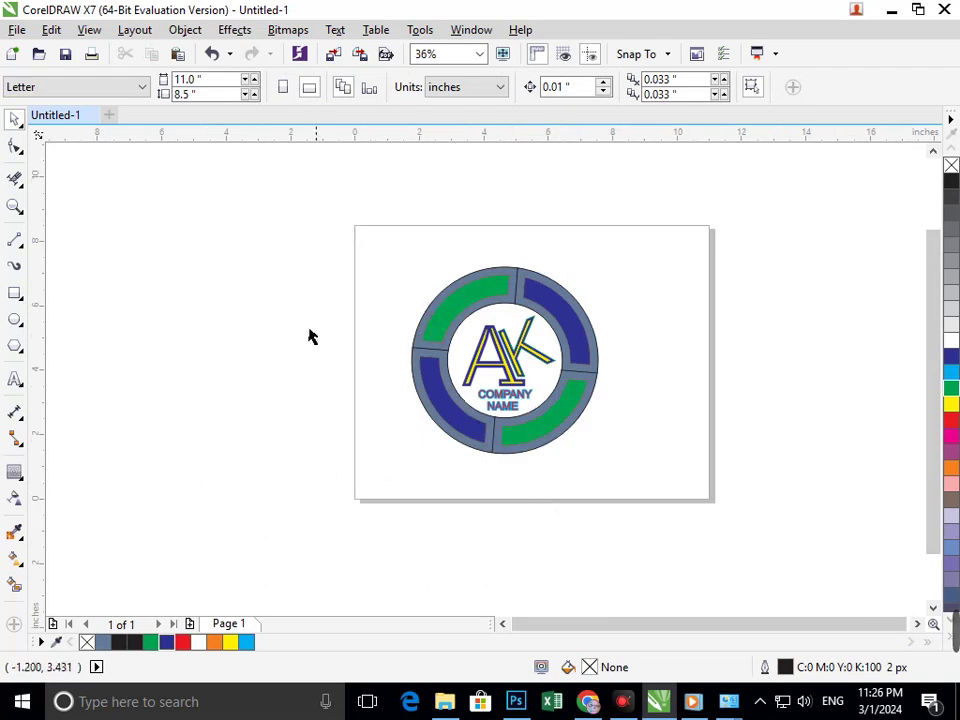
scroll(550, 415, up, 2)
scroll(754, 600, up, 1)
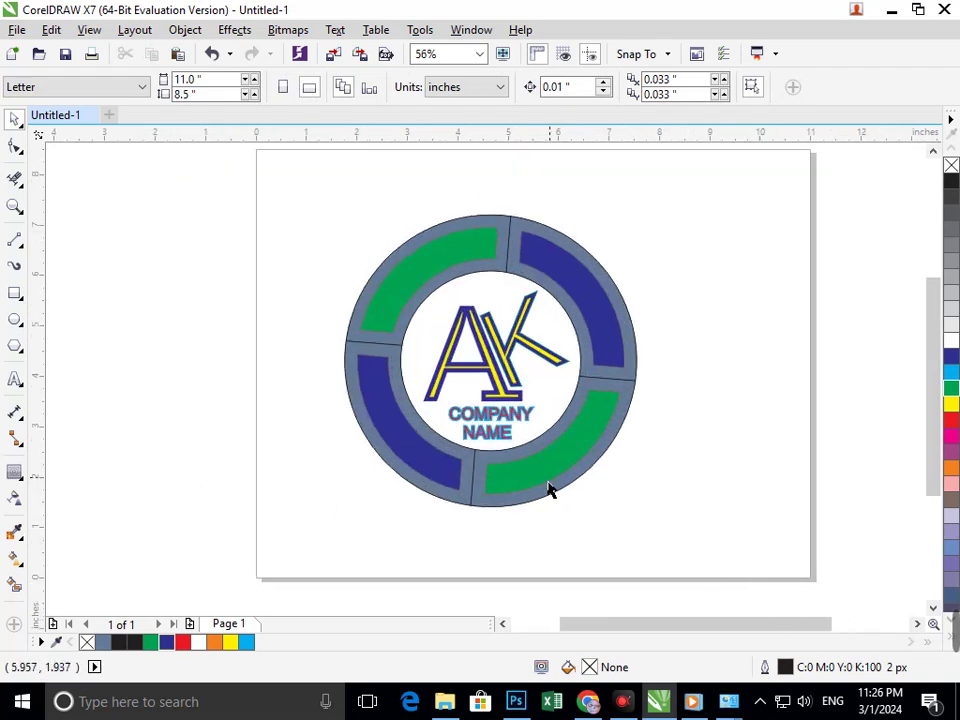
drag(535, 497, 542, 574)
key(ctrl+z)
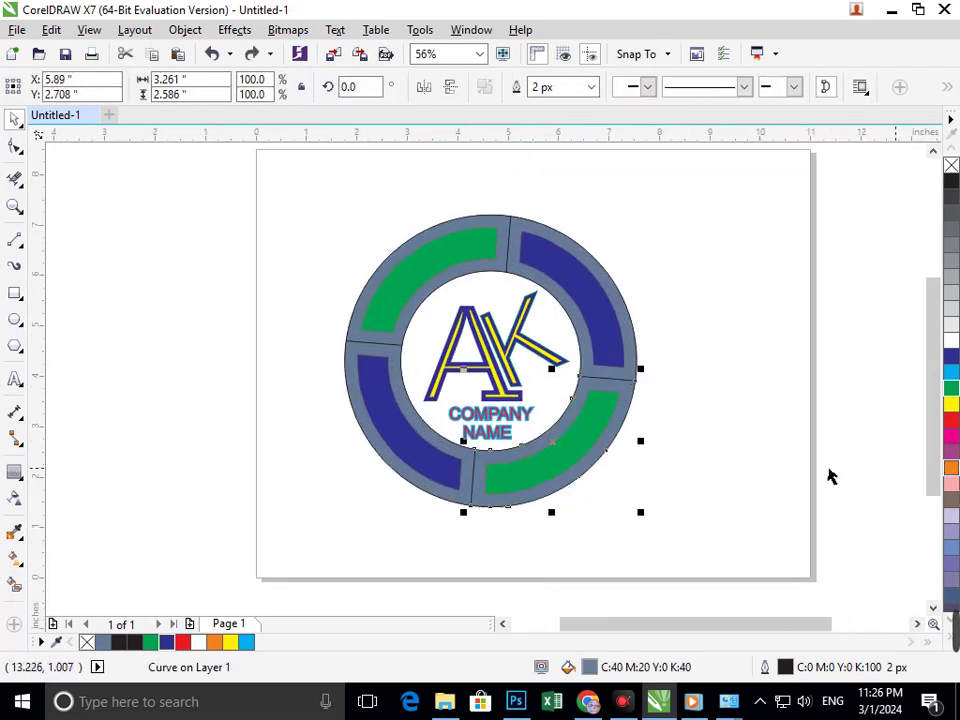
click(951, 468)
click(735, 460)
drag(631, 371, 666, 384)
key(ctrl+z)
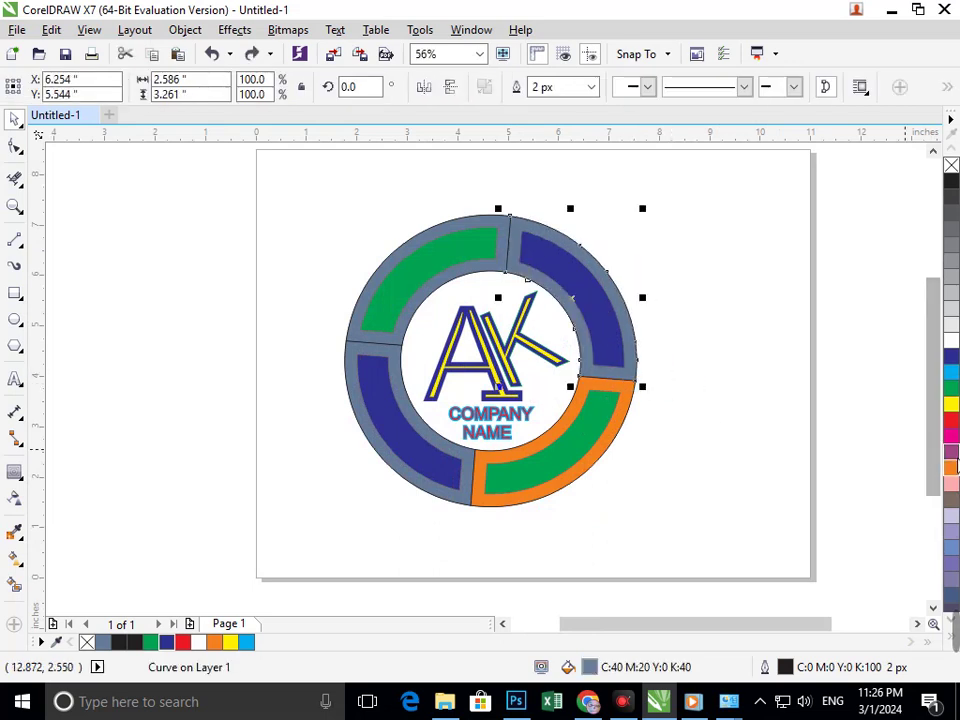
click(951, 452)
click(812, 472)
- Fill the upper-left outer arc of the ring with green and the lower-left outer arc with cyan
drag(498, 283, 438, 241)
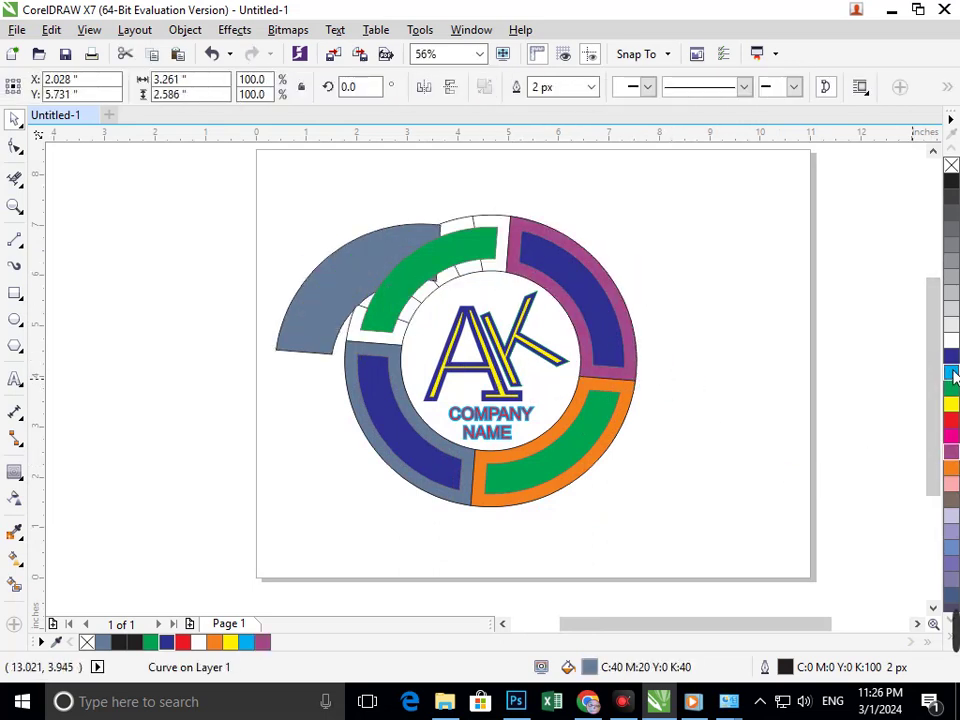
key(ctrl+z)
click(951, 388)
click(729, 493)
drag(455, 510, 415, 541)
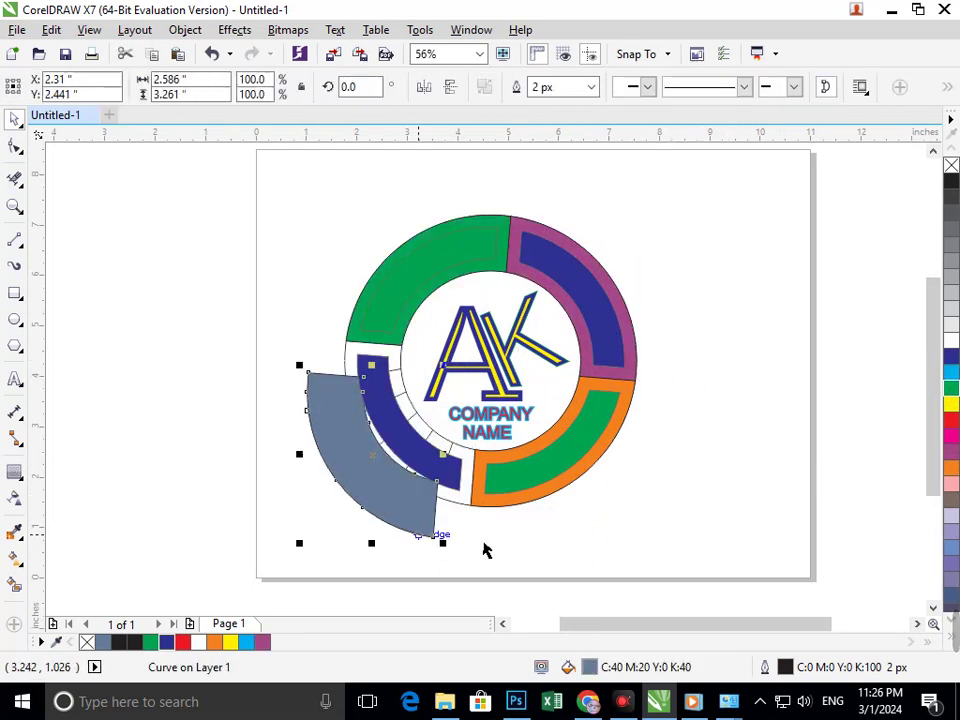
key(ctrl+z)
click(951, 372)
click(790, 551)
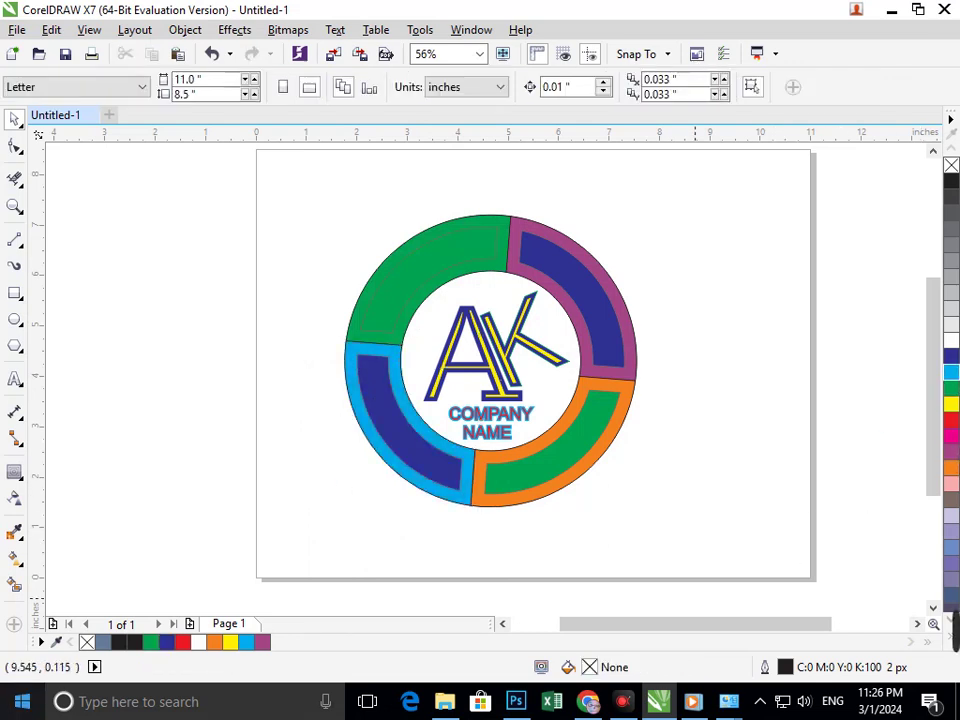
- Fill the upper-left outer arc of the ring with black
click(499, 274)
drag(499, 274, 411, 295)
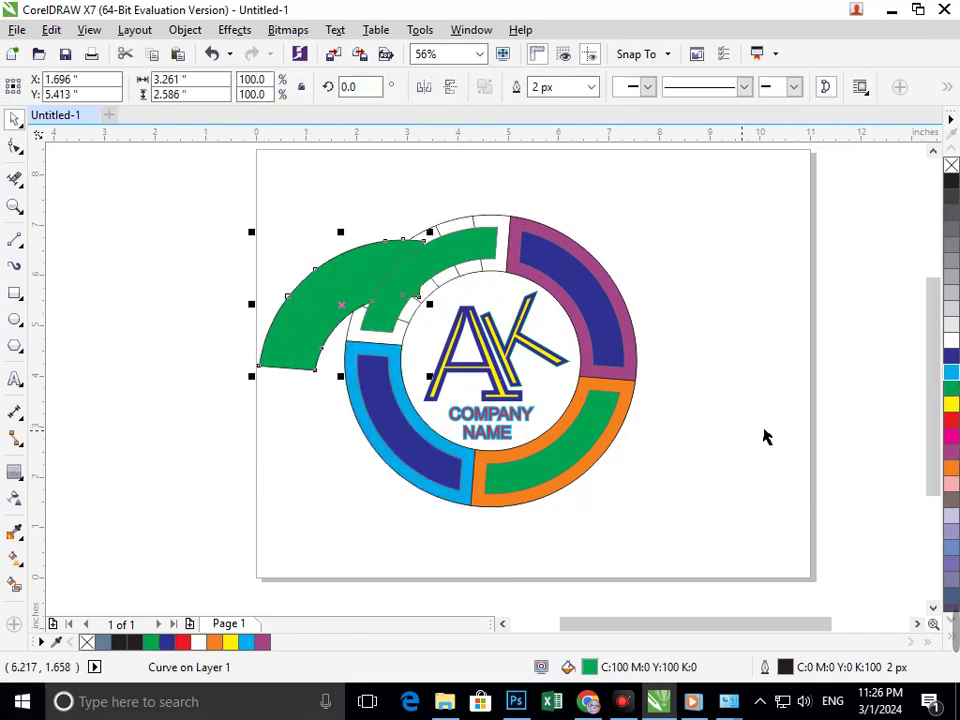
key(ctrl+z)
click(951, 183)
click(780, 285)
- Enlarge the COMPANY NAME text about its centre to about 26.8 pt
key(F2)
drag(167, 146, 835, 620)
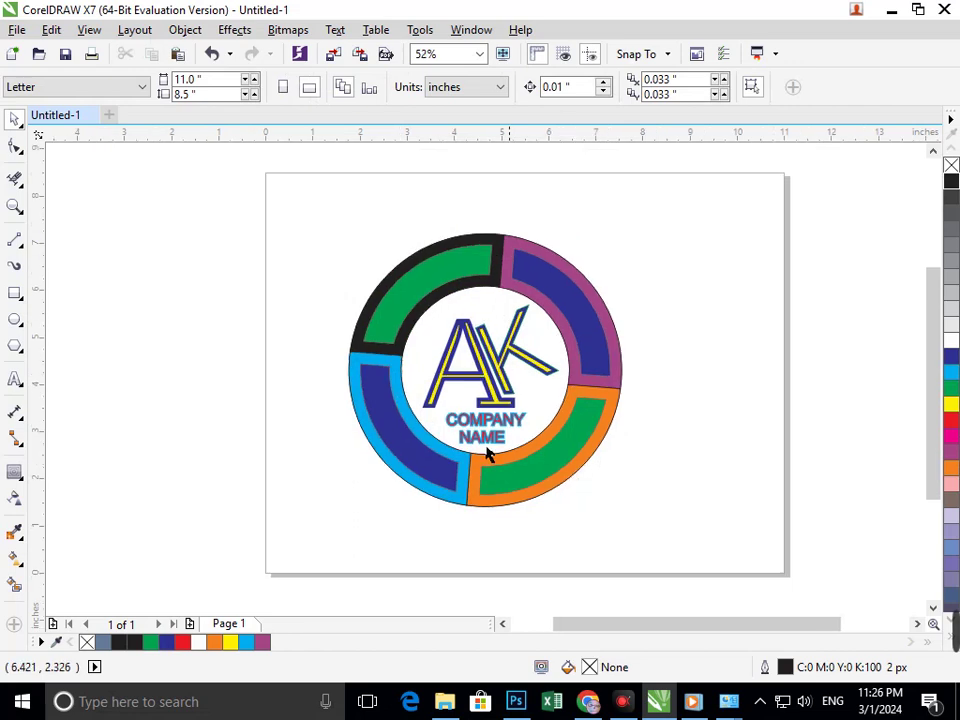
key(F2)
drag(298, 216, 700, 499)
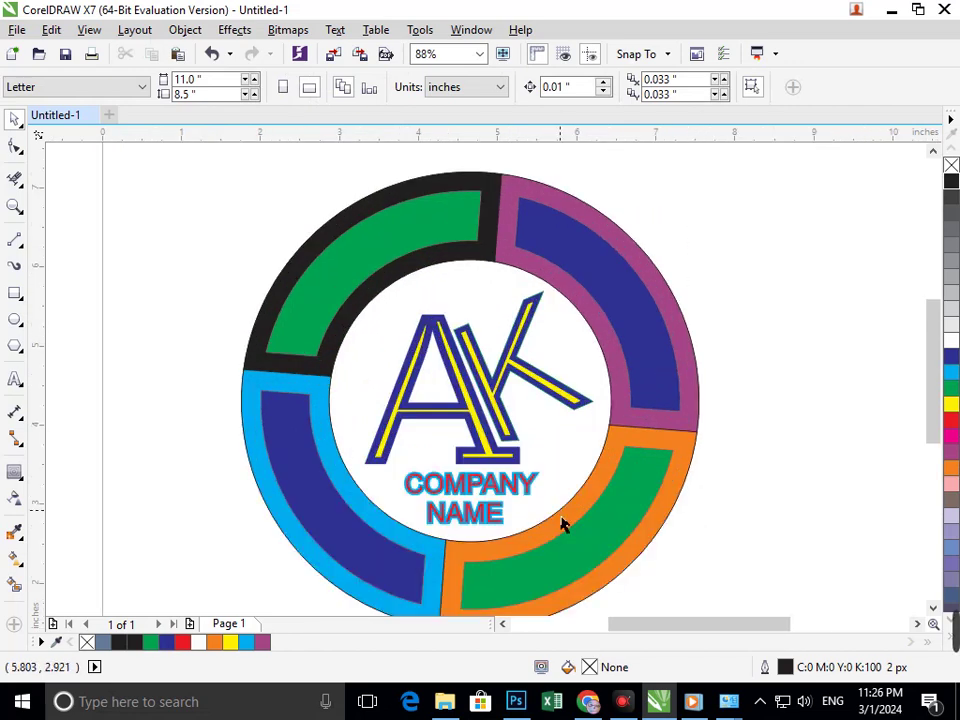
click(470, 528)
scroll(470, 530, up, 3)
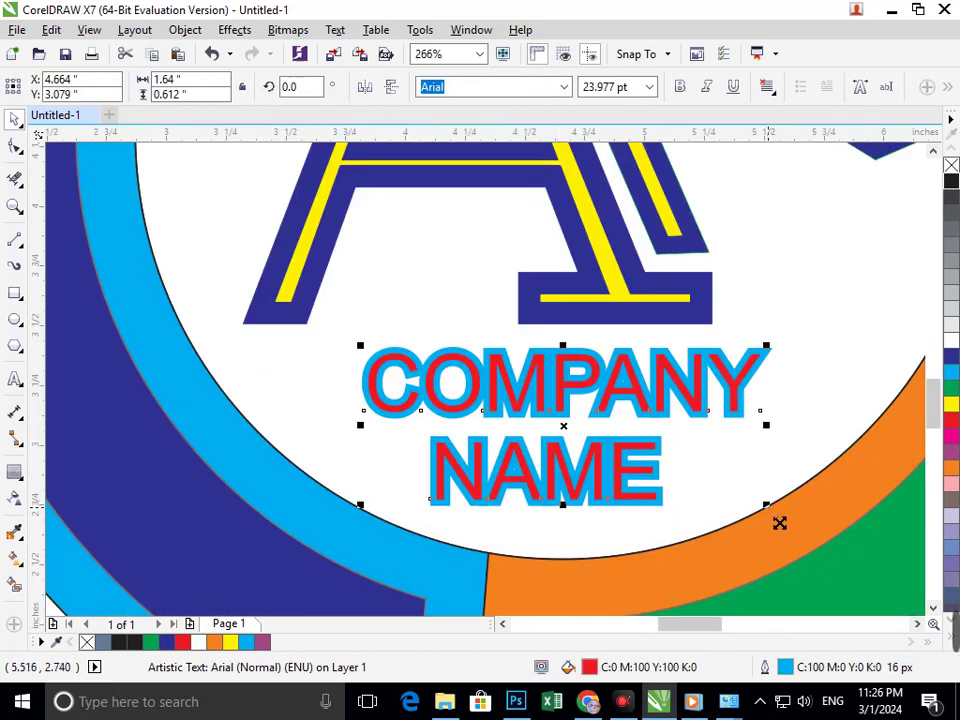
mouse_move(780, 523)
mouse_down()
mouse_move(801, 538)
mouse_move(786, 531)
mouse_up()
scroll(443, 417, down, 3)
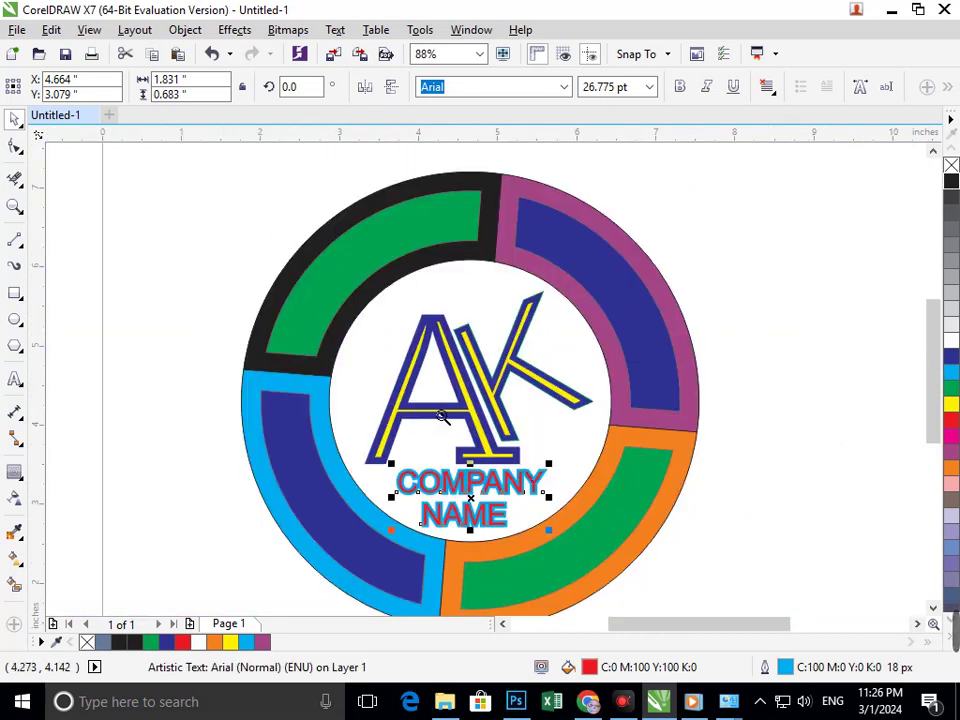
key(F3)
click(753, 517)
- Fill the upper-right and lower-left inner arcs with yellow (C0 M0 Y100 K0)
scroll(615, 400, up, 1)
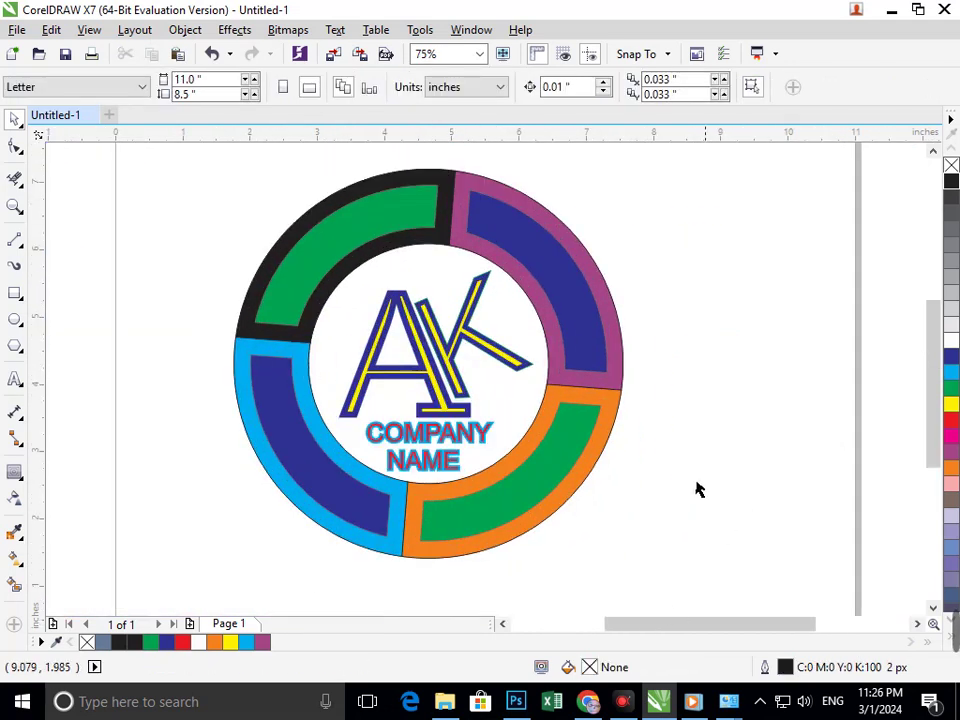
click(604, 366)
click(951, 403)
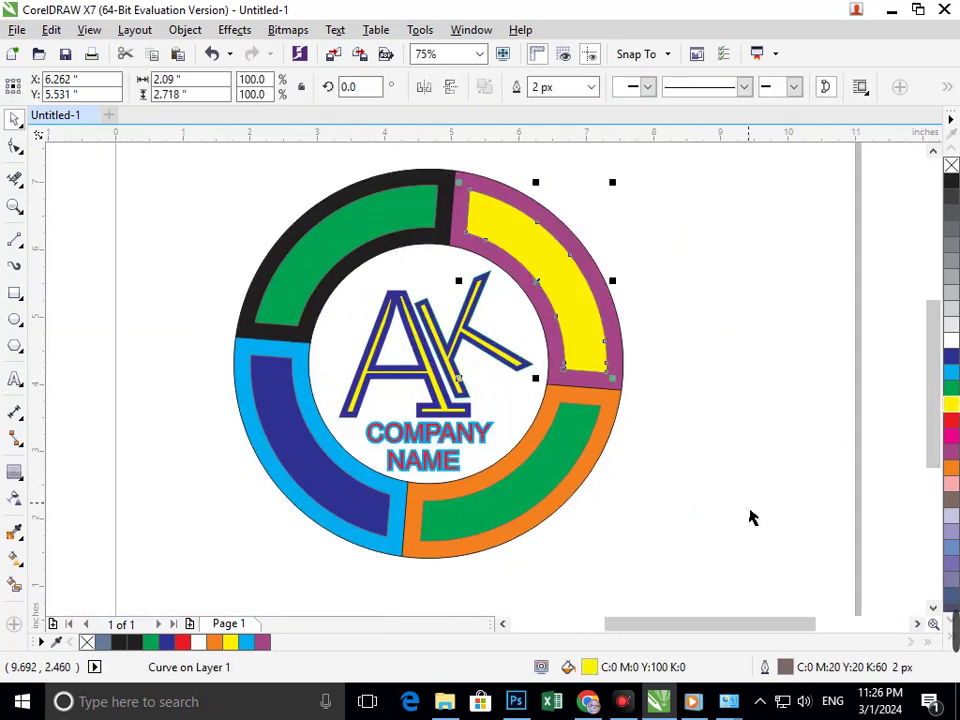
click(750, 514)
drag(358, 514, 299, 542)
key(ctrl+z)
click(951, 403)
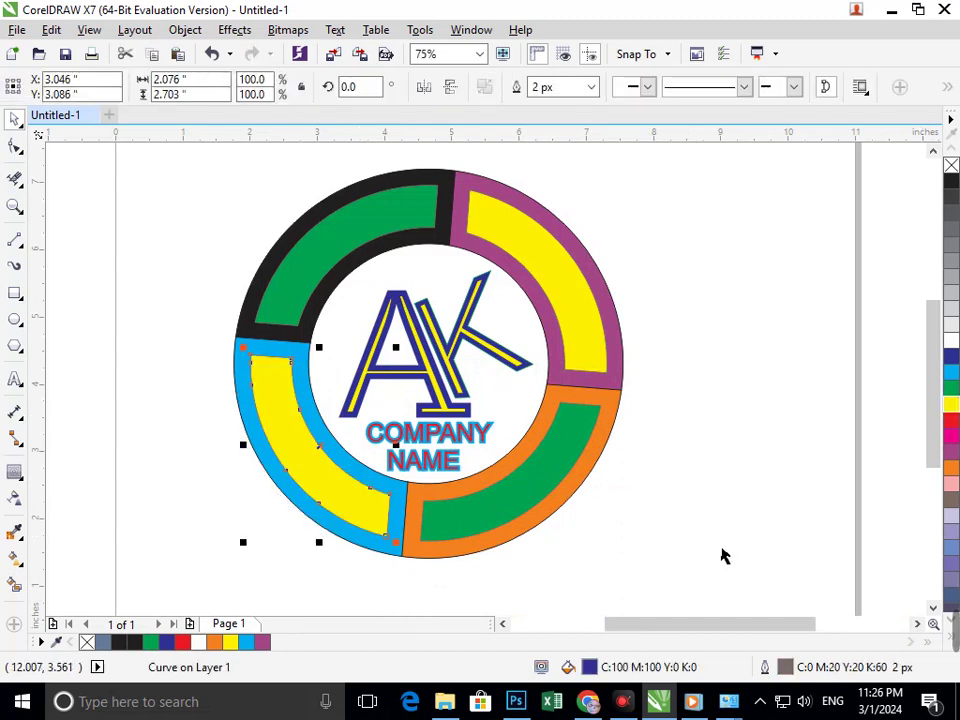
click(723, 550)
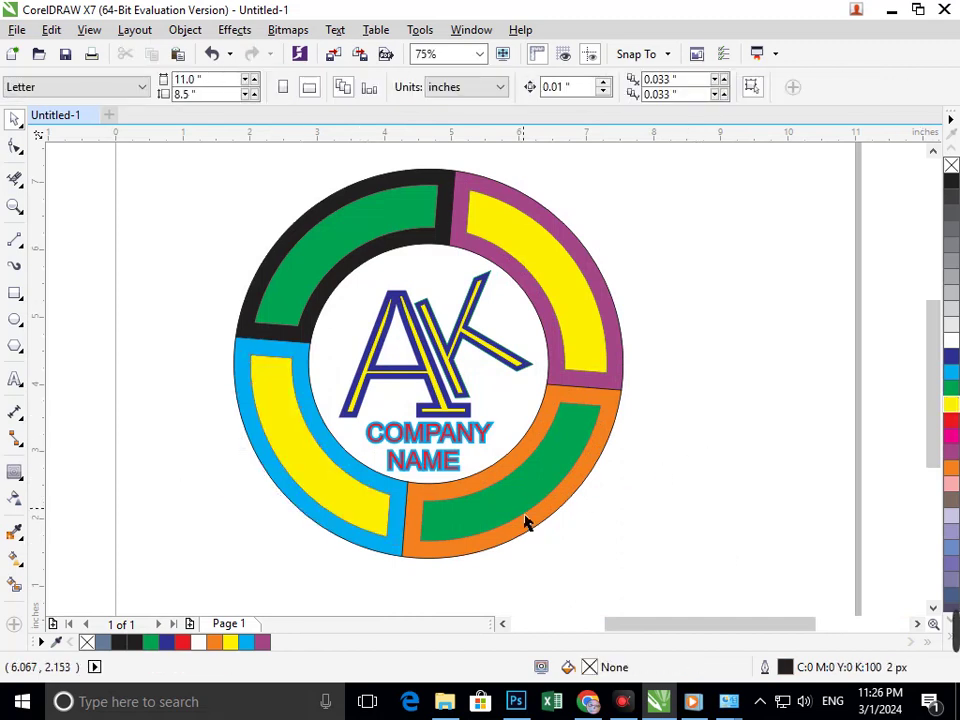
- Fill the lower-left outer arc of the ring with green (C100 M0 Y100 K0)
drag(393, 553, 364, 600)
key(ctrl+z)
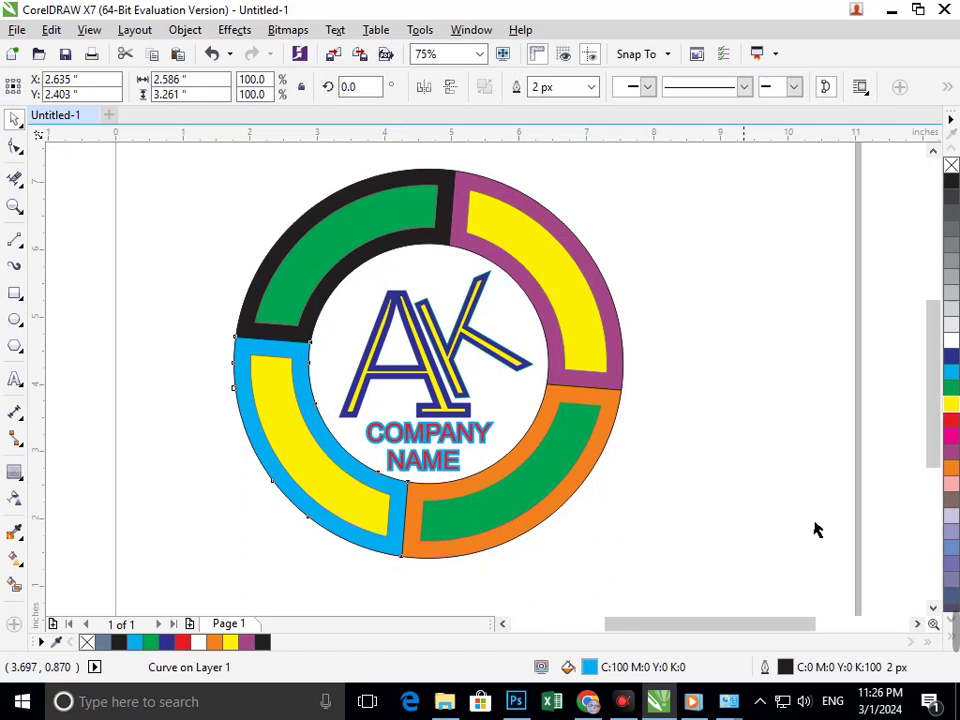
click(677, 577)
drag(400, 551, 350, 588)
key(ctrl+z)
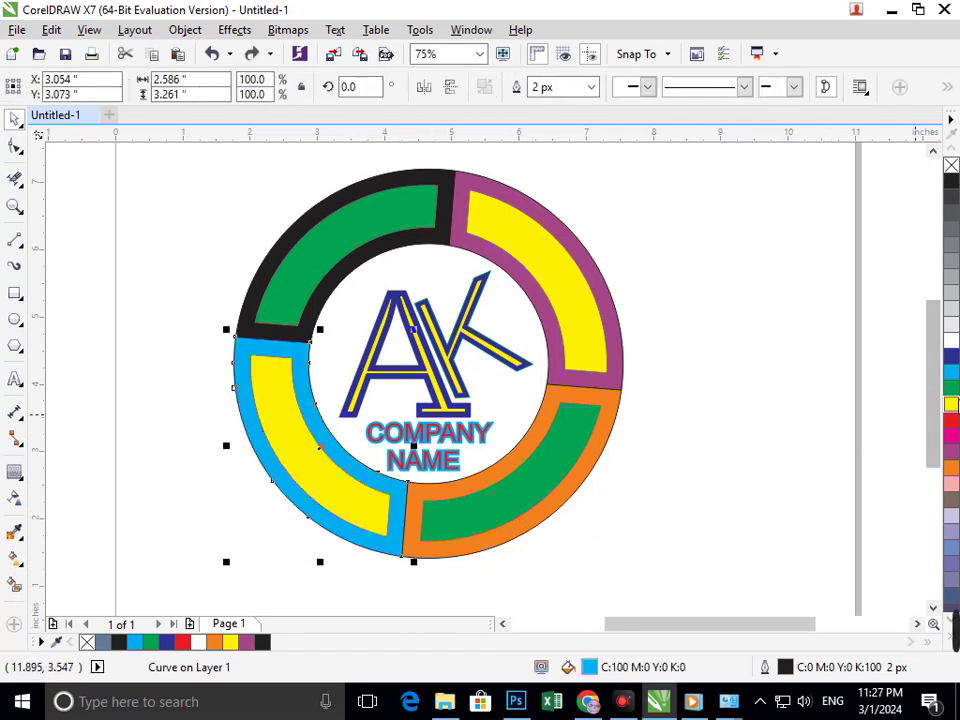
click(951, 388)
click(778, 499)
- Fill the upper-right and lower-left outer arcs of the ring with black
drag(595, 359, 697, 353)
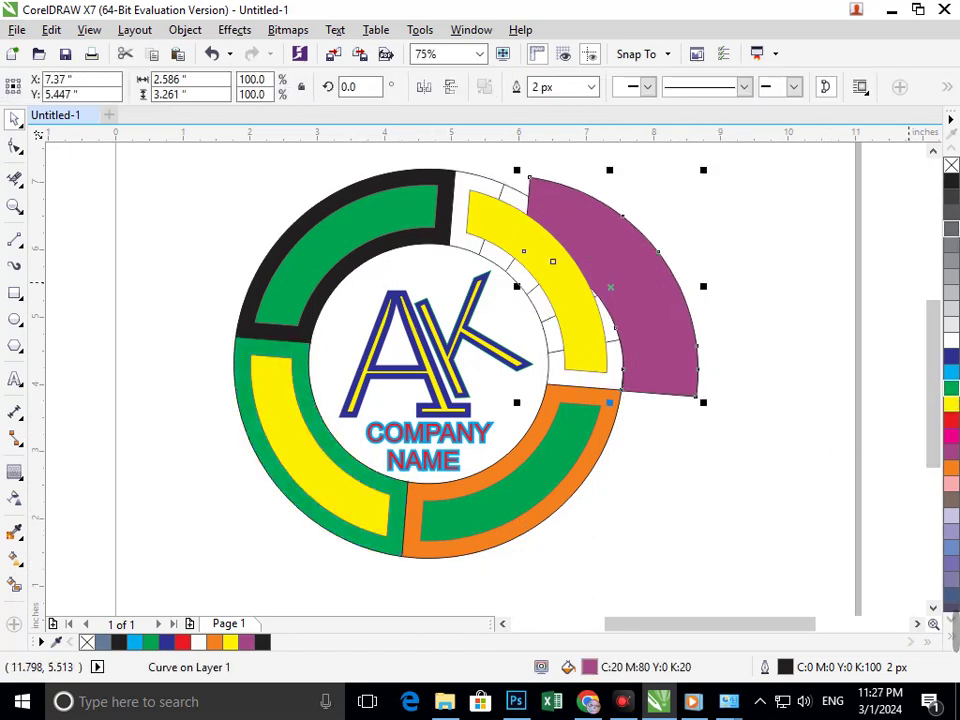
key(ctrl+z)
click(951, 181)
click(377, 600)
drag(391, 543, 366, 571)
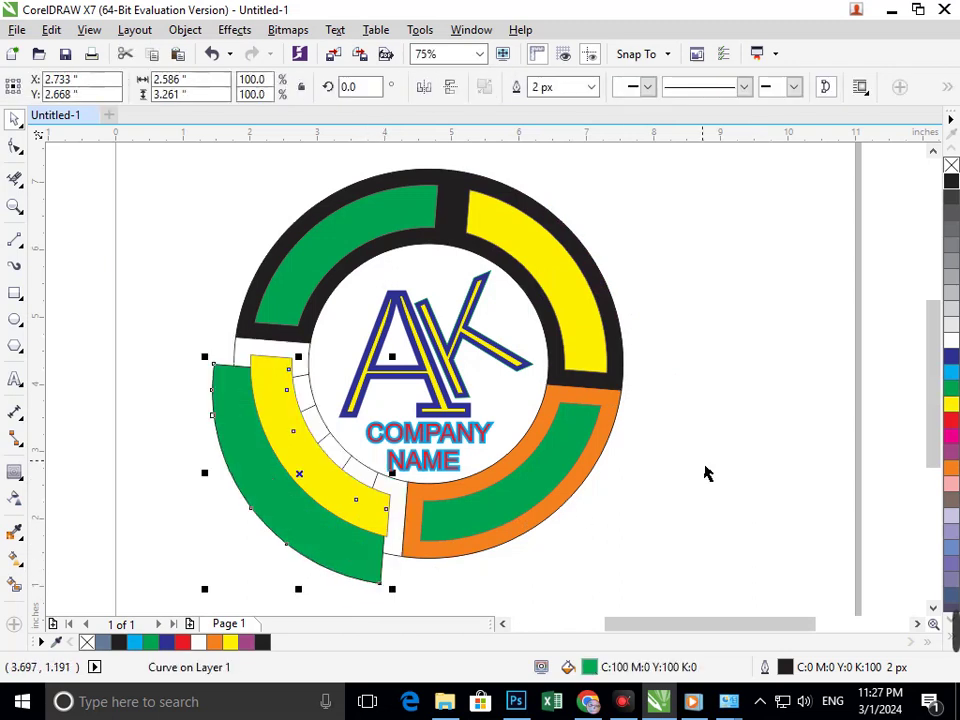
key(ctrl+z)
click(951, 181)
click(720, 400)
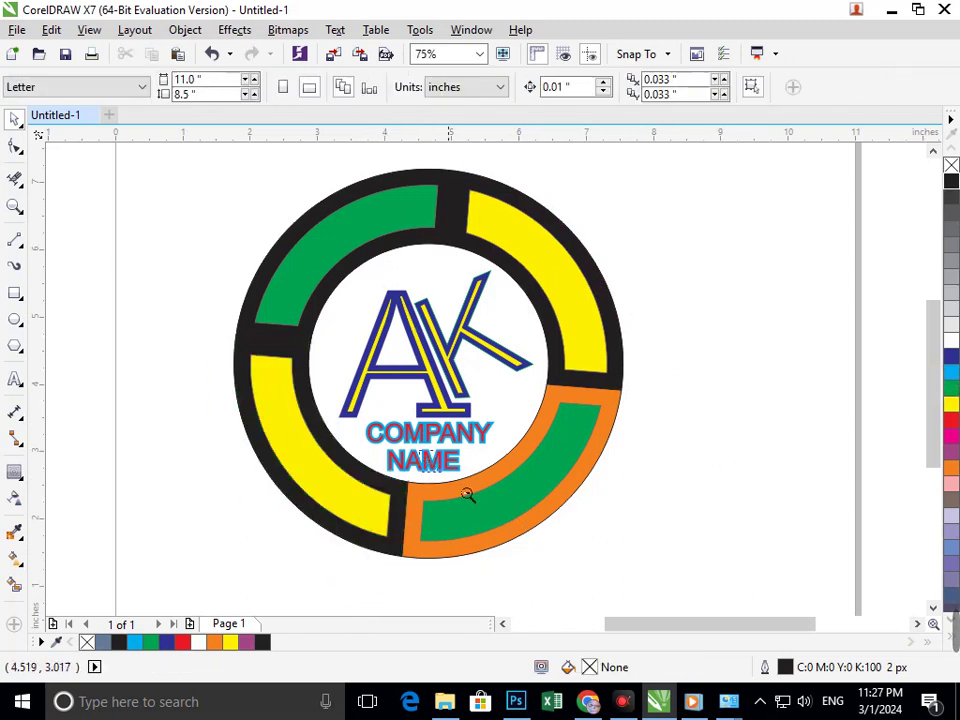
- Fill the upper-left outer arc of the ring with orange (C0 M60 Y100 K0)
scroll(475, 500, down, 1)
scroll(400, 282, up, 2)
drag(420, 376, 481, 439)
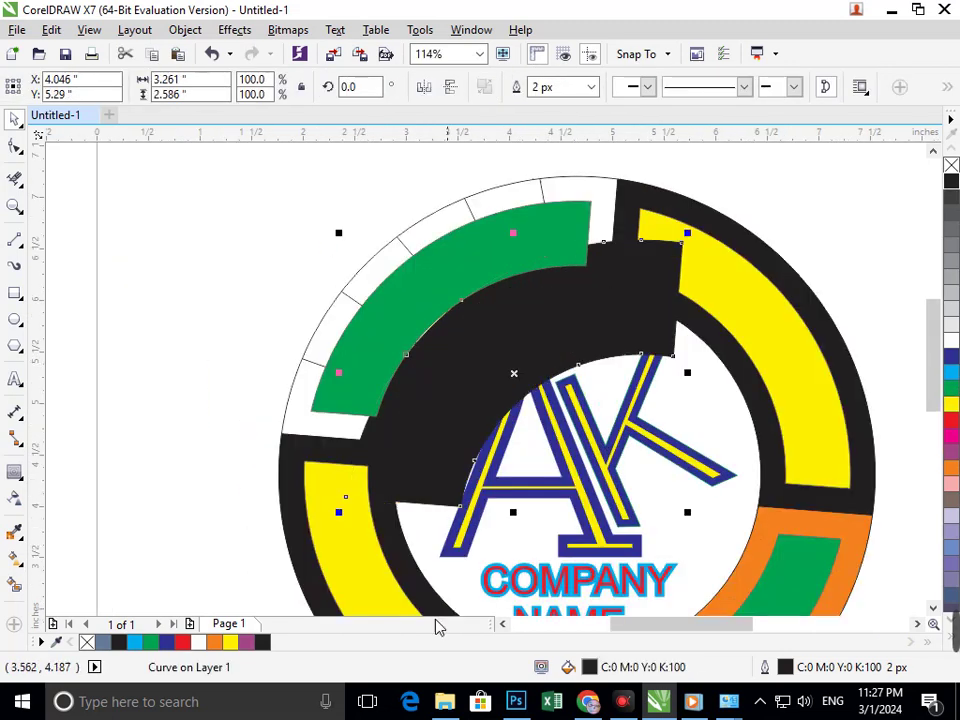
key(ctrl+z)
click(951, 468)
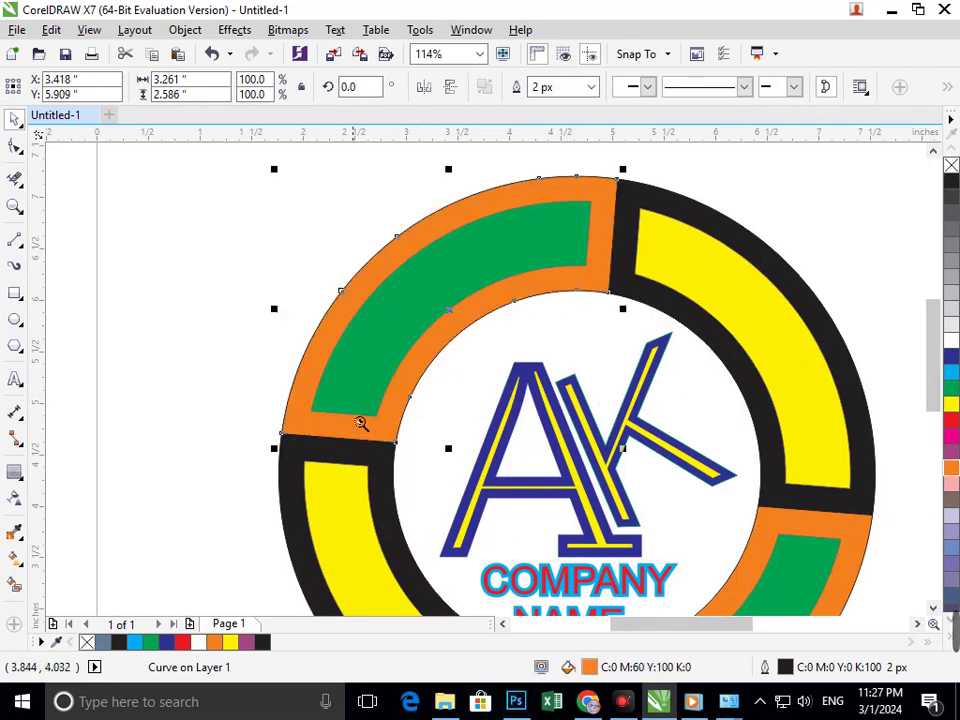
scroll(632, 572, down, 1)
click(632, 572)
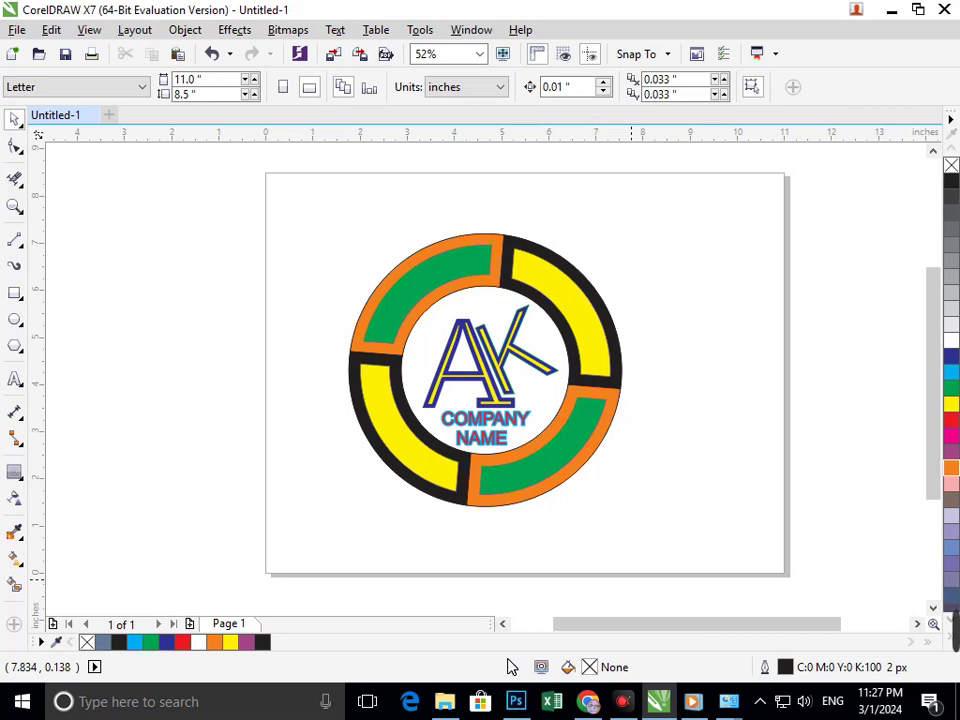
scroll(756, 606, up, 1)
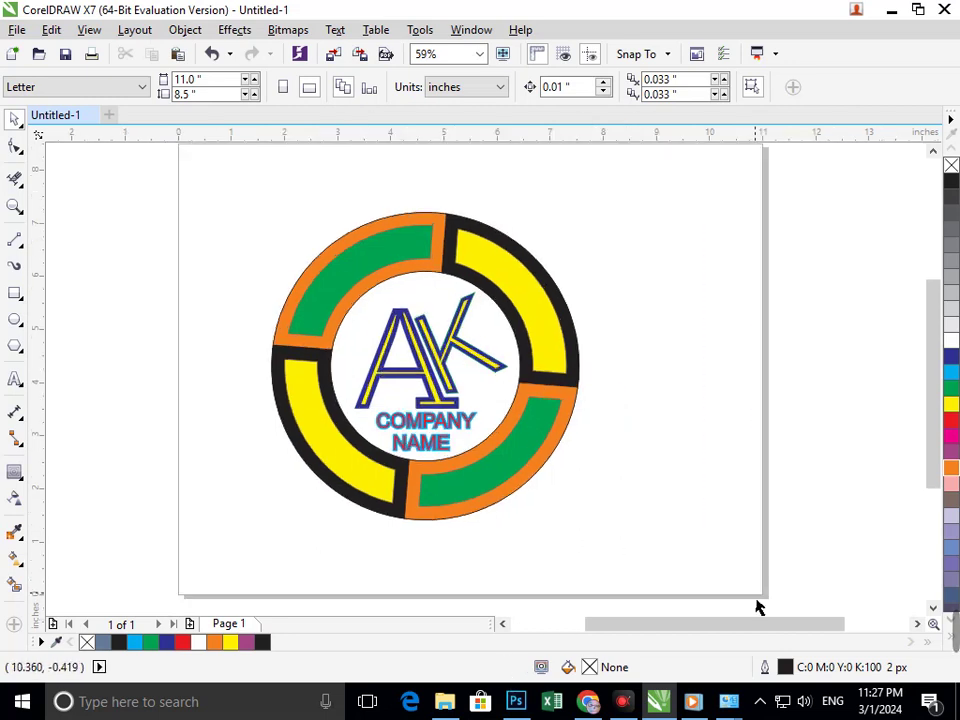
click(436, 418)
key(ctrl+z)
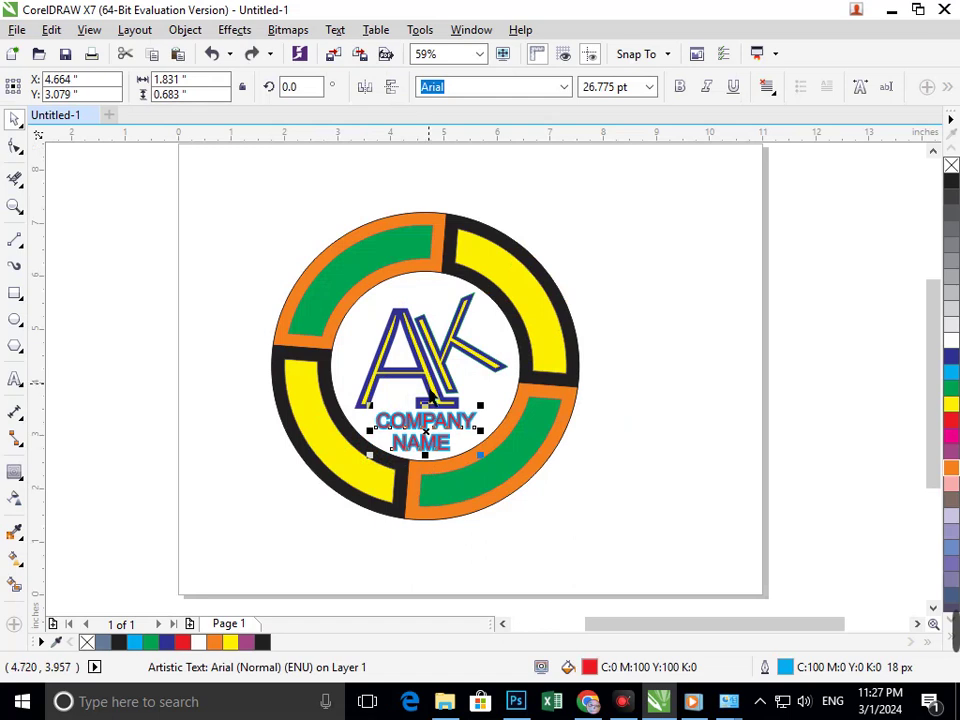
drag(434, 402, 390, 405)
key(ctrl+z)
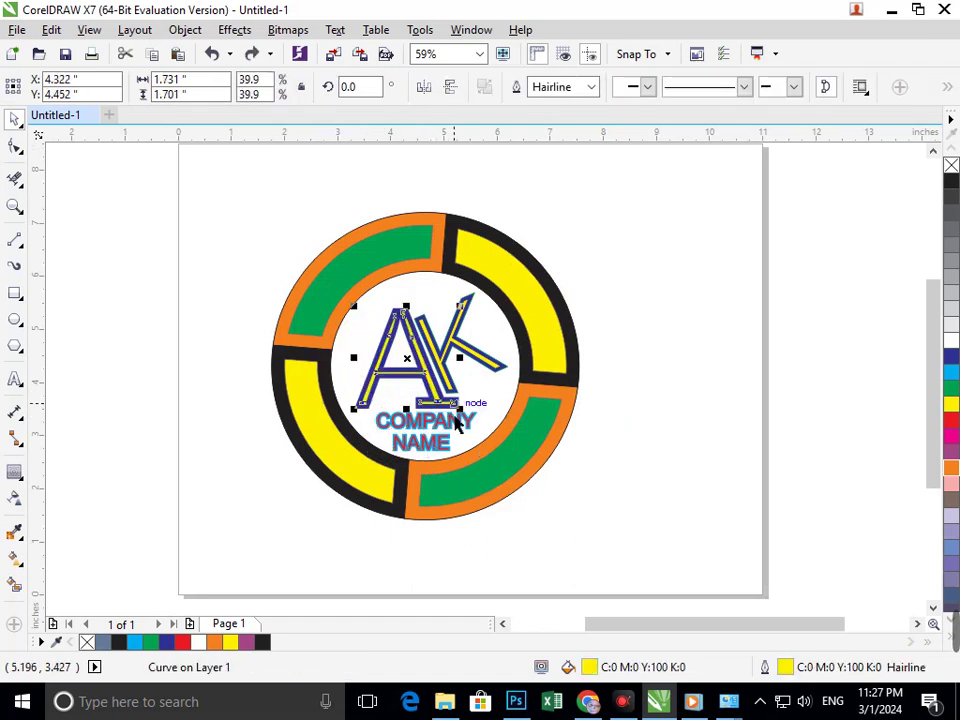
- Select the yellow and blue shapes of the letters A and K together
key(F2)
drag(395, 334, 563, 450)
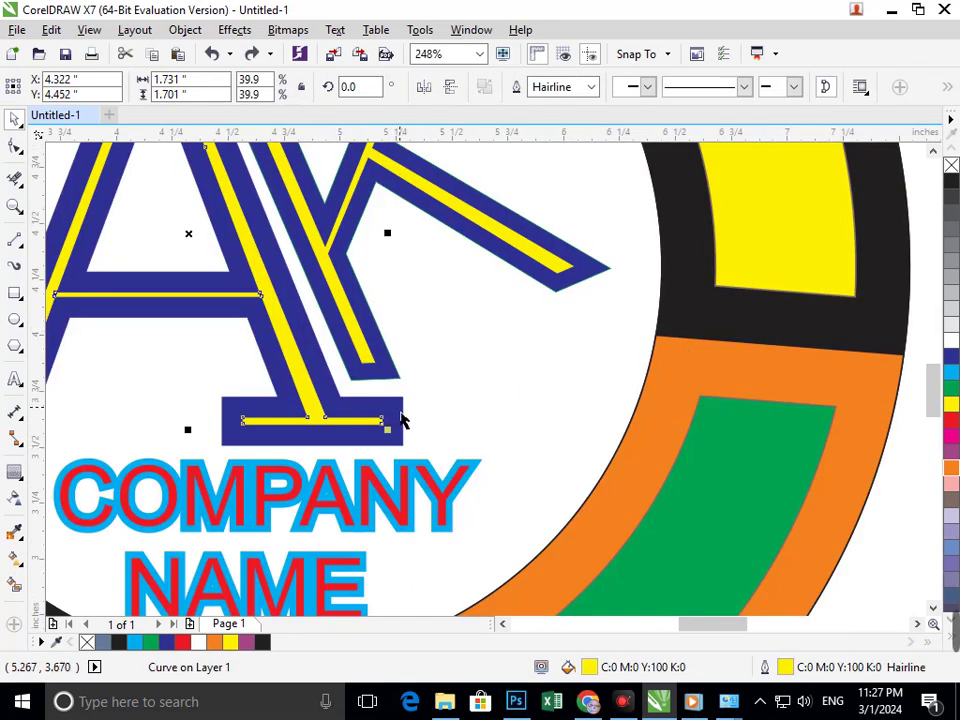
shift+click(392, 386)
shift+click(390, 381)
shift+click(380, 370)
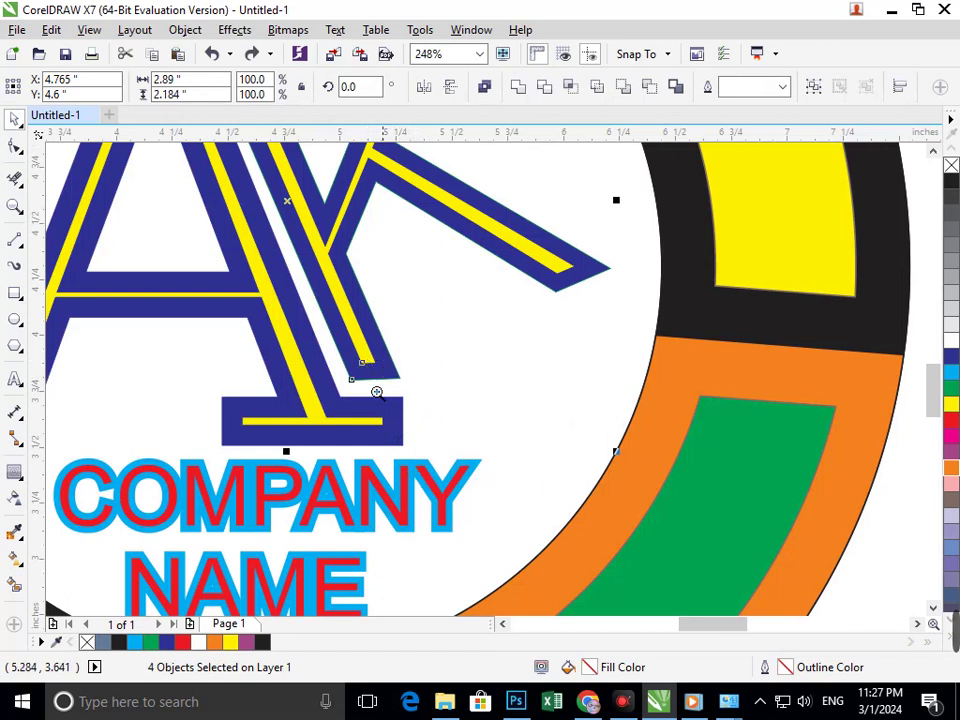
- Try moving the COMPANY NAME text out of the ring to the page's right edge, and undo the move
key(F3)
key(F3)
drag(471, 424, 702, 380)
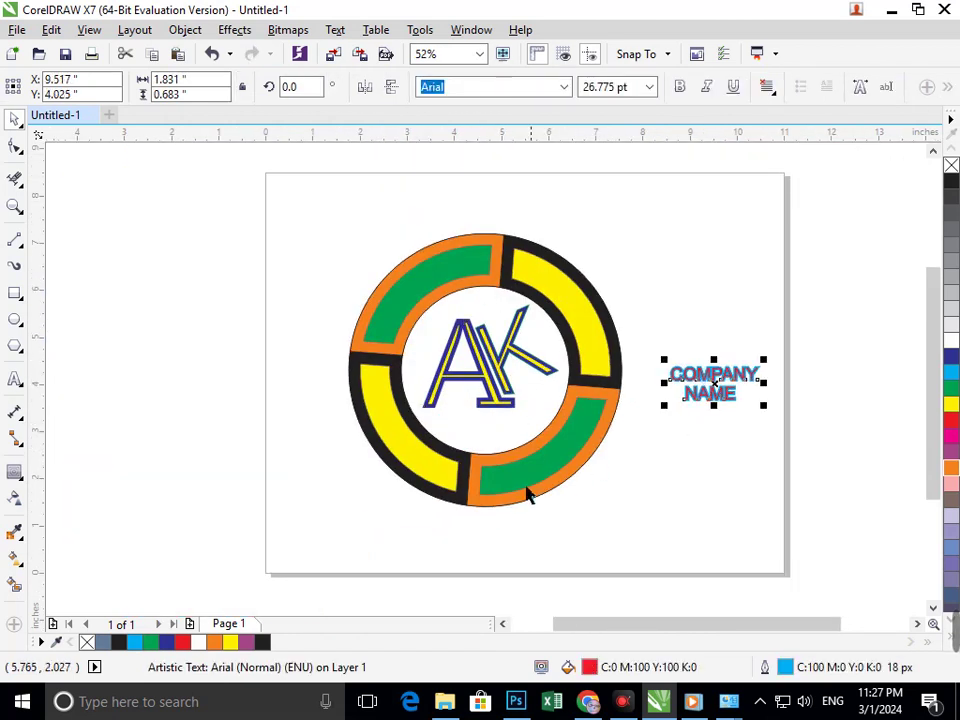
key(ctrl+z)
- Select the letter A's yellow inner and blue outer shapes together with the COMPANY NAME text
scroll(444, 361, up, 2)
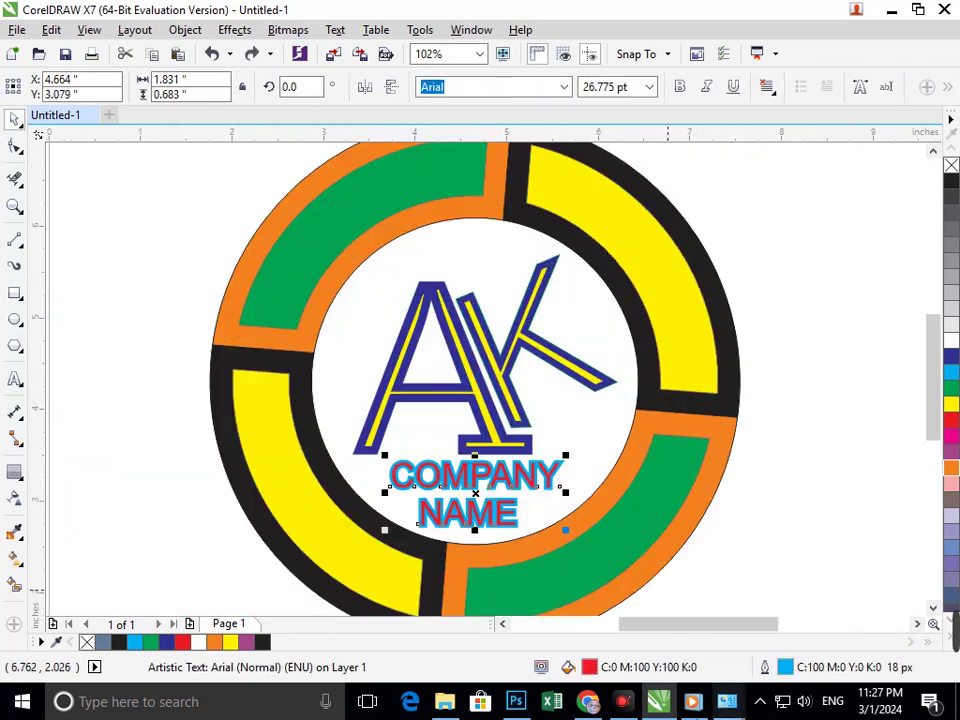
click(497, 452)
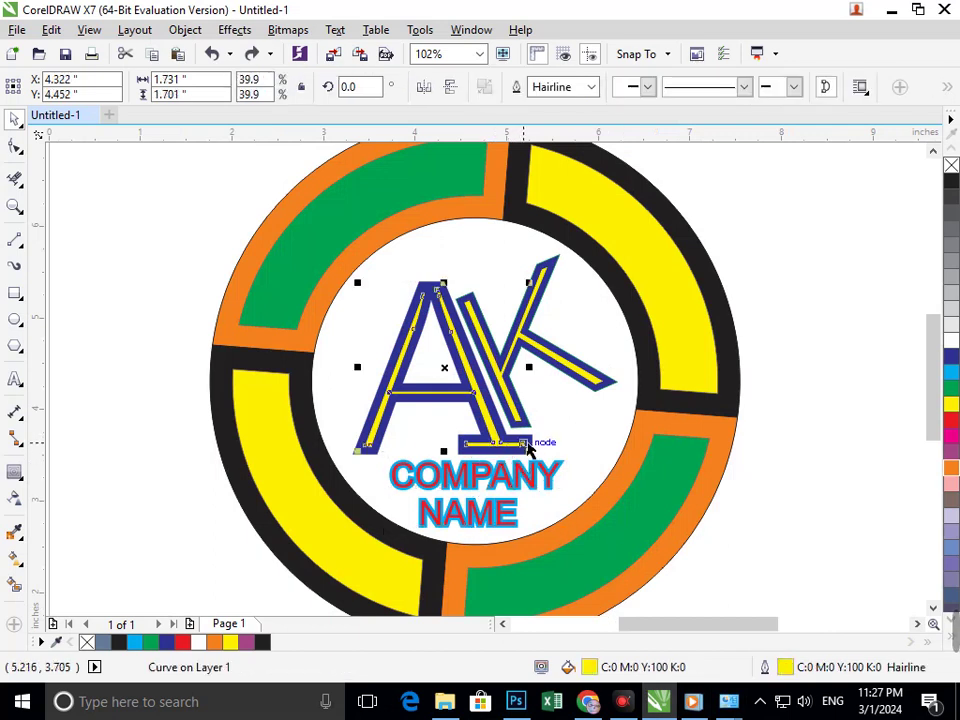
click(533, 446)
click(531, 446)
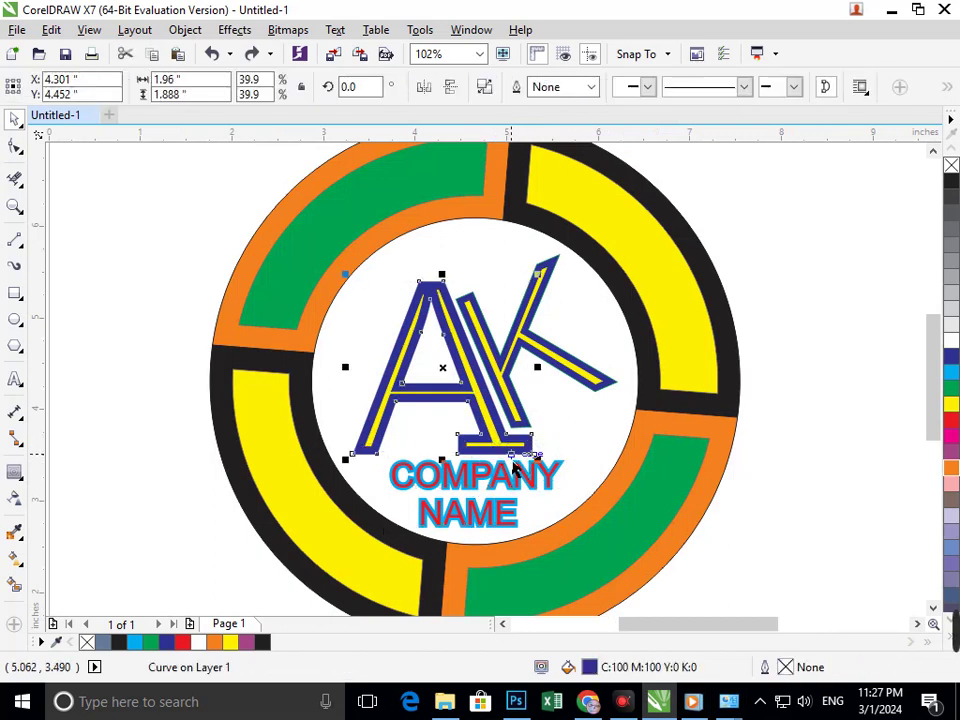
mouse_move(517, 445)
mouse_down()
mouse_move(401, 441)
mouse_move(446, 480)
mouse_move(529, 437)
mouse_up()
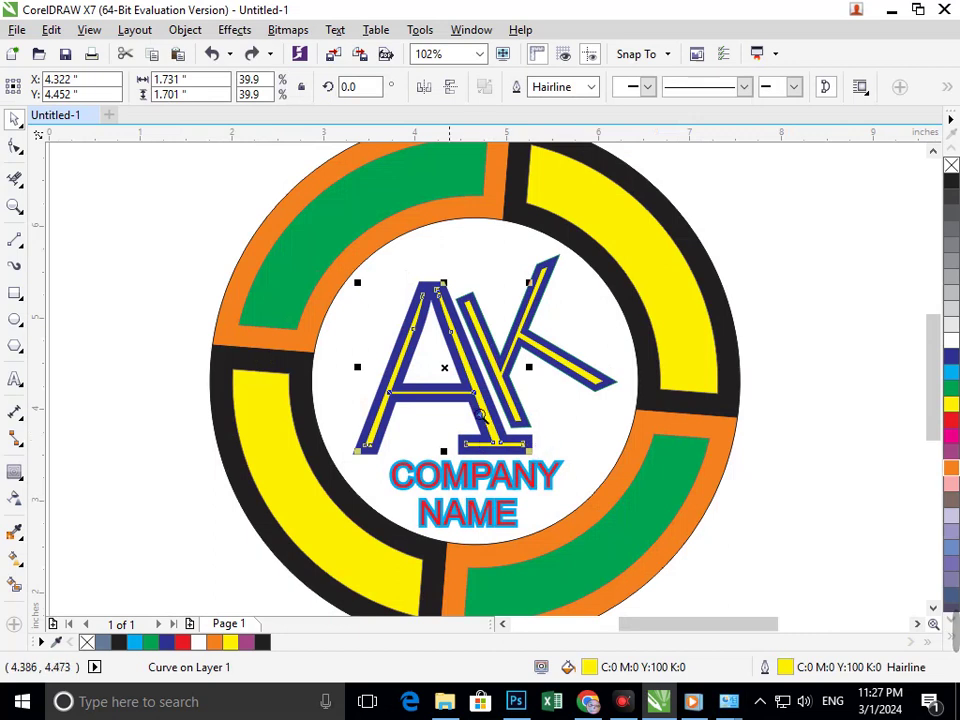
scroll(565, 471, up, 3)
shift+click(450, 368)
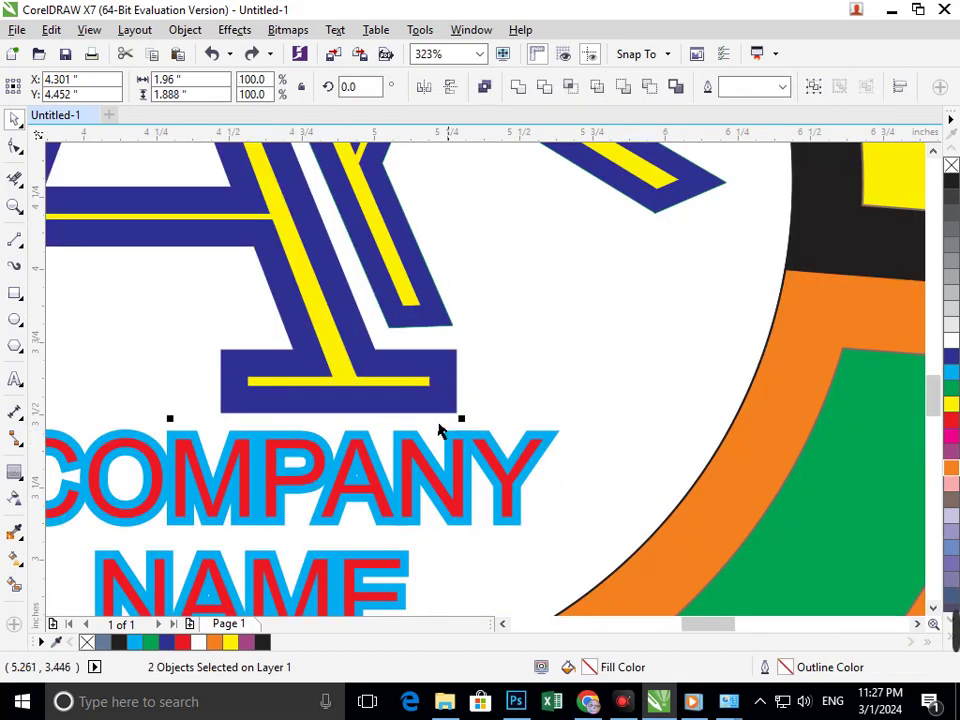
scroll(440, 432, down, 3)
shift+click(497, 490)
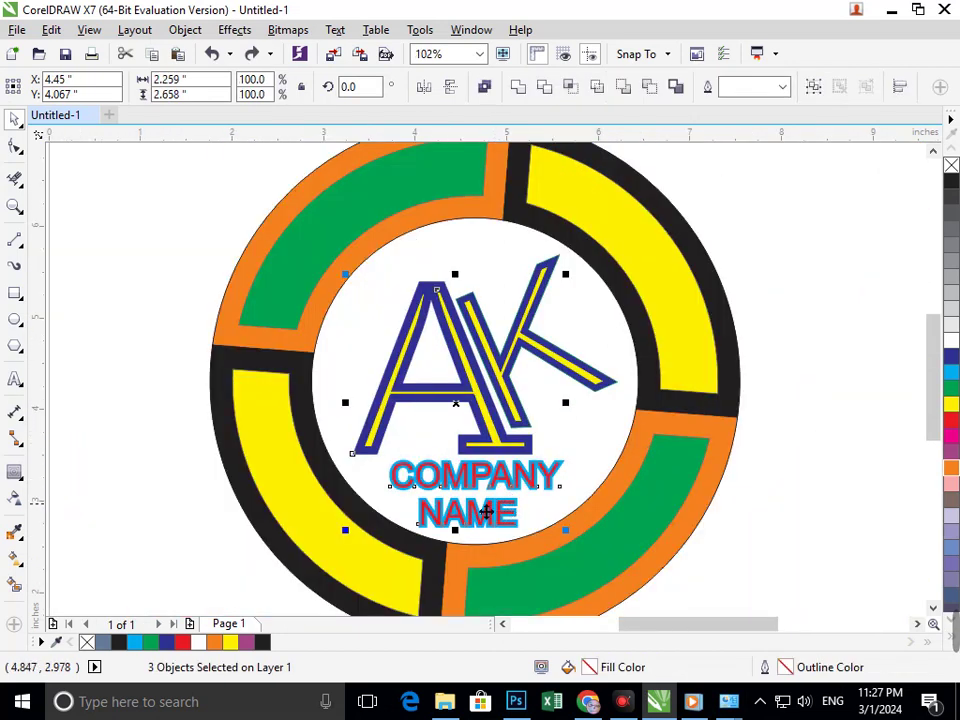
- Try moving the selected letter A and company name off the page to the left, and undo the move
scroll(470, 425, down, 2)
drag(479, 429, 236, 409)
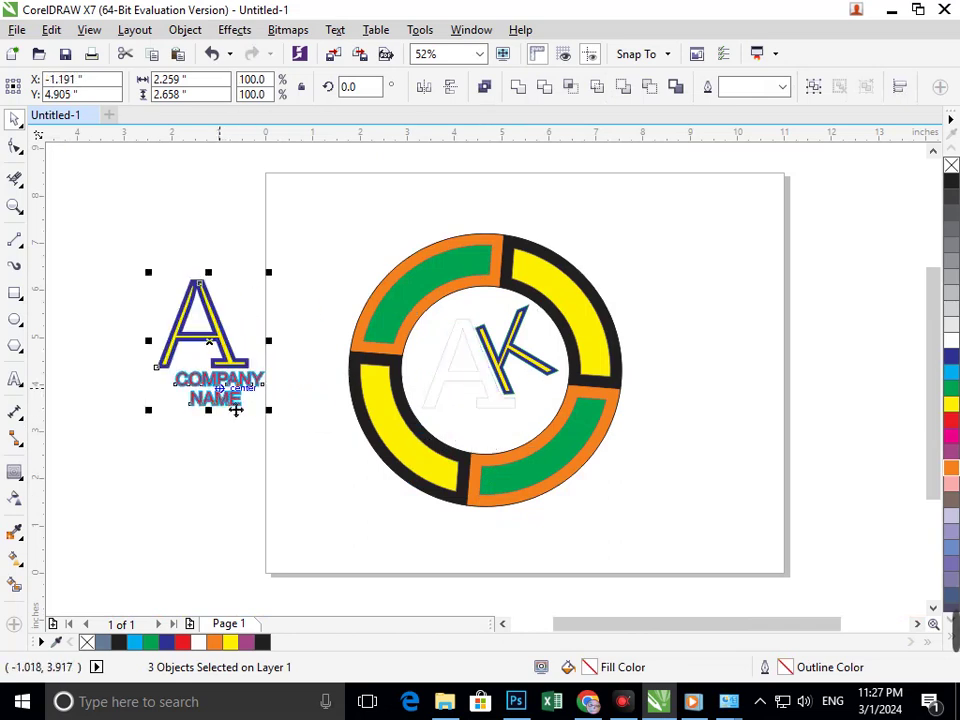
key(ctrl+z)
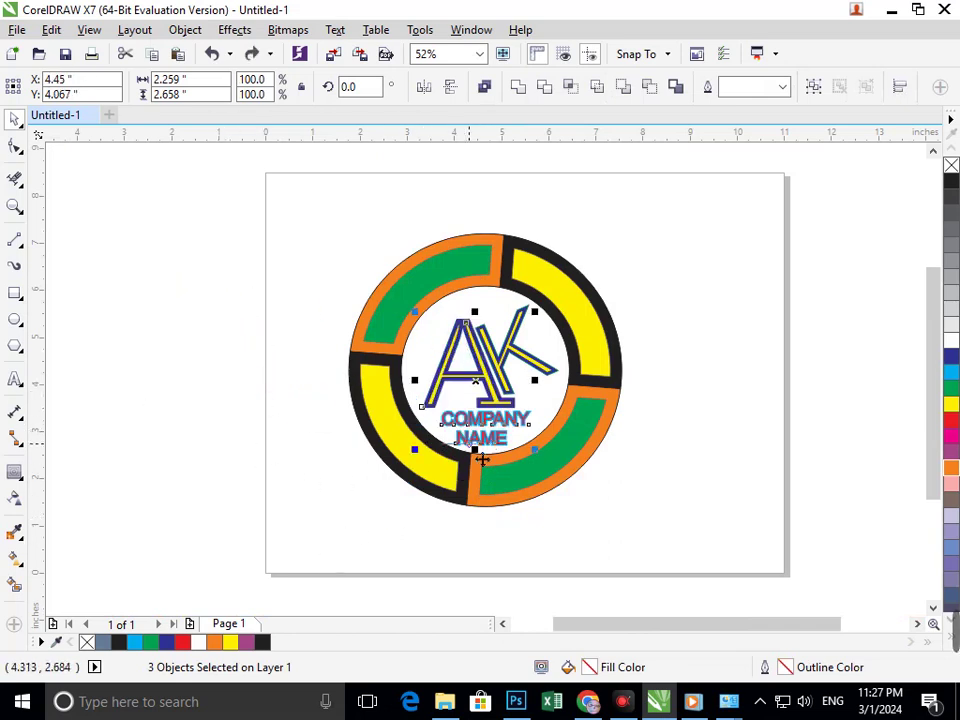
key(ctrl+shift+z)
key(ctrl+z)
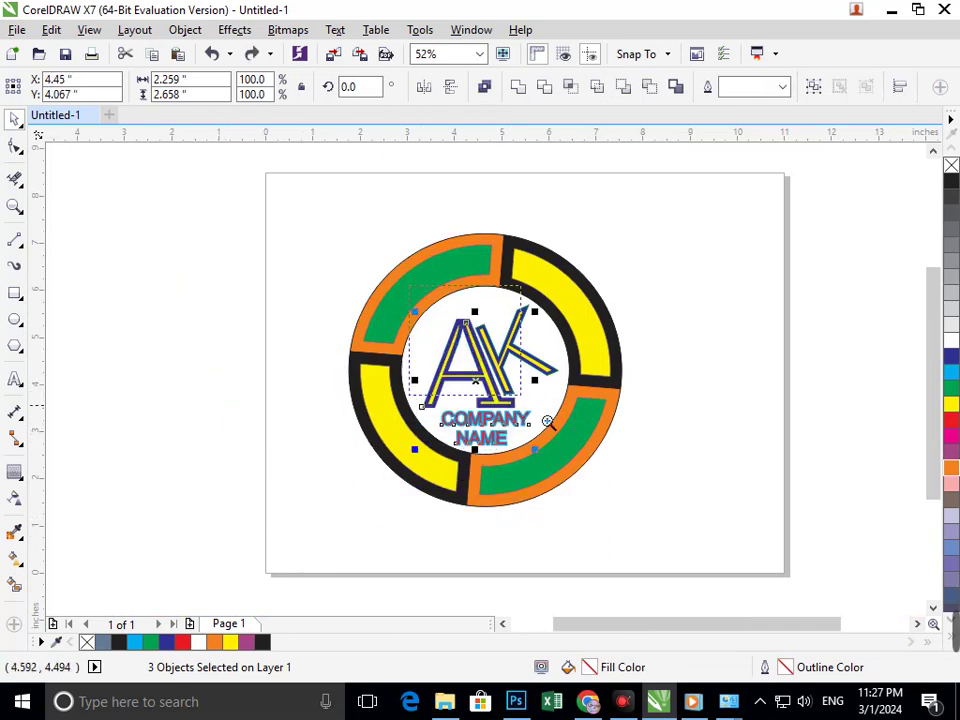
- Add the letter K's shapes to the selection and move the whole monogram with the company name off the page, left of it
drag(409, 286, 547, 420)
shift+click(612, 537)
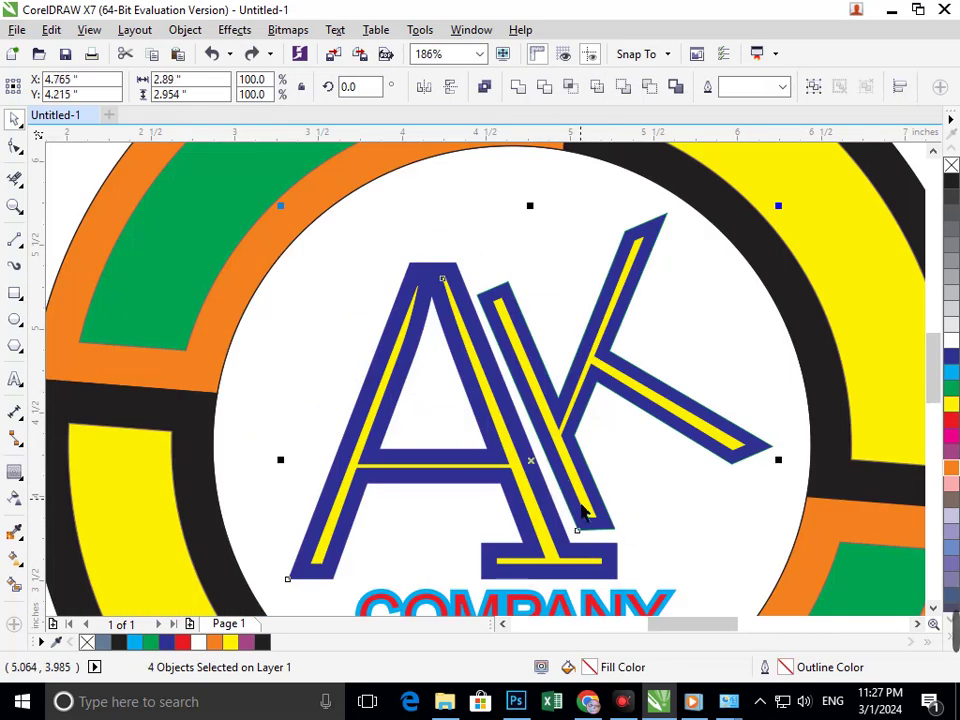
key(F3)
drag(506, 447, 174, 422)
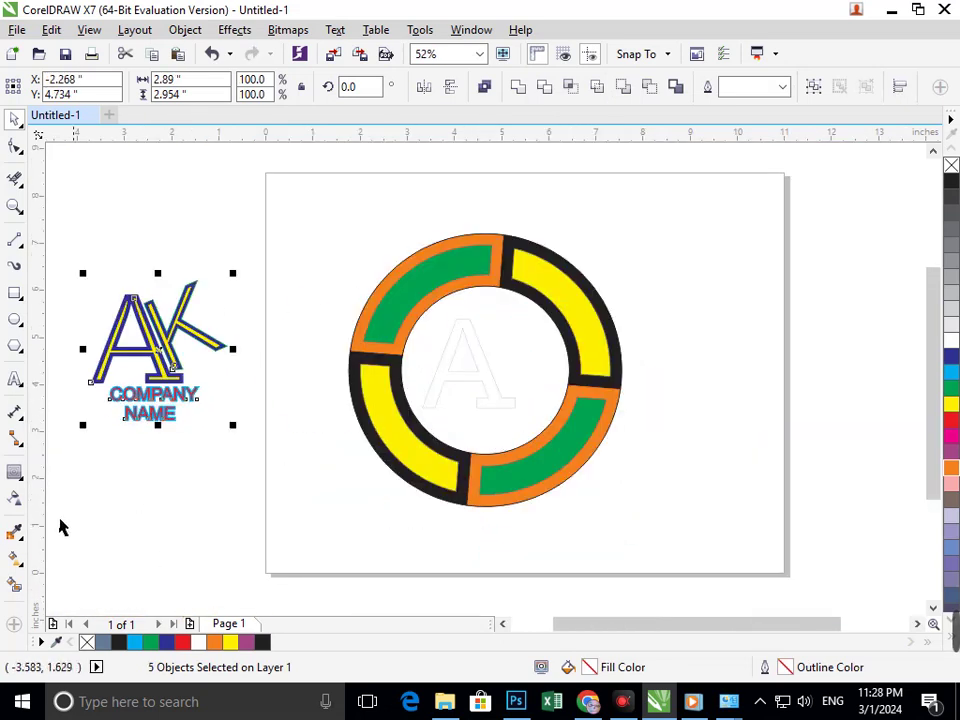
- Delete the leftover unfilled outlines inside the ring and fill the empty centre circle with blue-grey using Smart Fill
click(14, 120)
click(156, 174)
click(469, 430)
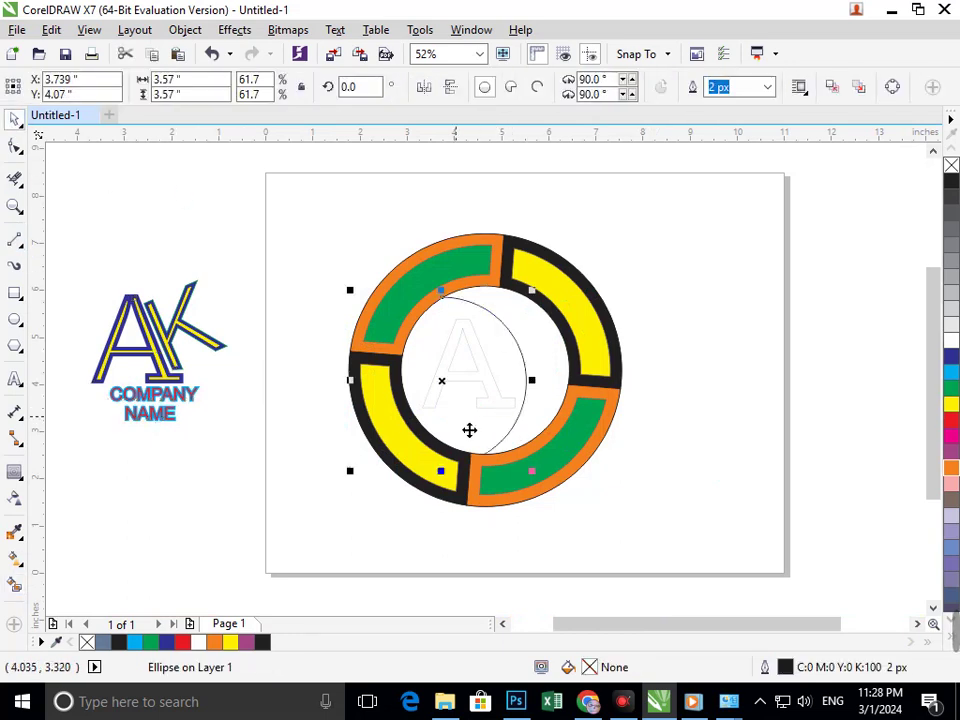
key(Delete)
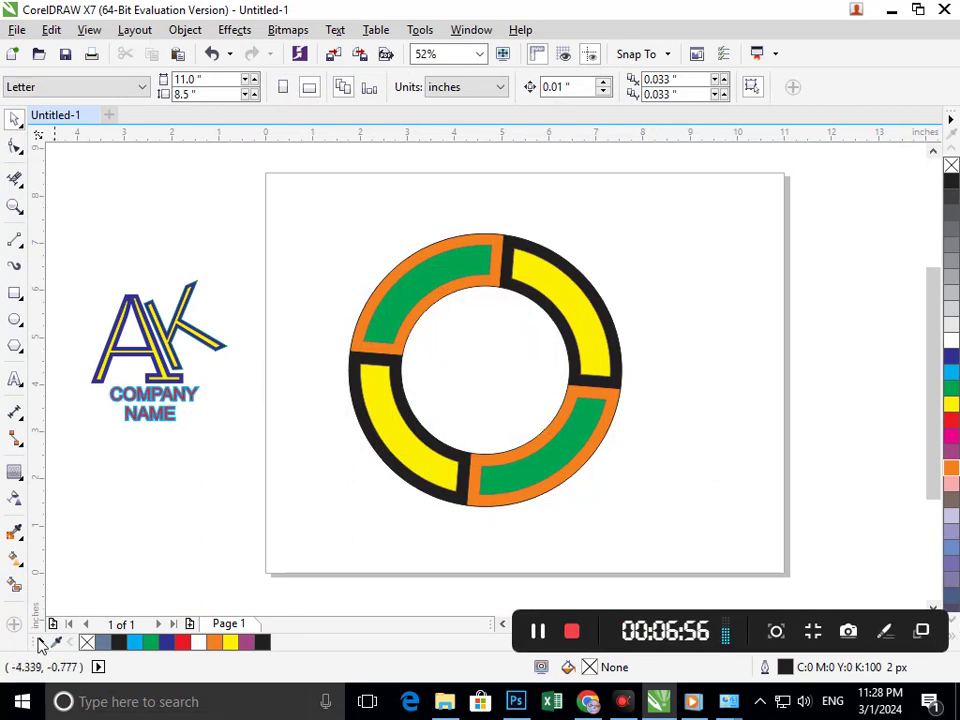
click(15, 585)
click(465, 418)
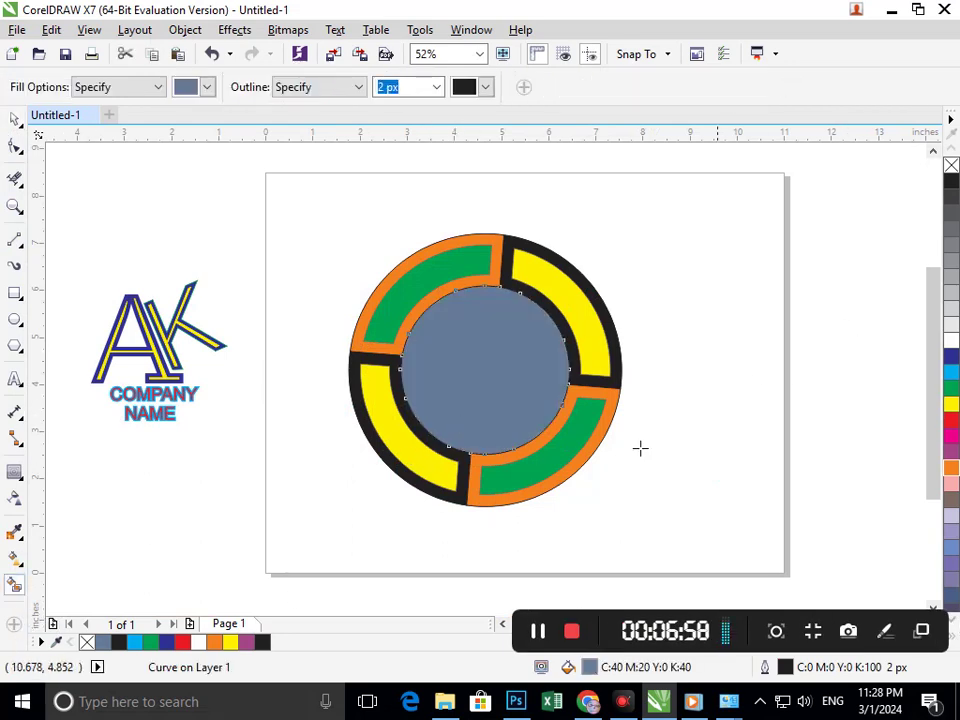
- Apply an elliptical fountain fill to the centre circle and extend its blue-grey end just beyond the ring's lower edge
click(18, 562)
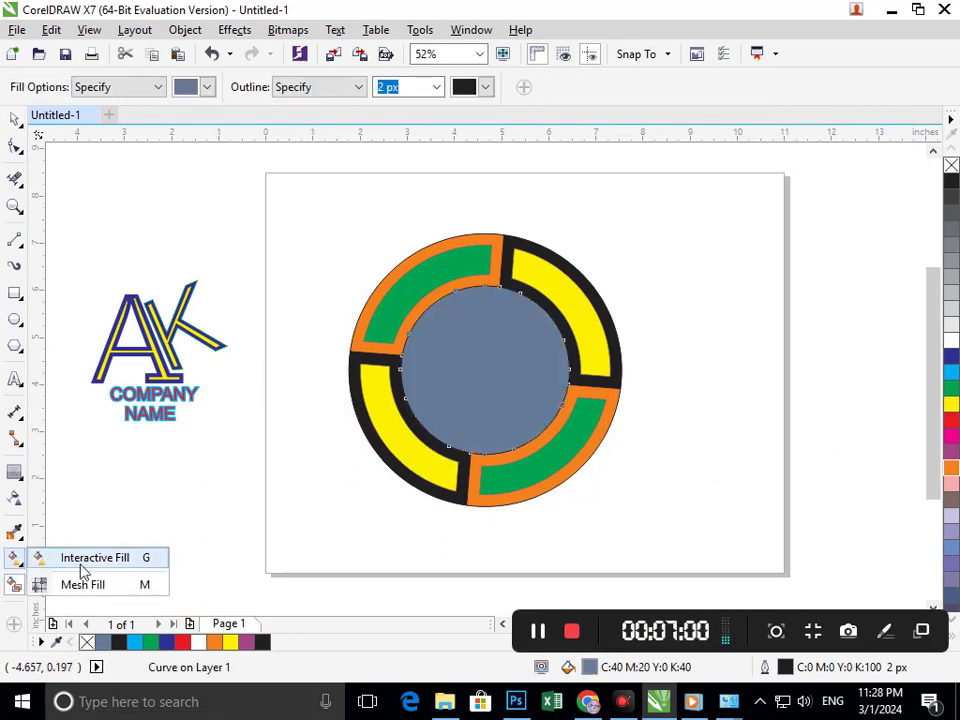
click(80, 556)
drag(485, 300, 500, 463)
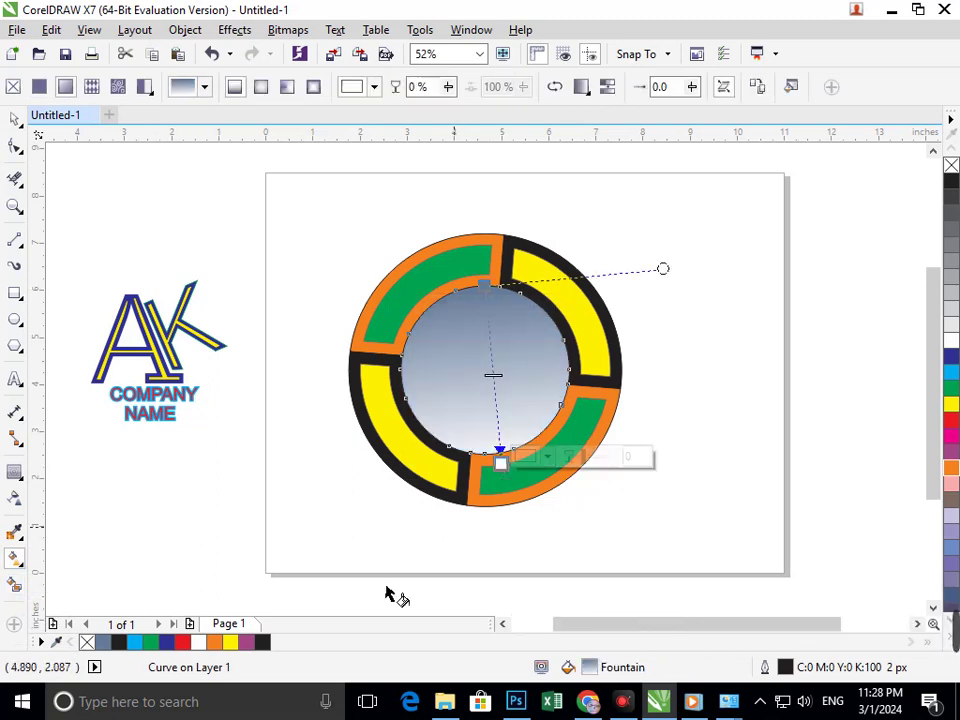
click(261, 87)
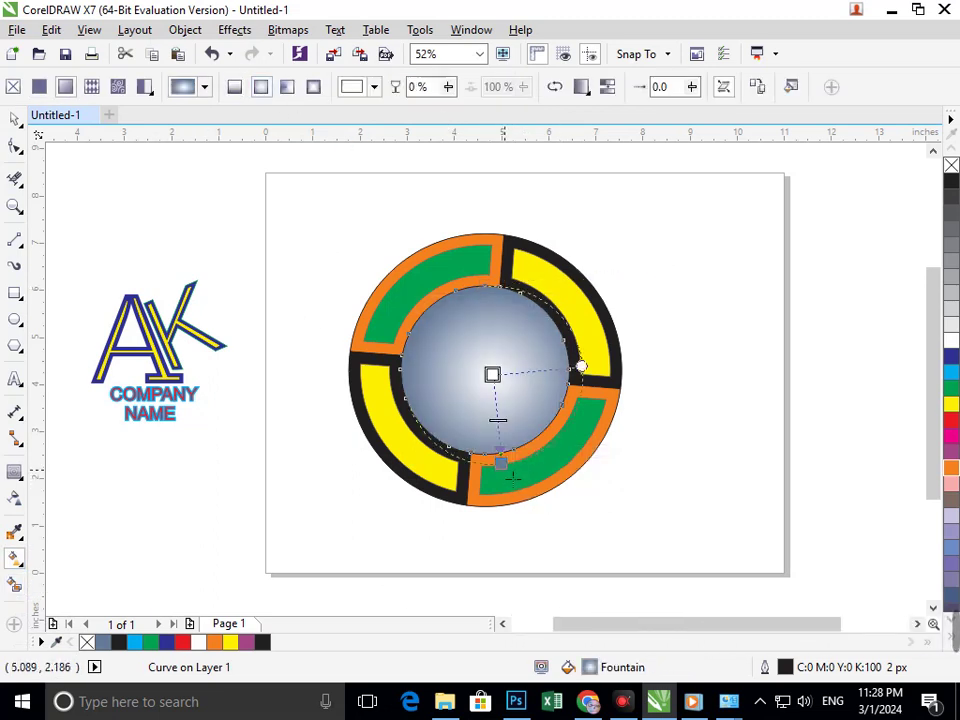
drag(501, 464, 492, 520)
- Set the centre colour of the circle's fountain fill to bright green #05FF33
click(518, 369)
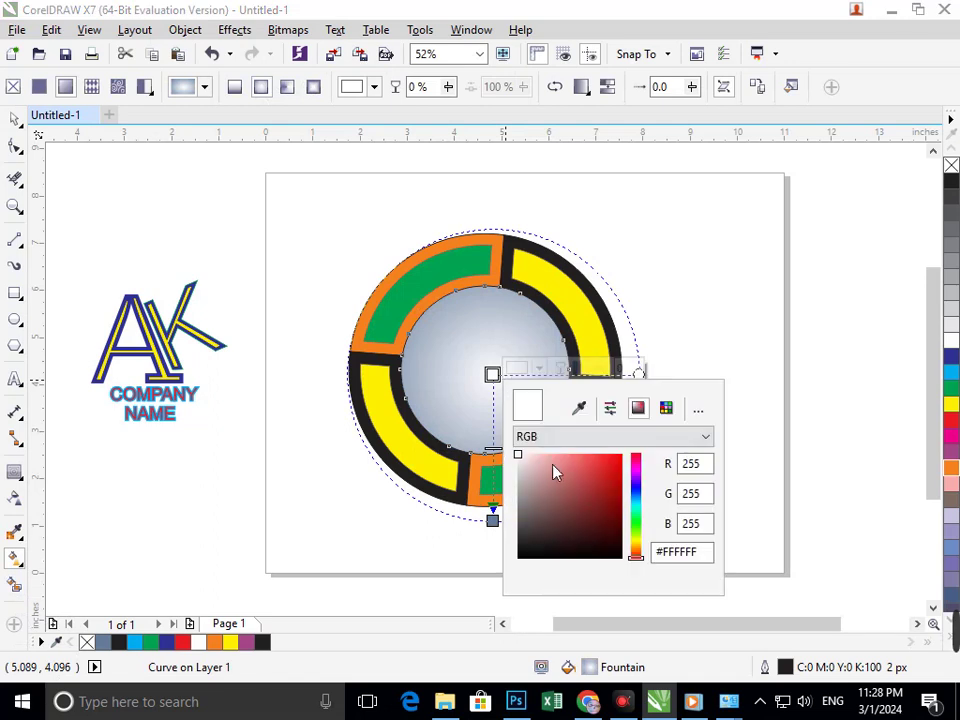
mouse_move(556, 472)
mouse_down()
mouse_move(587, 506)
mouse_move(613, 456)
mouse_move(585, 559)
mouse_move(566, 510)
mouse_move(584, 472)
mouse_move(604, 460)
mouse_move(586, 463)
mouse_move(605, 447)
mouse_move(620, 454)
mouse_up()
click(636, 520)
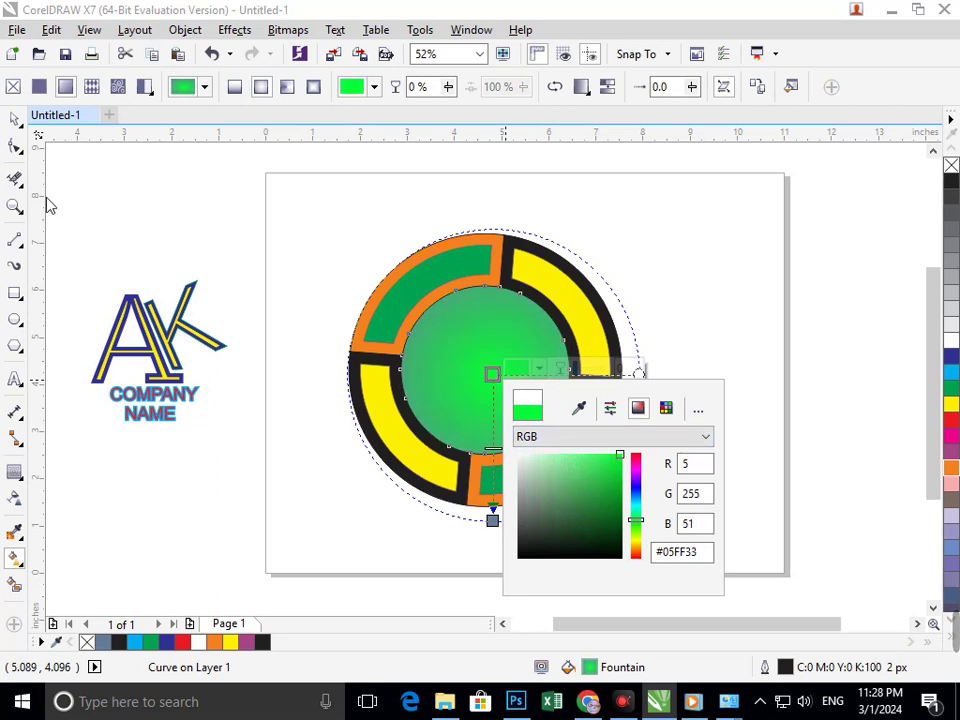
click(16, 124)
click(89, 254)
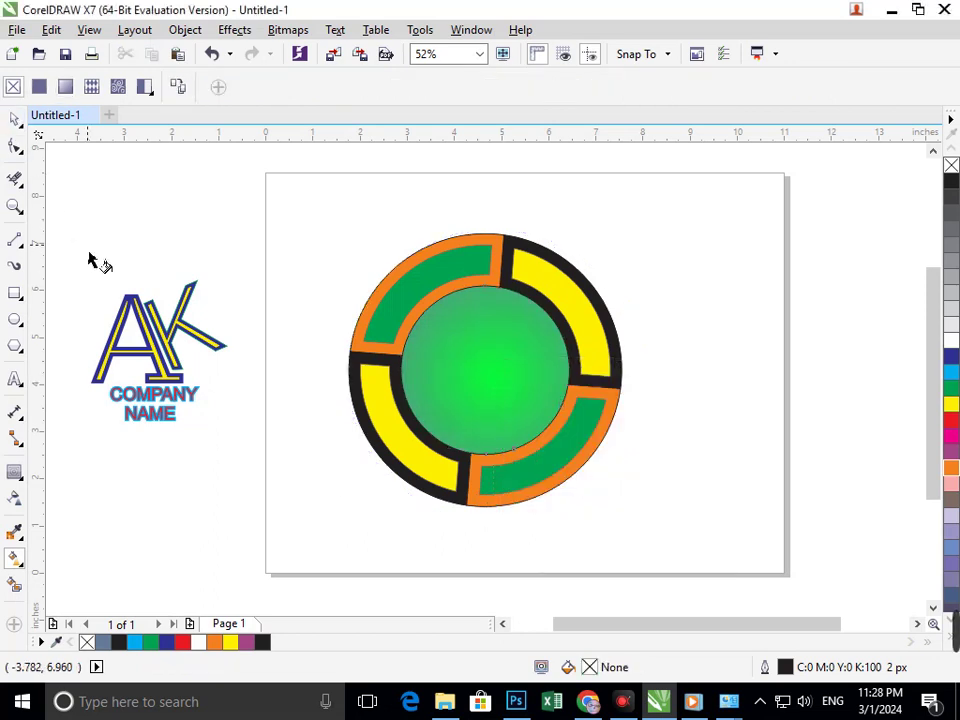
- Move the AK monogram and company name back into the circle in front of its fill, and let the Smadav-flagged program keep running
drag(64, 294, 238, 473)
drag(171, 426, 489, 449)
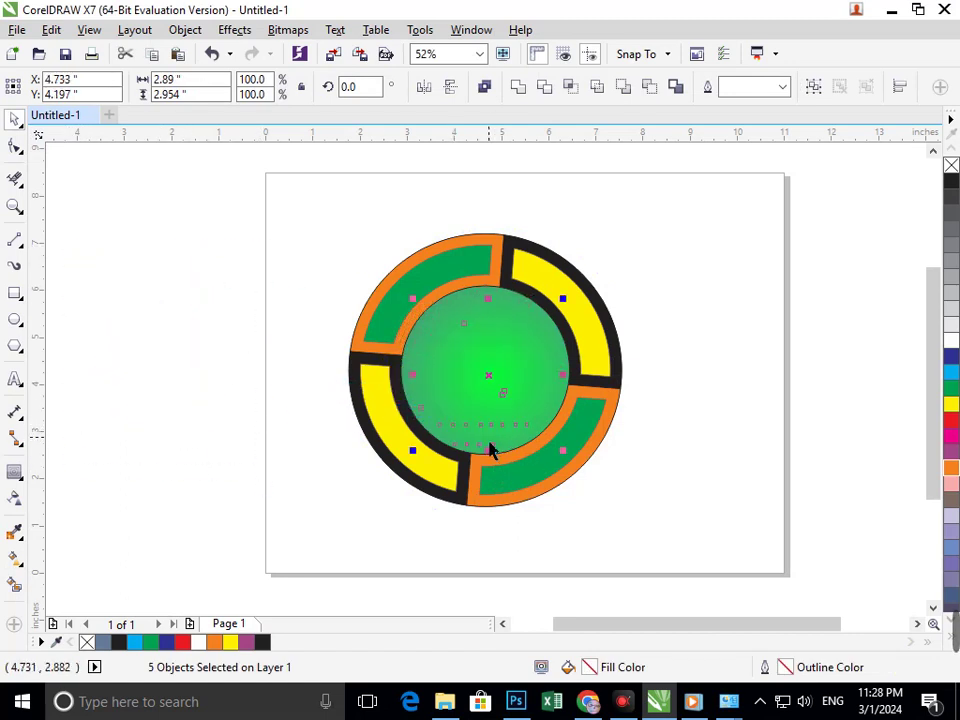
key(shift+Page_Up)
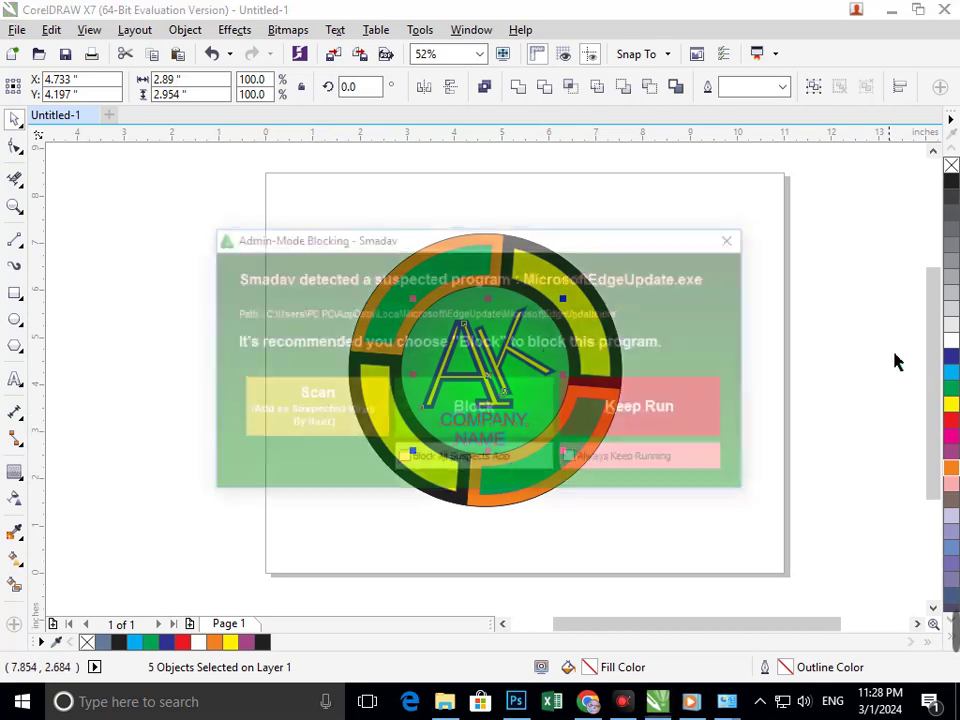
click(714, 422)
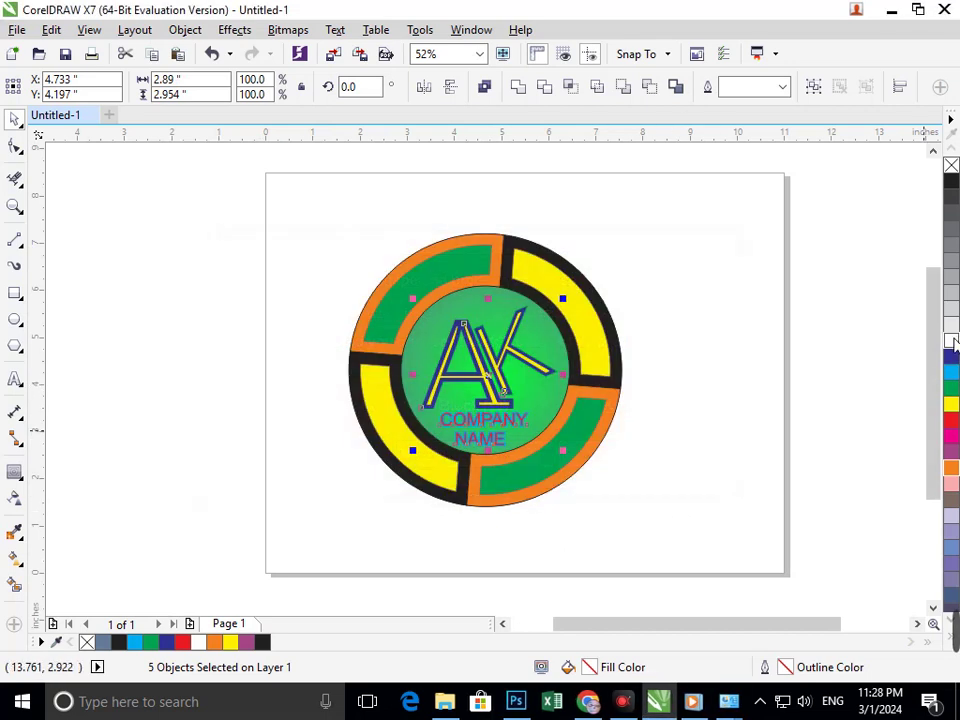
- Give the AK monogram and the company name a white fill and a white outline
click(951, 341)
right_click(951, 341)
click(588, 521)
- Delete one of the letter A's two overlapping shapes and move the remaining A slightly up and to the left
key(F2)
drag(342, 278, 560, 465)
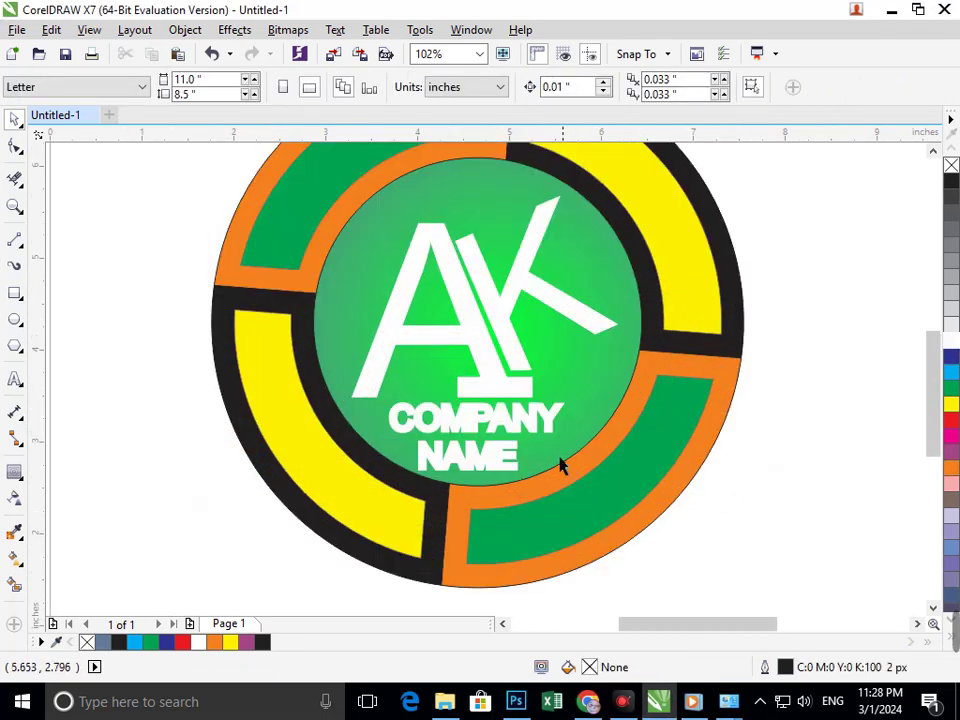
click(478, 383)
drag(480, 398, 322, 383)
key(Delete)
drag(496, 396, 482, 386)
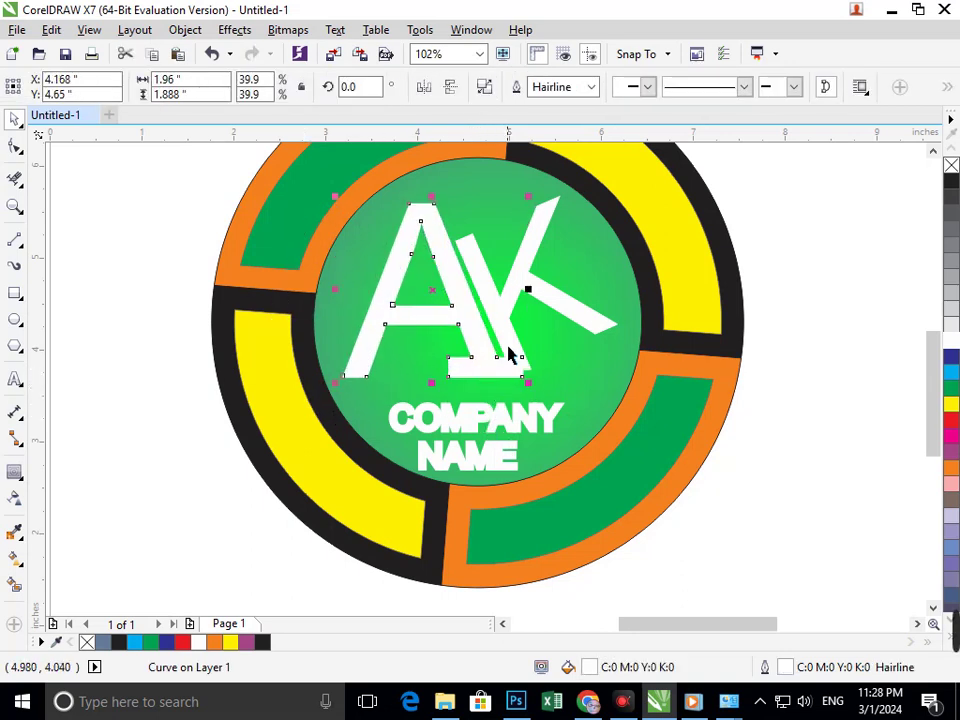
- Delete one of the letter K's two overlapping shapes and move the remaining K slightly up beside the A
mouse_move(509, 344)
mouse_down()
mouse_move(498, 317)
mouse_move(518, 345)
mouse_move(510, 323)
mouse_move(527, 336)
mouse_up()
key(Delete)
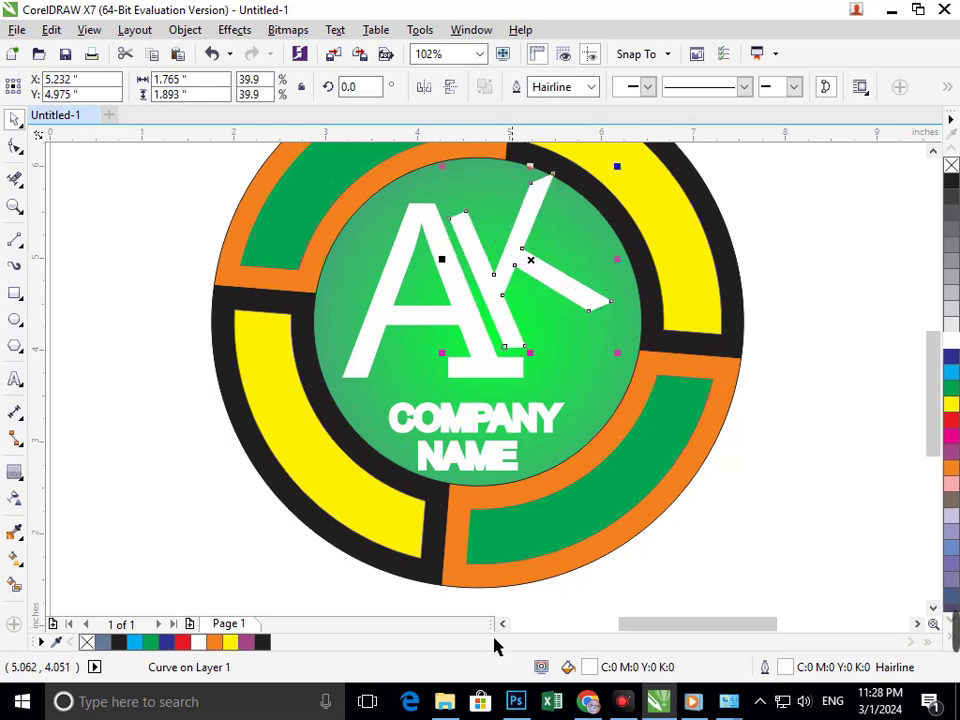
scroll(493, 420, down, 1)
click(652, 547)
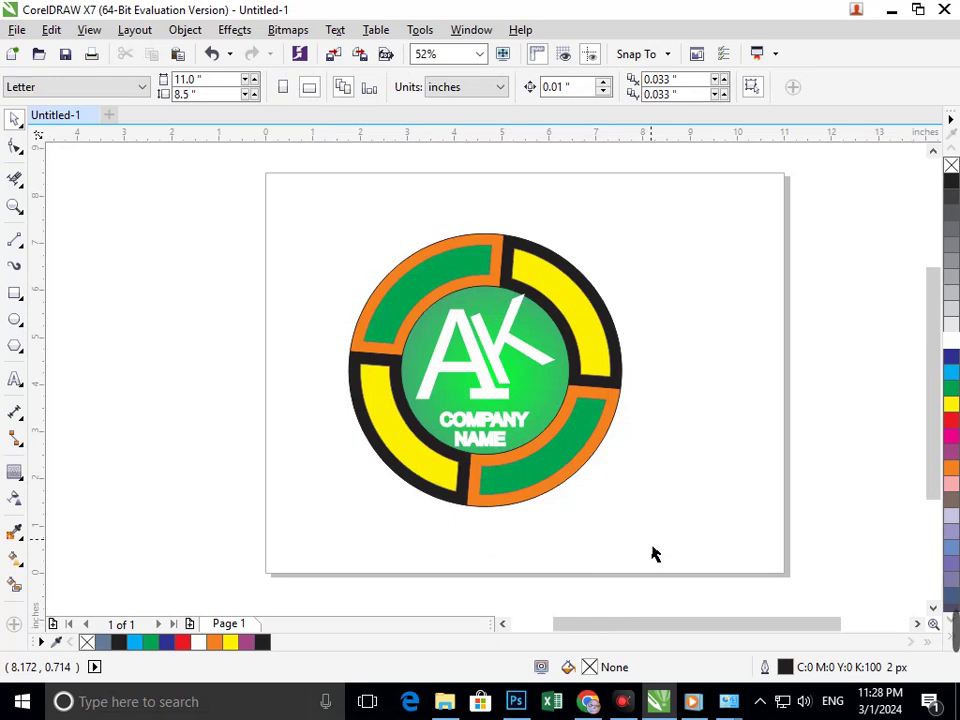
- Fill the COMPANY NAME text and the letters A and K with dark blue, keeping their white outlines
click(499, 450)
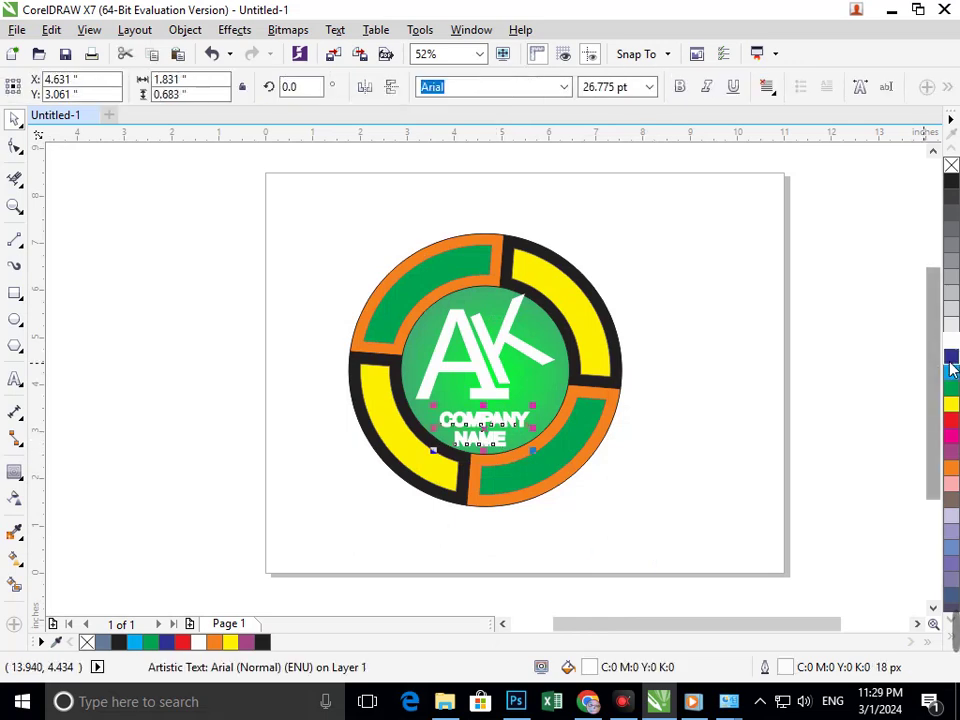
click(950, 357)
click(696, 500)
click(506, 389)
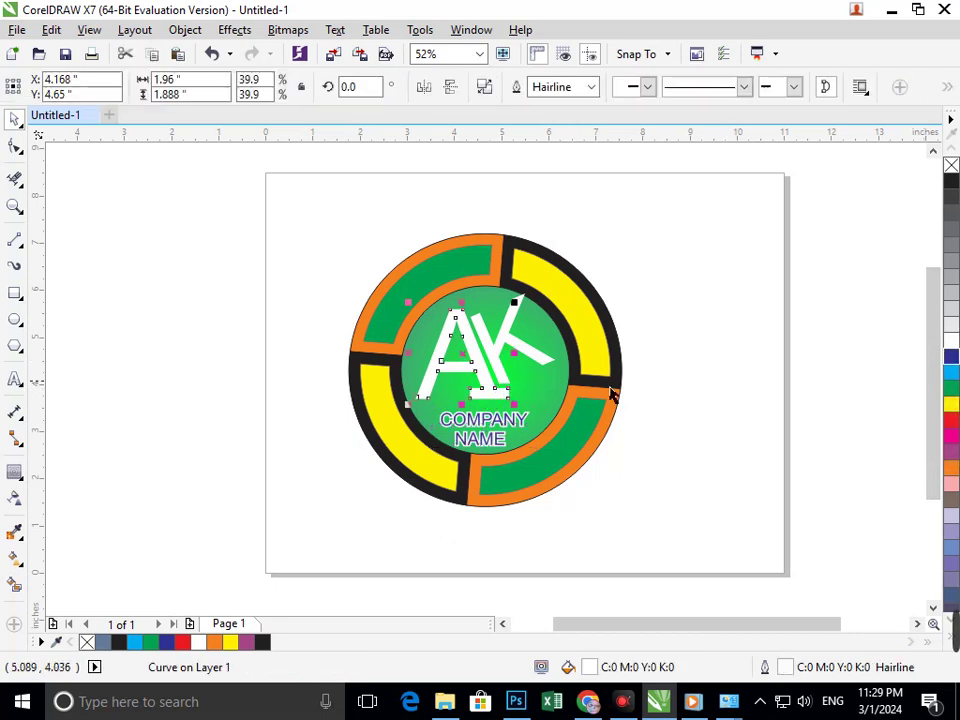
click(950, 357)
click(800, 500)
click(525, 340)
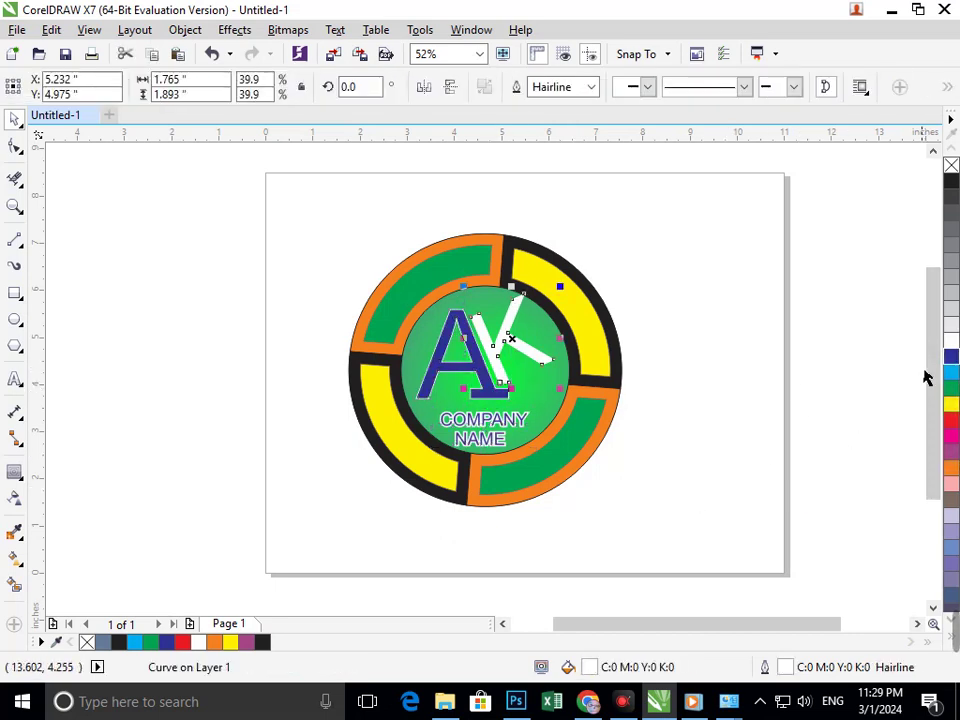
click(950, 357)
click(688, 535)
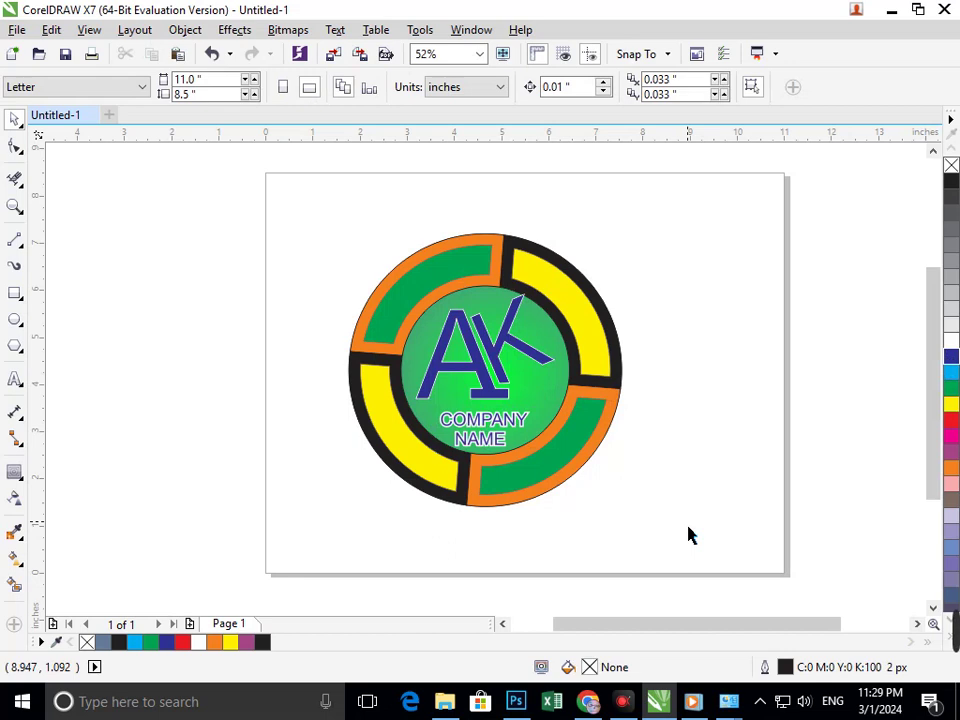
- Replace the centre circle's gradient with a solid purple fill, C:20 M:80 Y:0 K:20
click(558, 388)
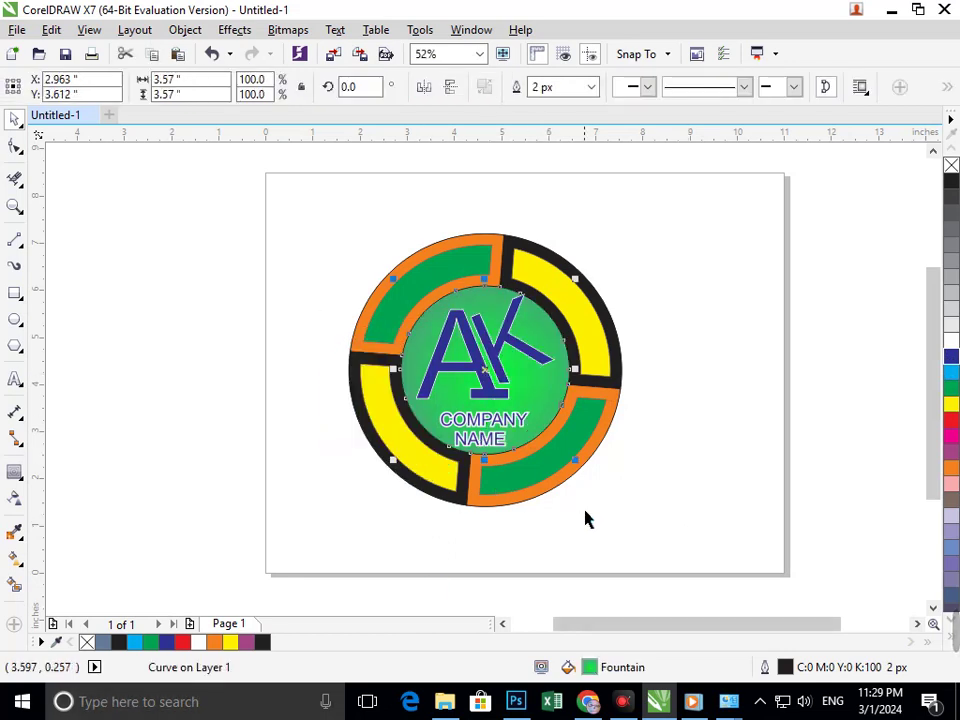
click(951, 452)
click(632, 540)
scroll(400, 320, down, 1)
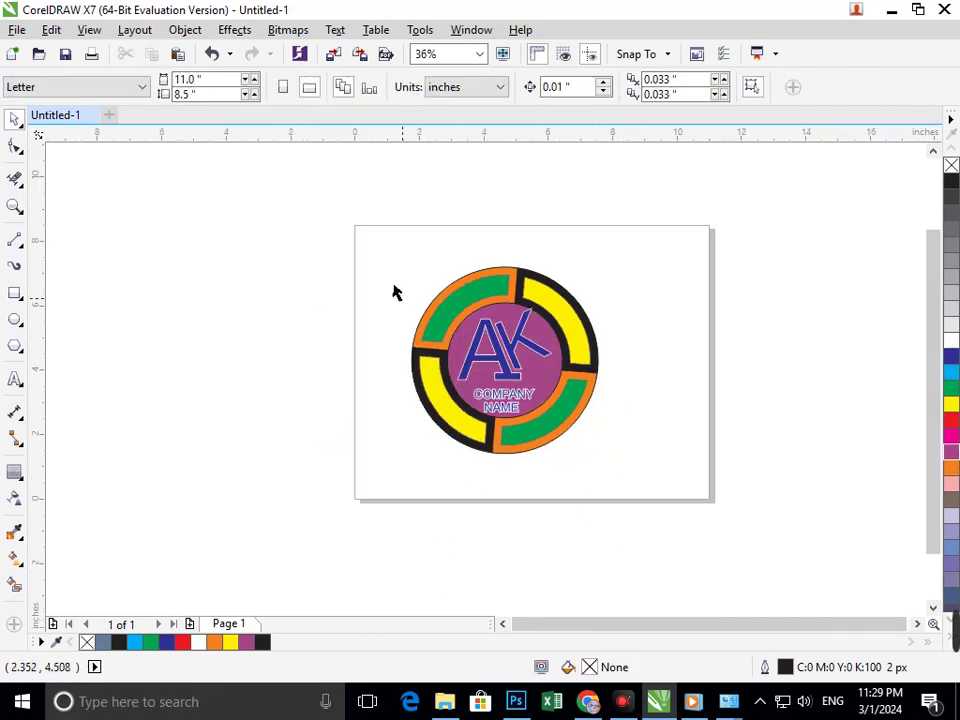
scroll(609, 471, up, 2)
click(536, 454)
drag(536, 454, 523, 482)
key(Up)
key(Up)
key(Up)
key(Up)
key(Right)
key(Right)
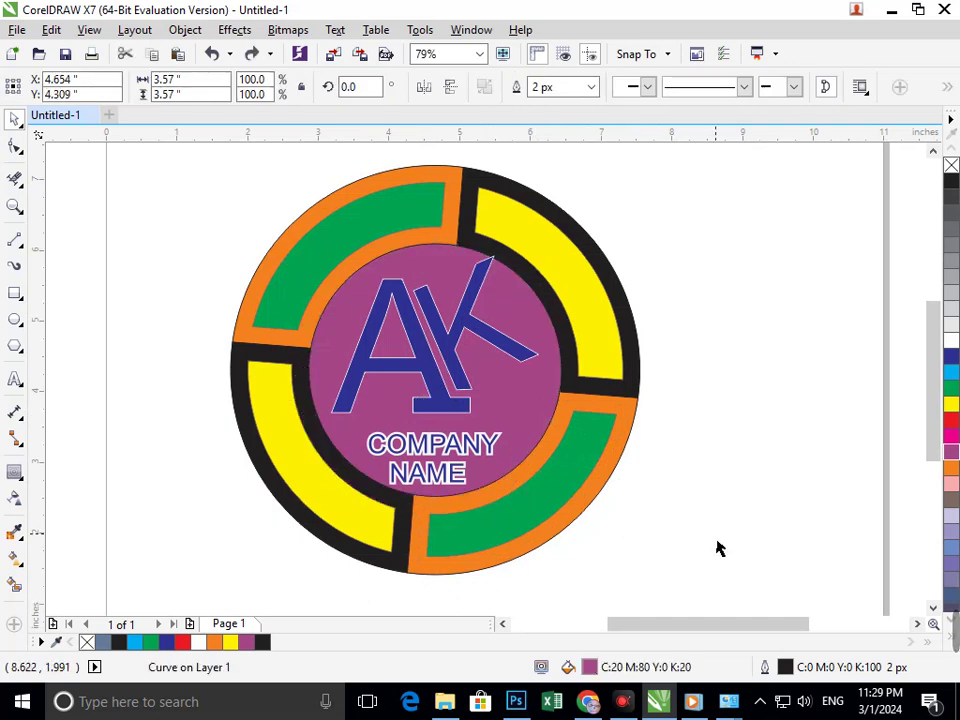
click(731, 544)
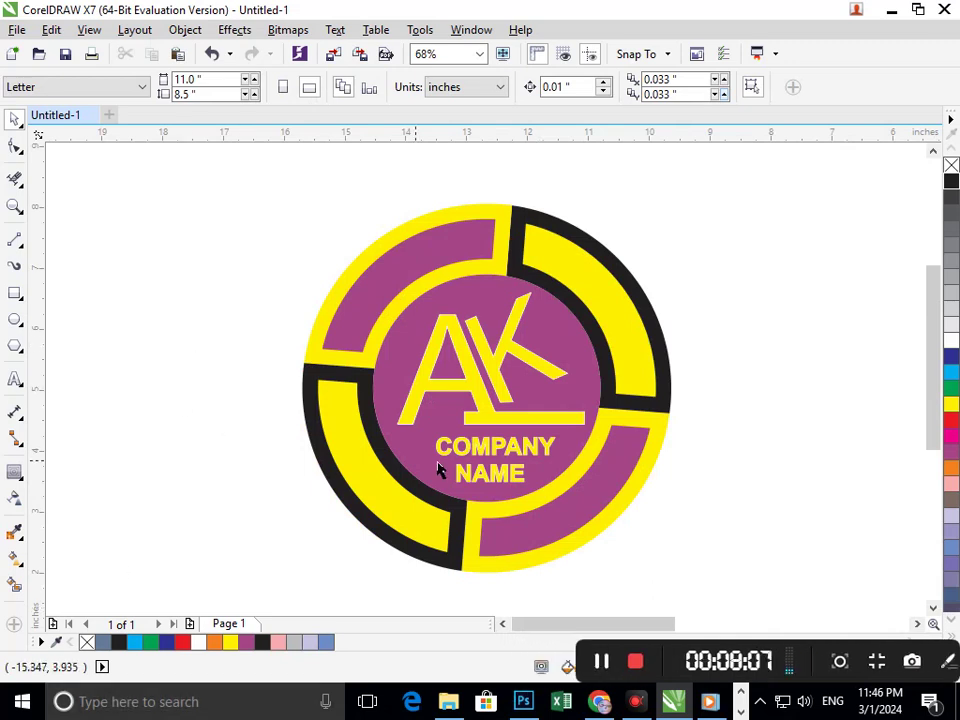
- Fill the letters K and A inside the grouped yellow and purple logo with black
click(396, 407)
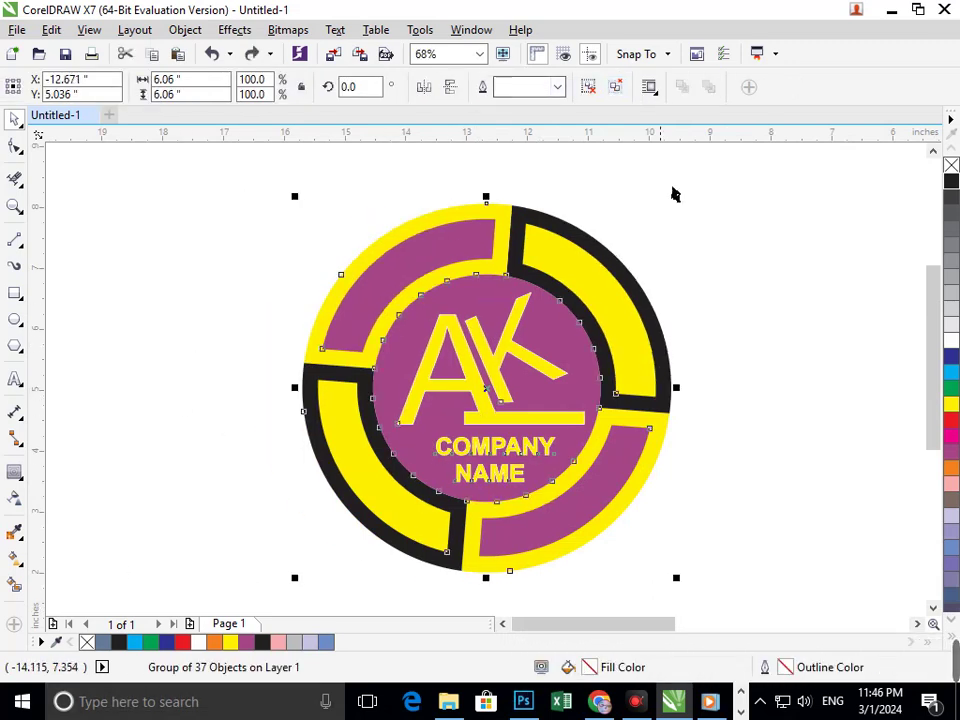
click(673, 193)
ctrl+click(493, 386)
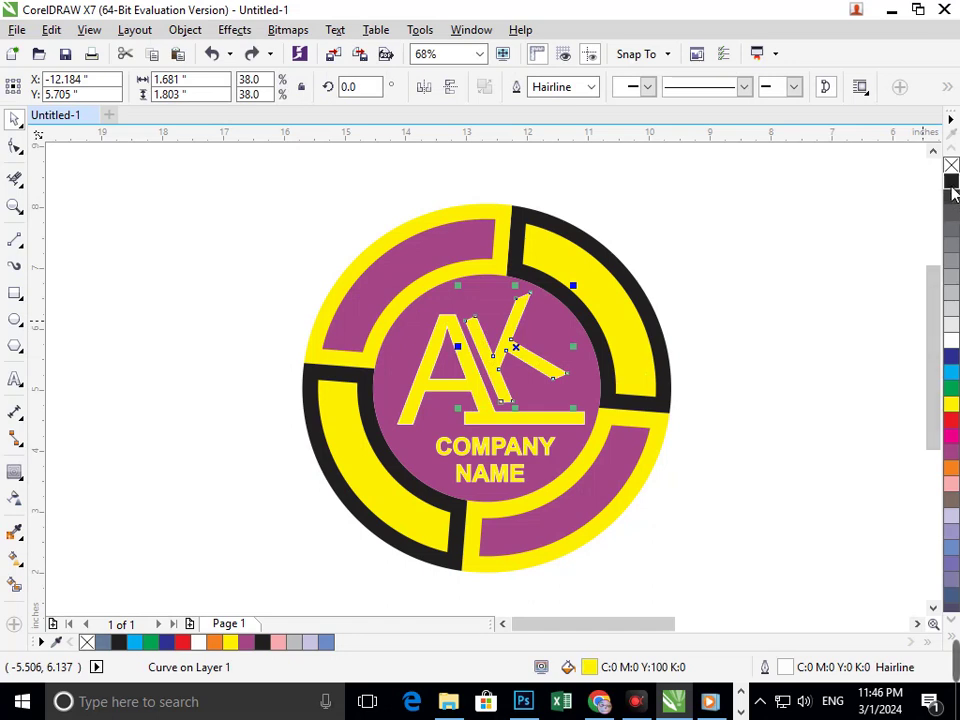
click(951, 184)
click(859, 356)
ctrl+click(508, 414)
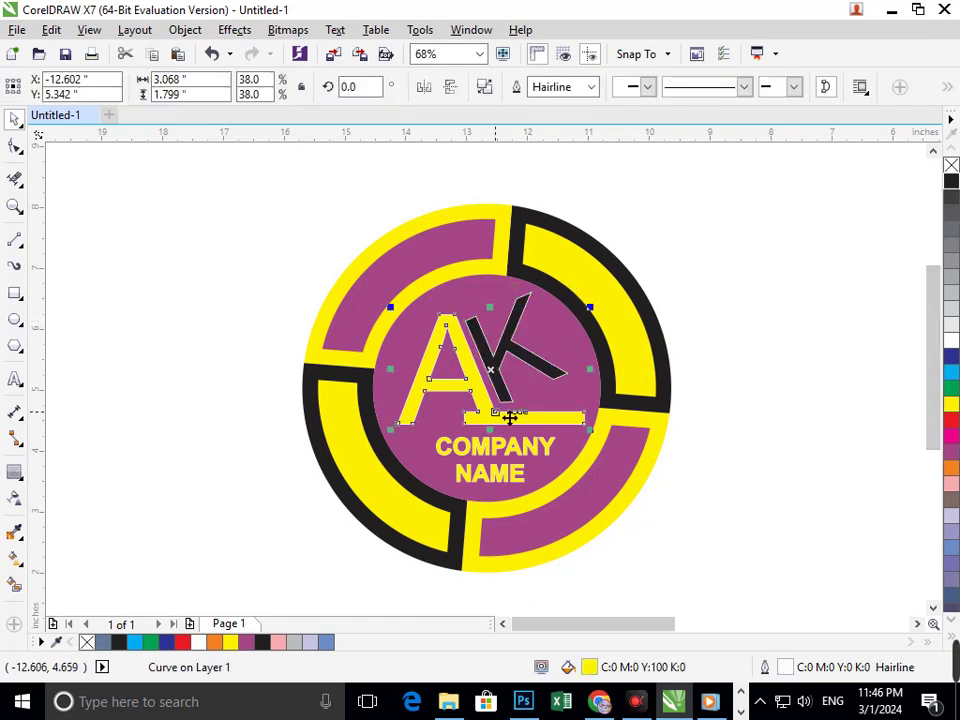
click(951, 186)
key(Escape)
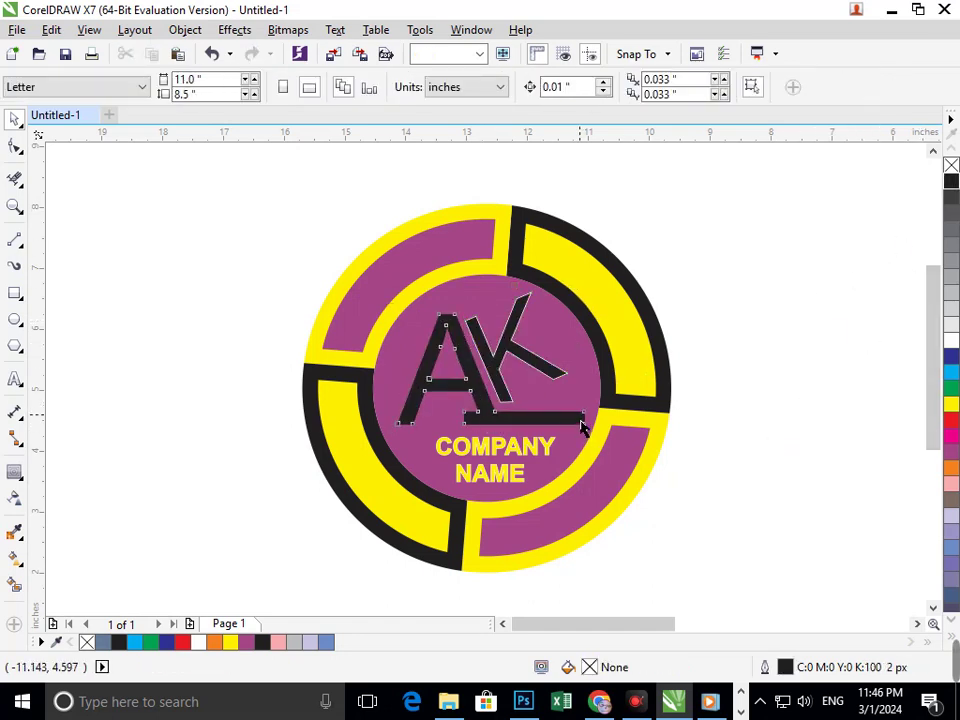
- Fill the letter A inside the grouped logo with white
ctrl+click(581, 422)
click(951, 340)
key(Escape)
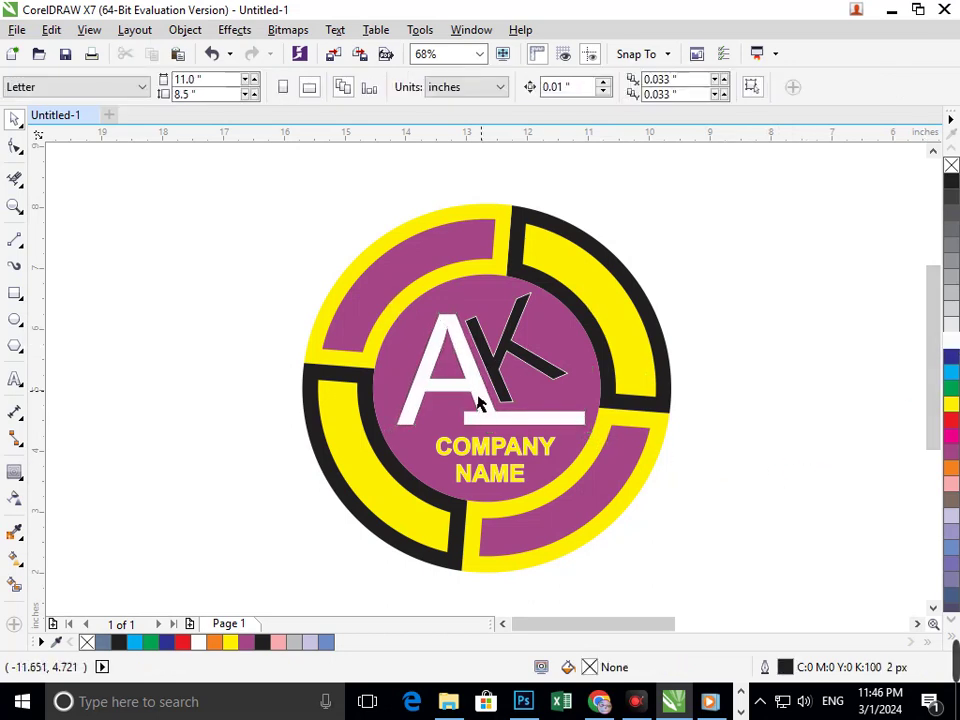
- Try filling the letter K with yellow, and undo the fill
ctrl+click(513, 344)
click(951, 405)
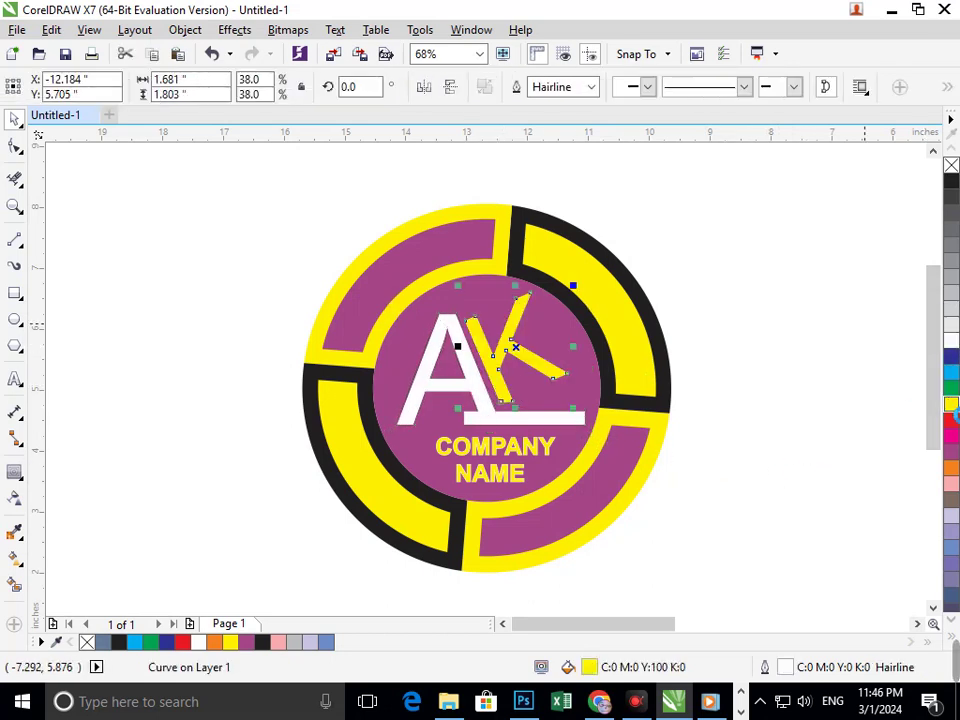
click(797, 489)
key(Tab)
key(ctrl+z)
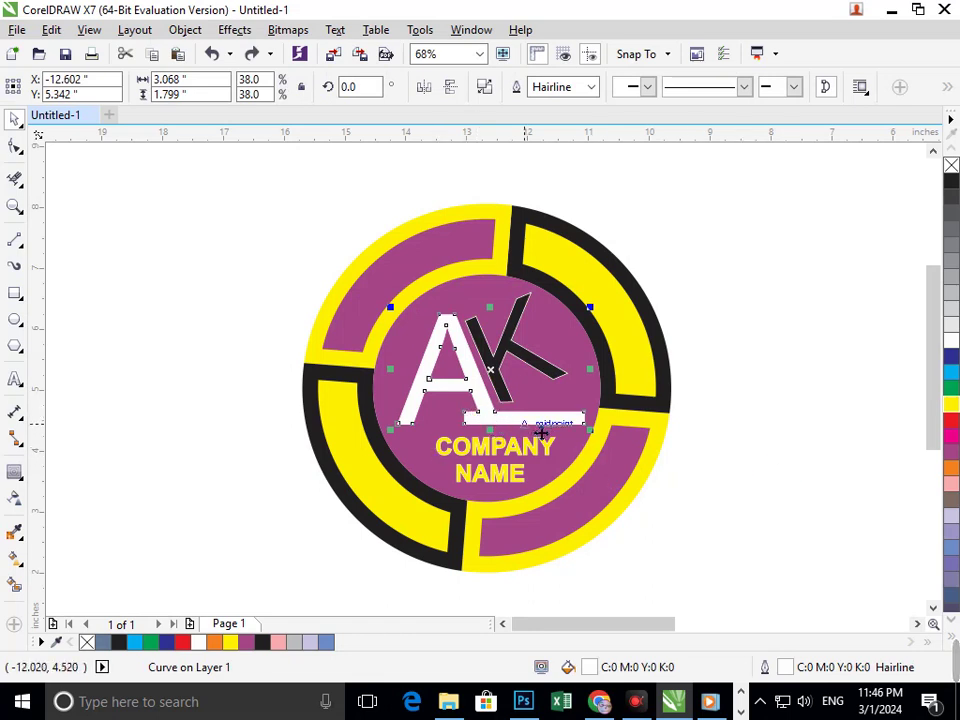
click(879, 437)
drag(548, 418, 417, 414)
key(ctrl+z)
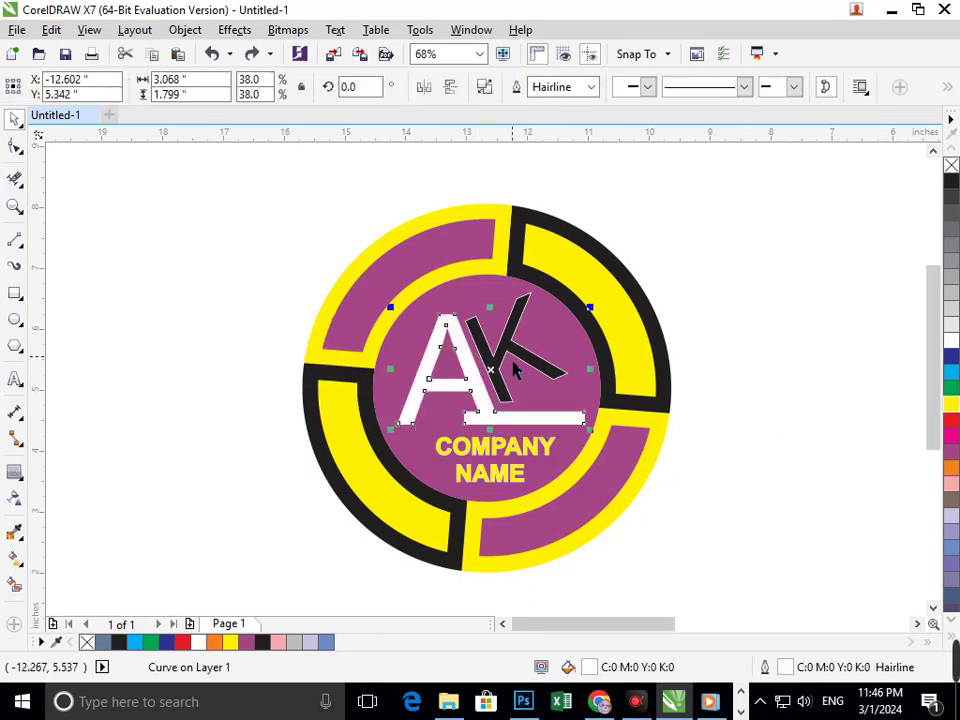
- Fill the letters A and K of the grouped logo together with dark blue, C:100 M:100 Y:0 K:0
shift+click(519, 363)
click(951, 356)
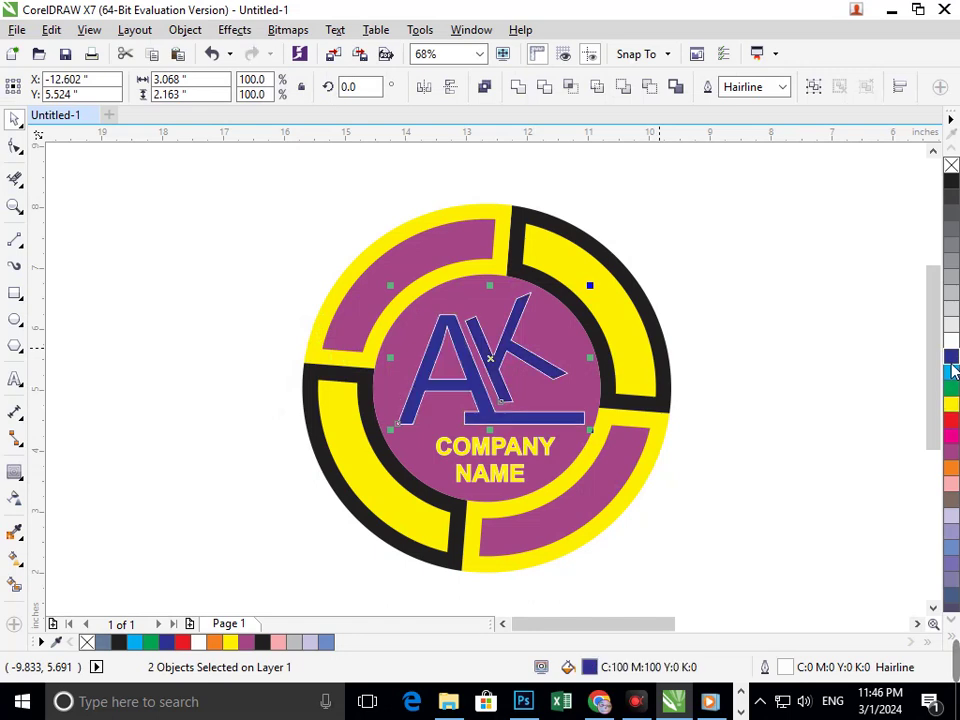
- Fill the letters A and K with green, C:100 M:0 Y:100 K:0, and give them a white outline
right_click(951, 356)
click(951, 390)
right_click(951, 390)
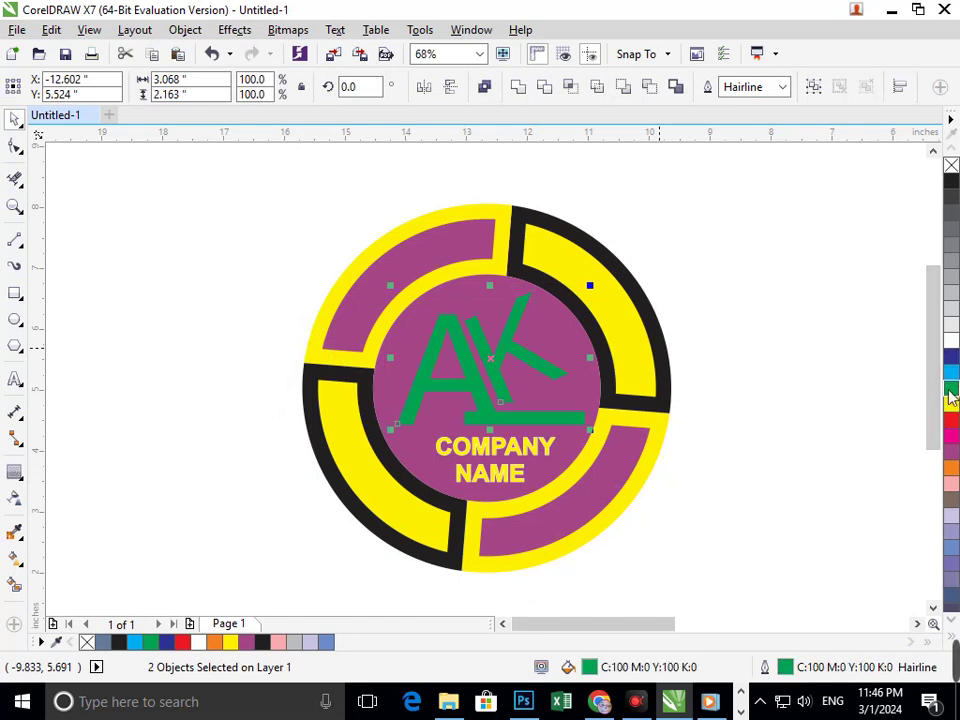
right_click(953, 346)
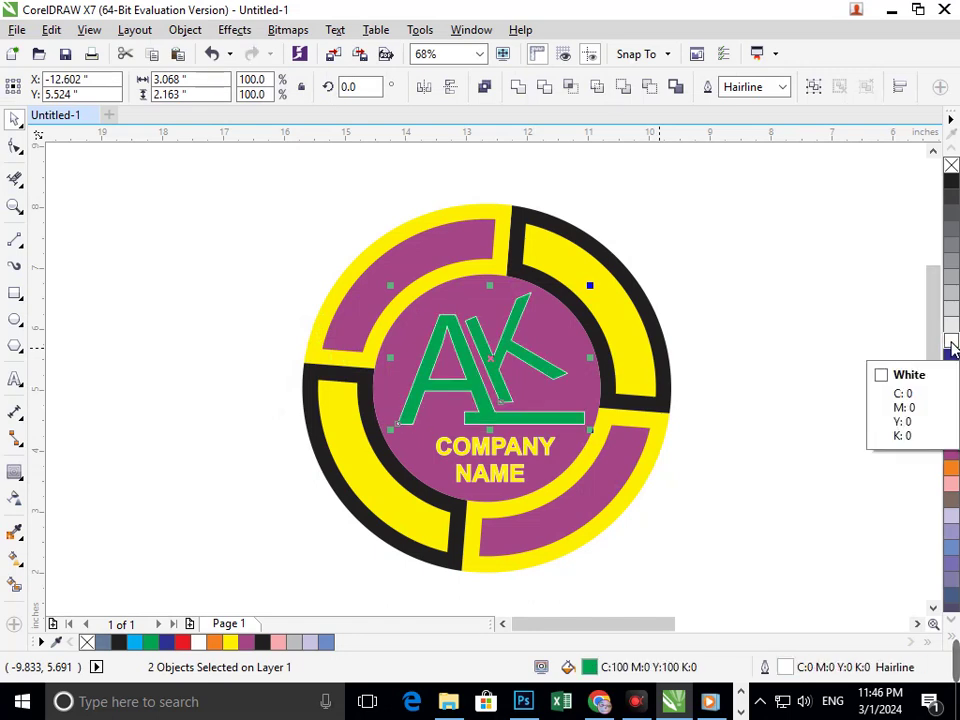
- Set the outline of the letters A and K to 10 px wide, behind the fill and scaling with the object
key(F12)
click(357, 226)
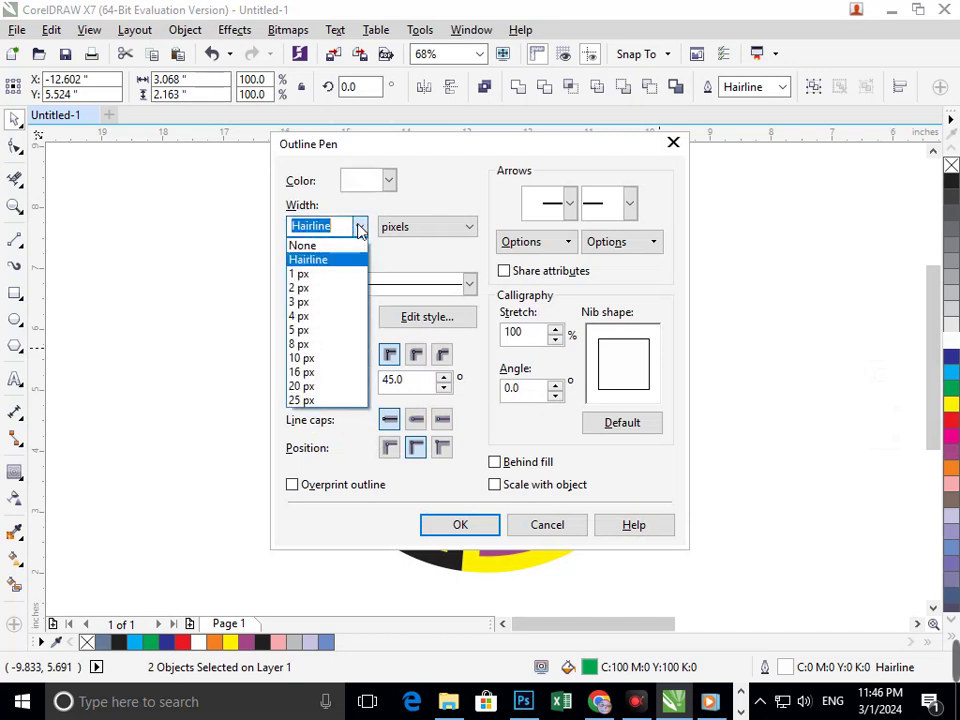
click(318, 357)
click(516, 462)
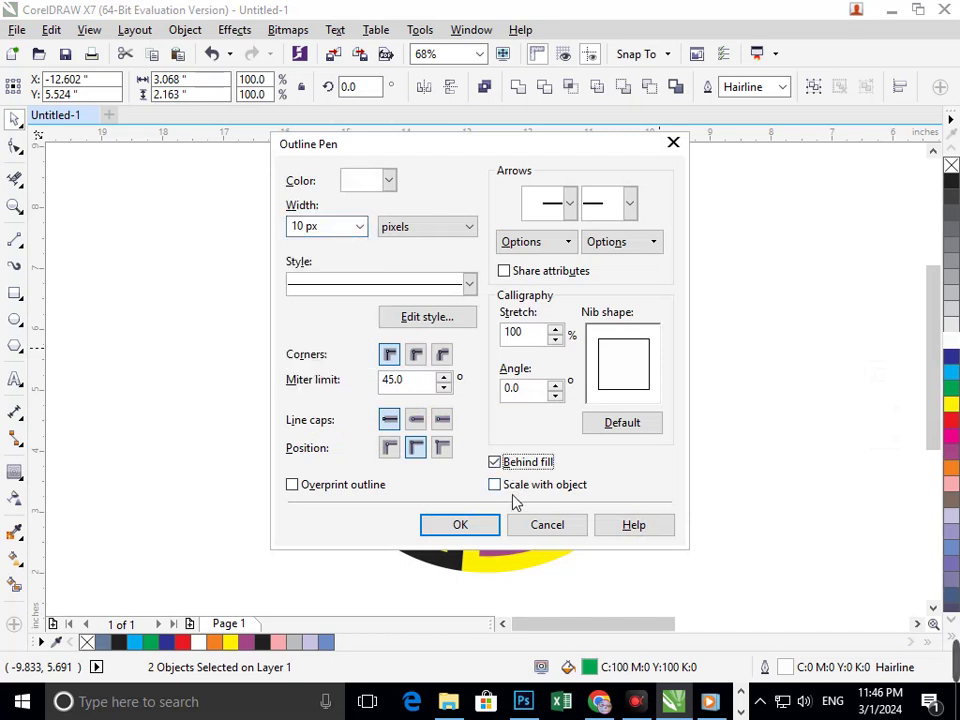
click(512, 485)
click(488, 525)
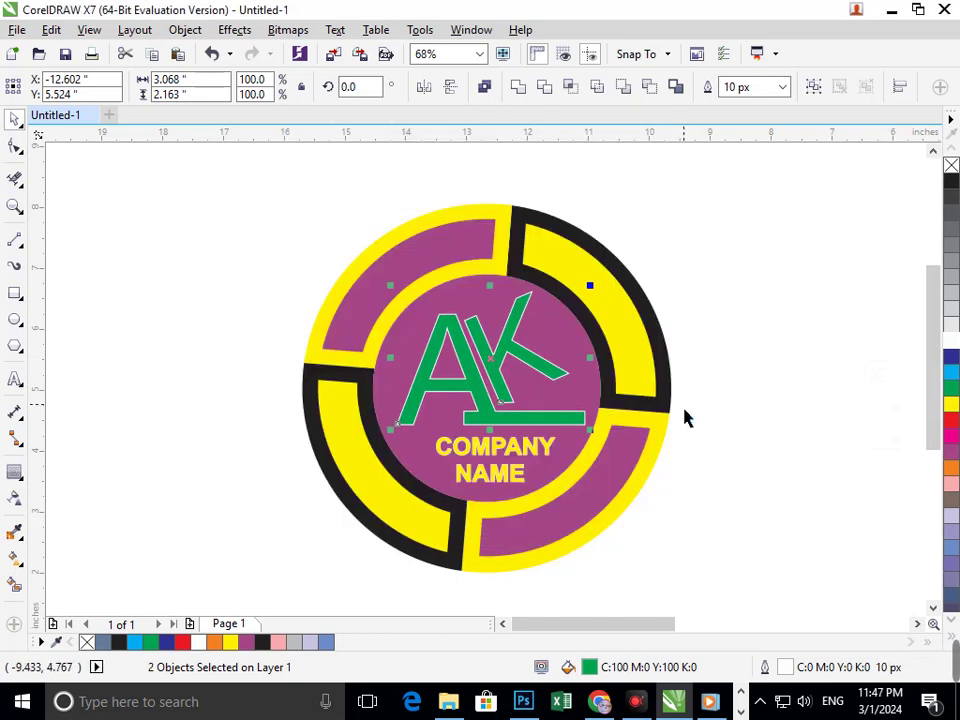
- Widen the white outline of the letters A and K to 25 px
key(F12)
click(360, 227)
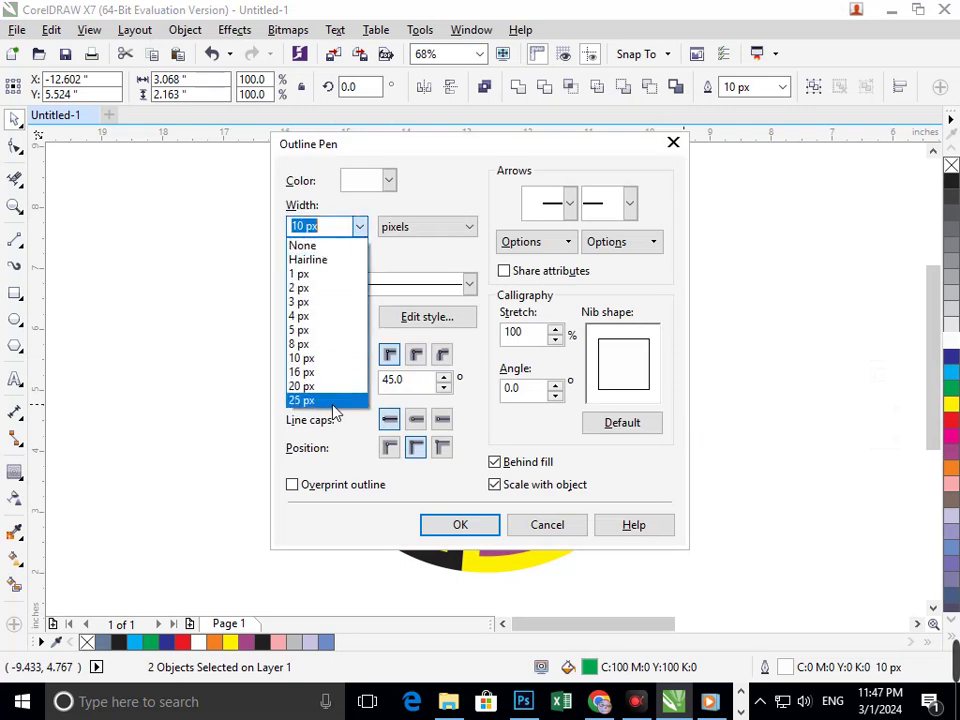
click(300, 398)
click(458, 524)
click(722, 514)
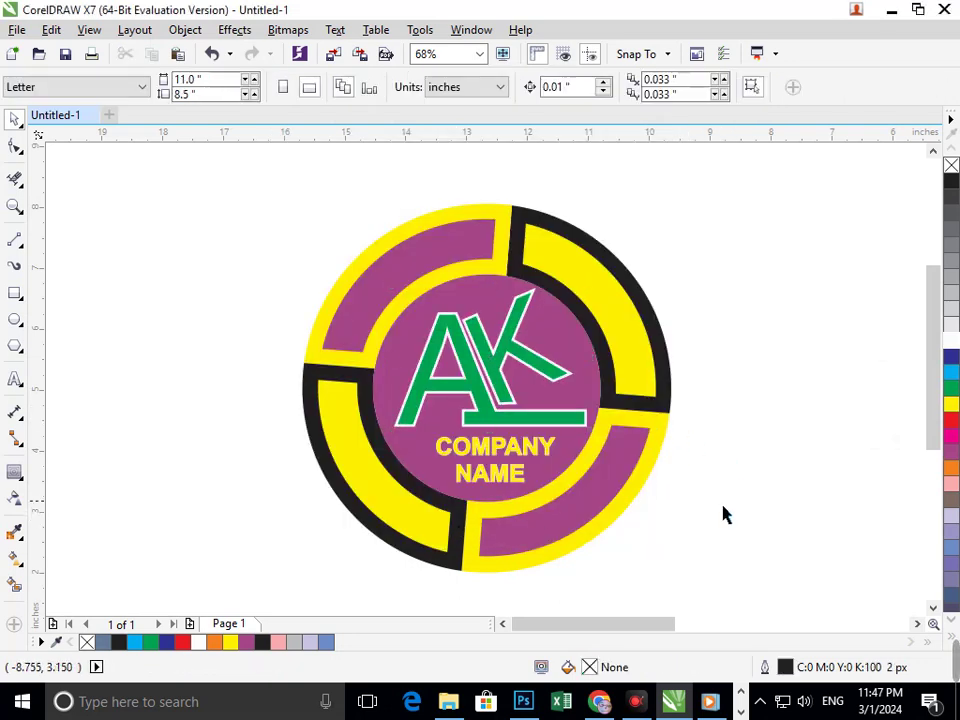
- Select the letters A and K together and set their outline width to 100 px
click(508, 396)
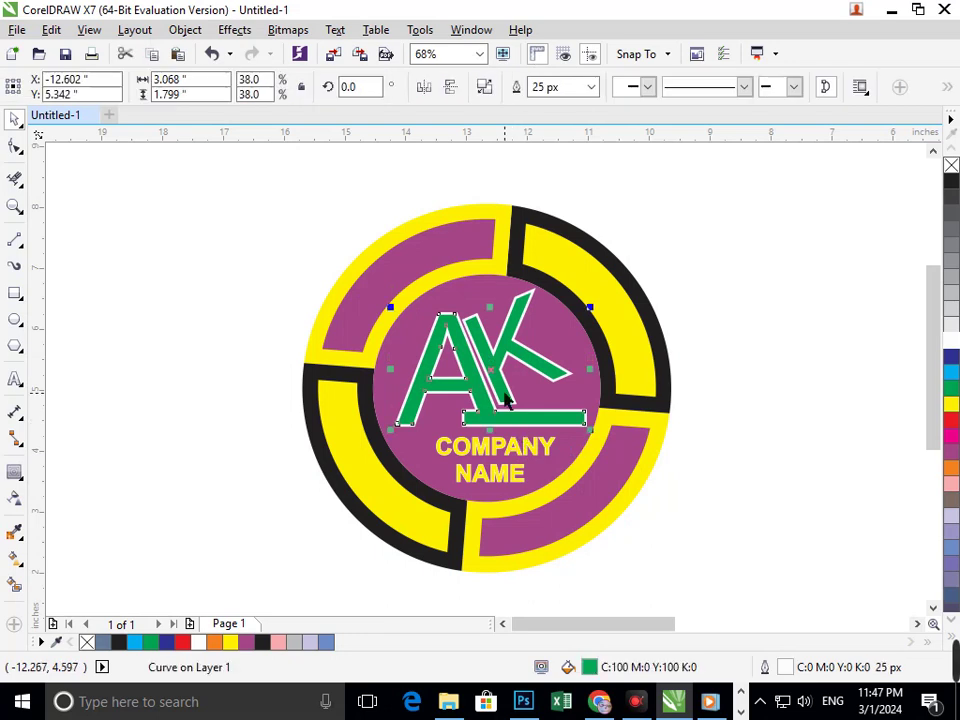
shift+click(514, 392)
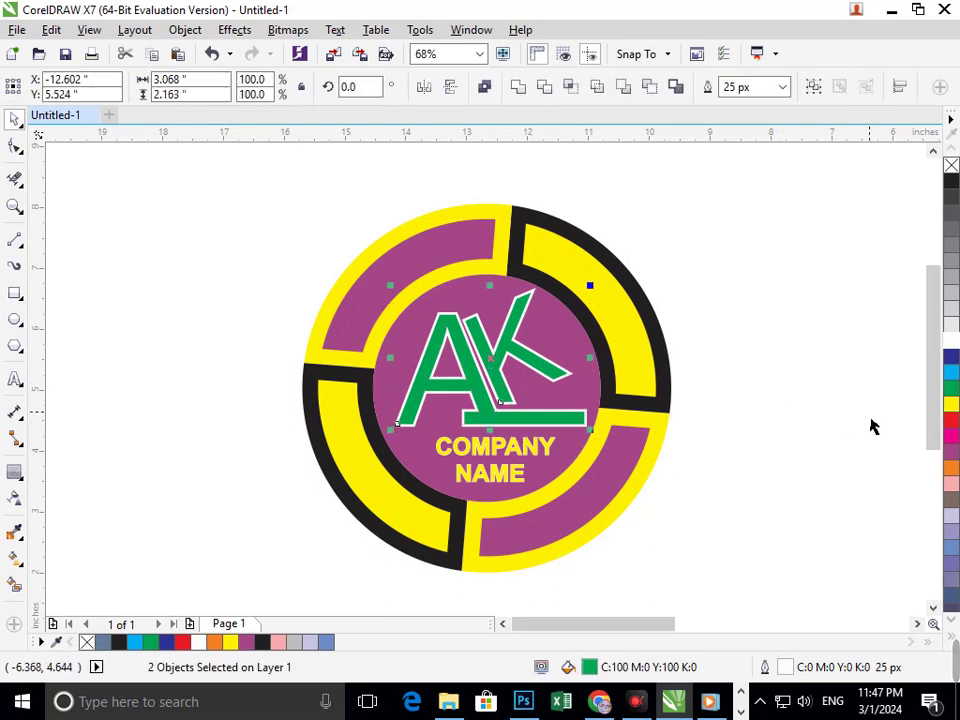
key(F12)
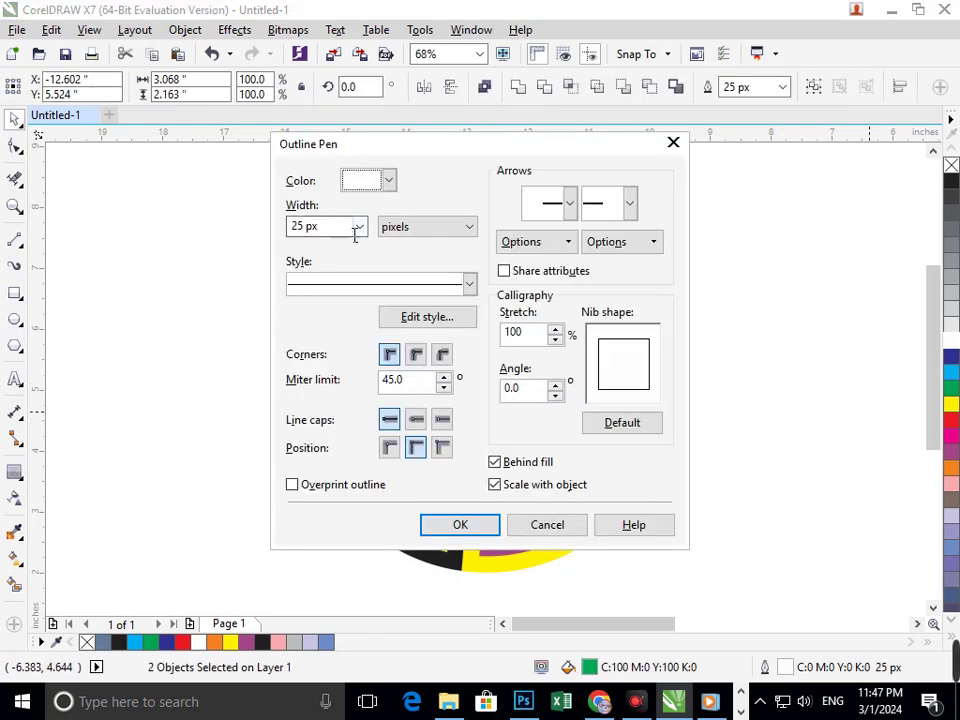
drag(350, 232, 154, 233)
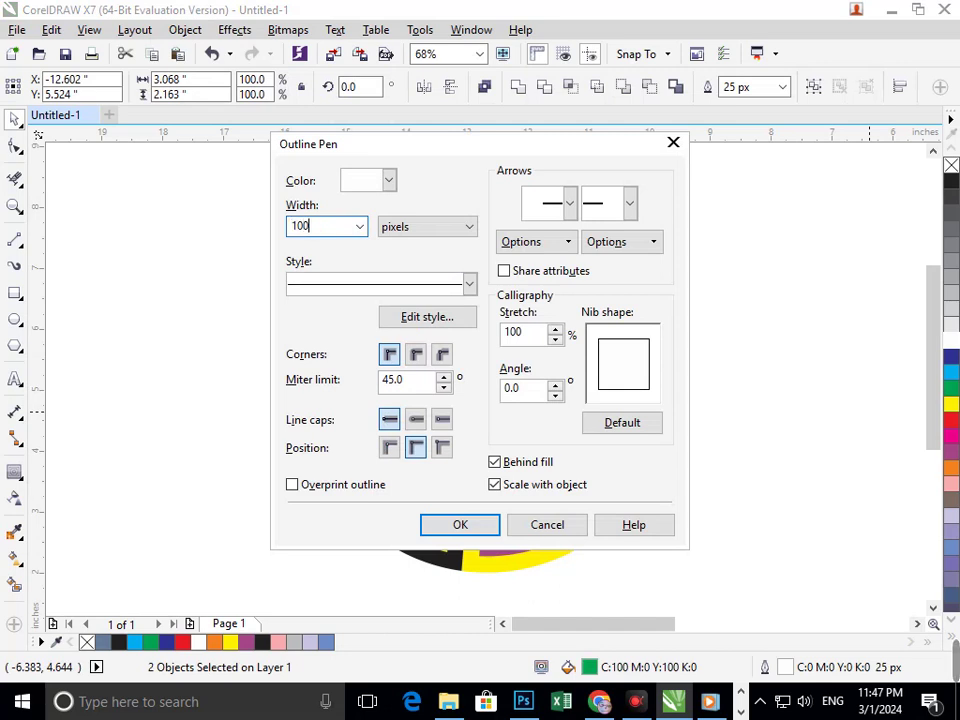
key(Return)
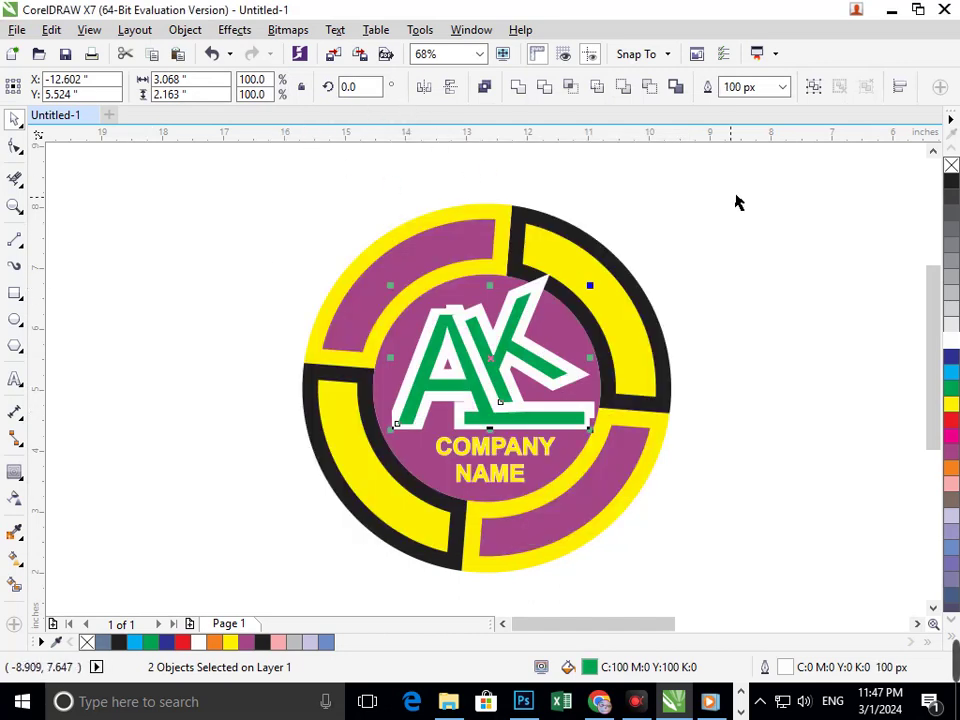
- Reduce the outline width of the letters A and K to 80 px
key(F12)
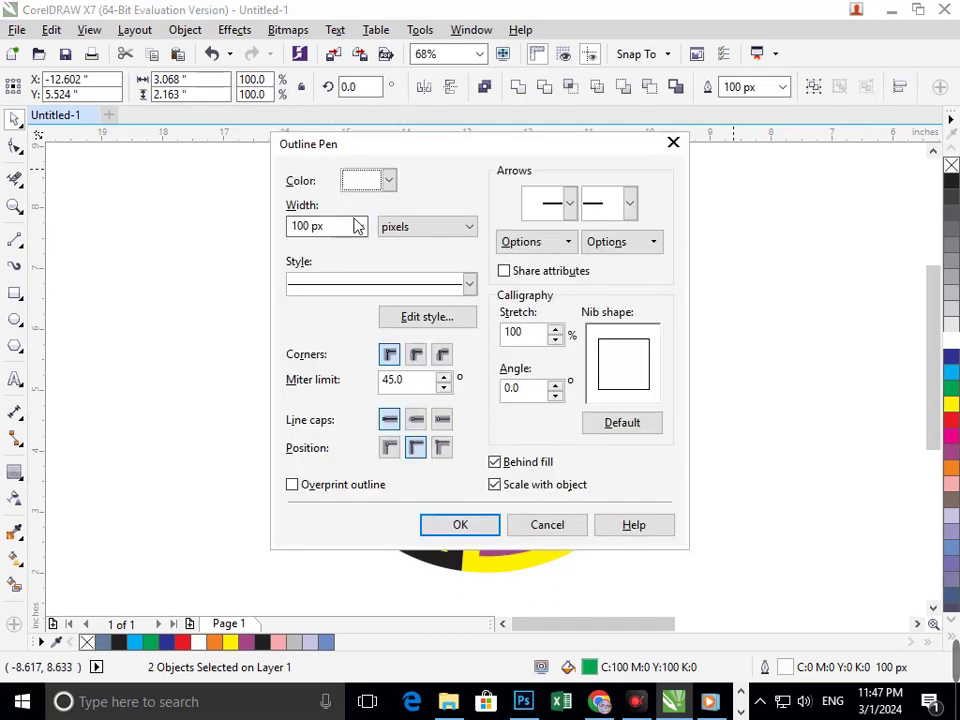
click(338, 231)
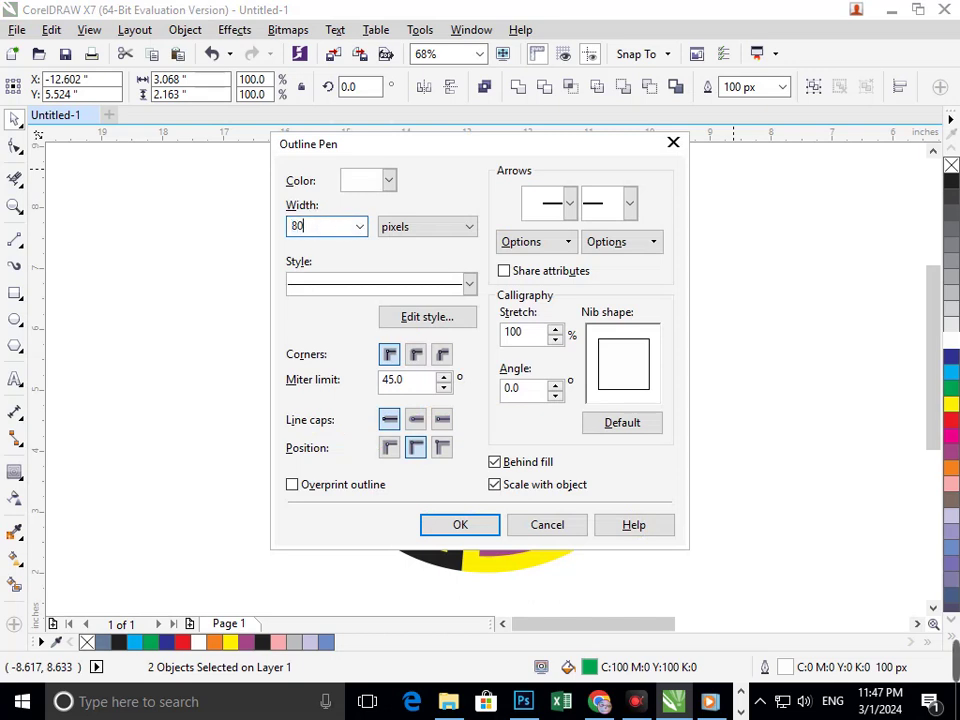
key(Return)
- Set the outline width of the letters A and K to 60 px
key(F12)
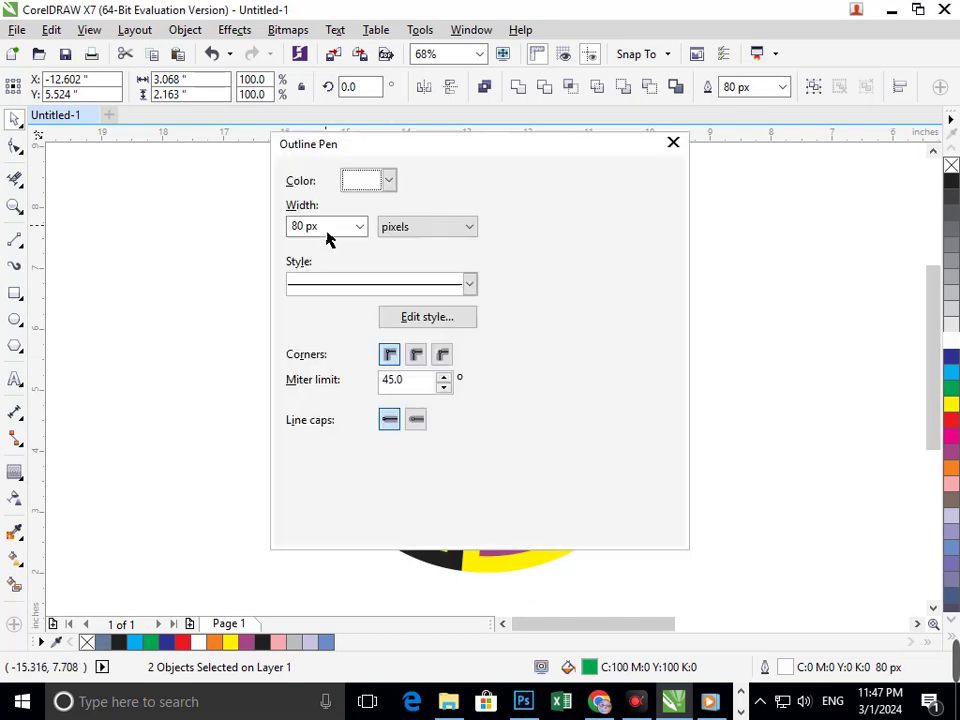
click(329, 227)
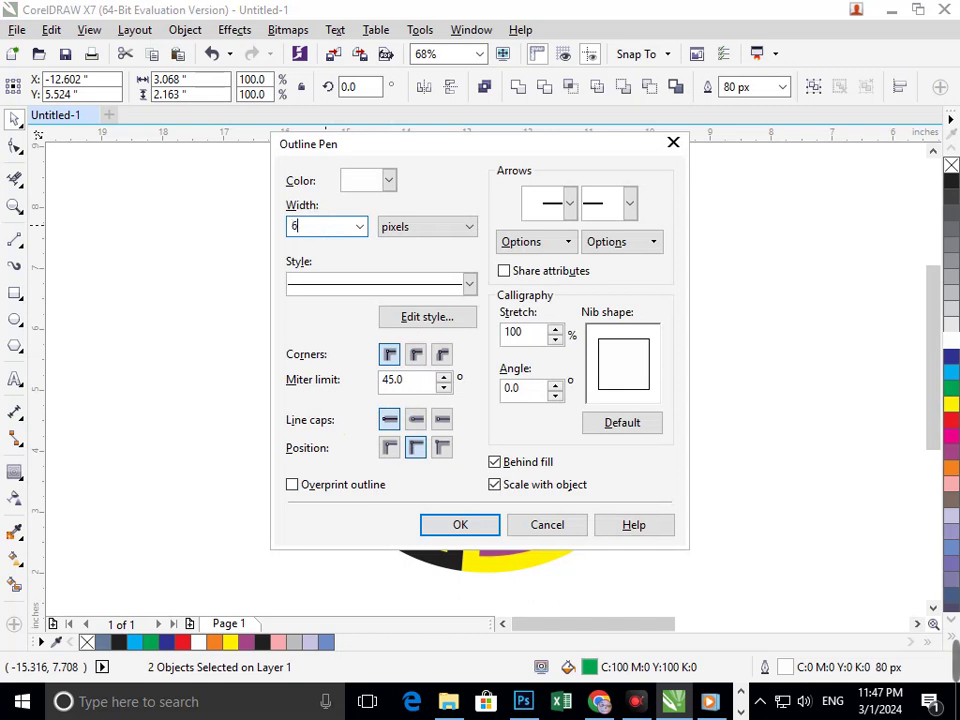
key(Return)
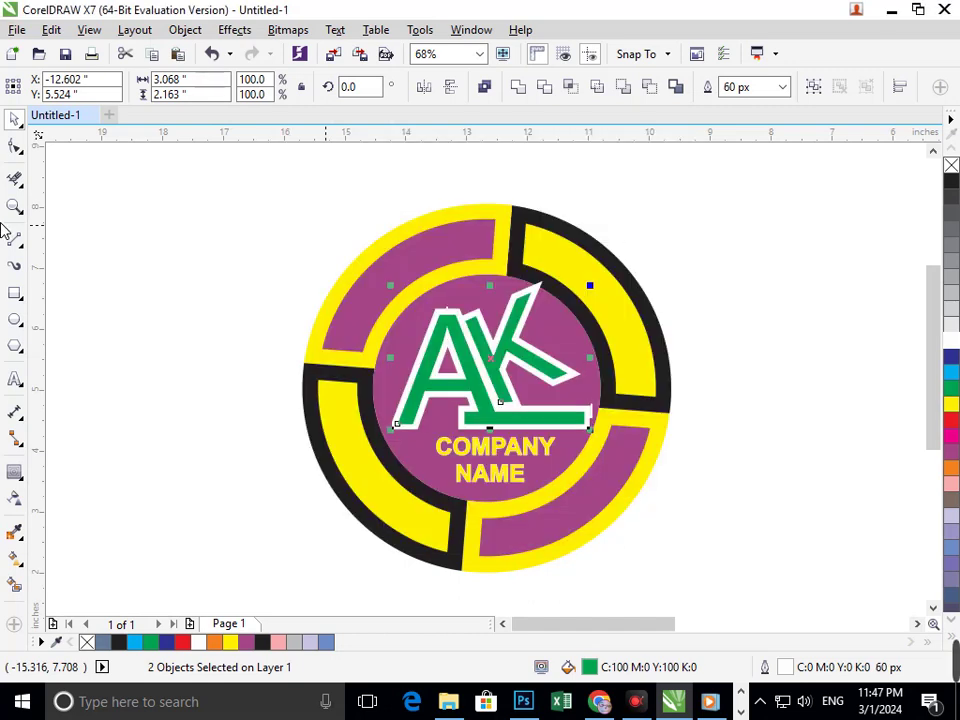
- Try a green outline on the letters, undo it, and fill both letters with red, C:0 M:100 Y:100 K:0
right_click(951, 389)
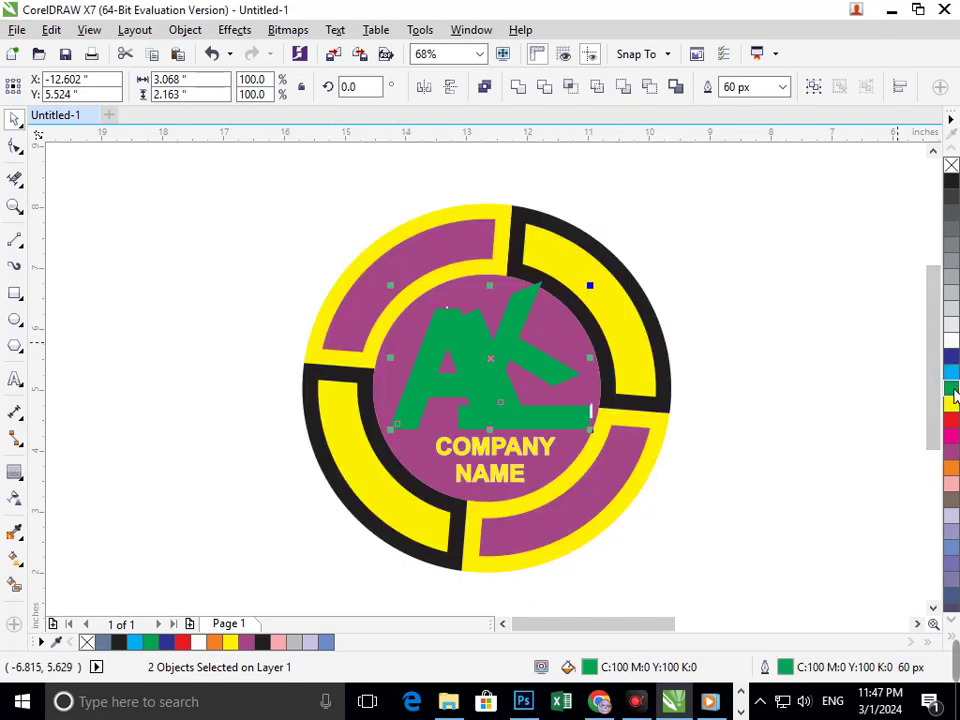
key(ctrl+z)
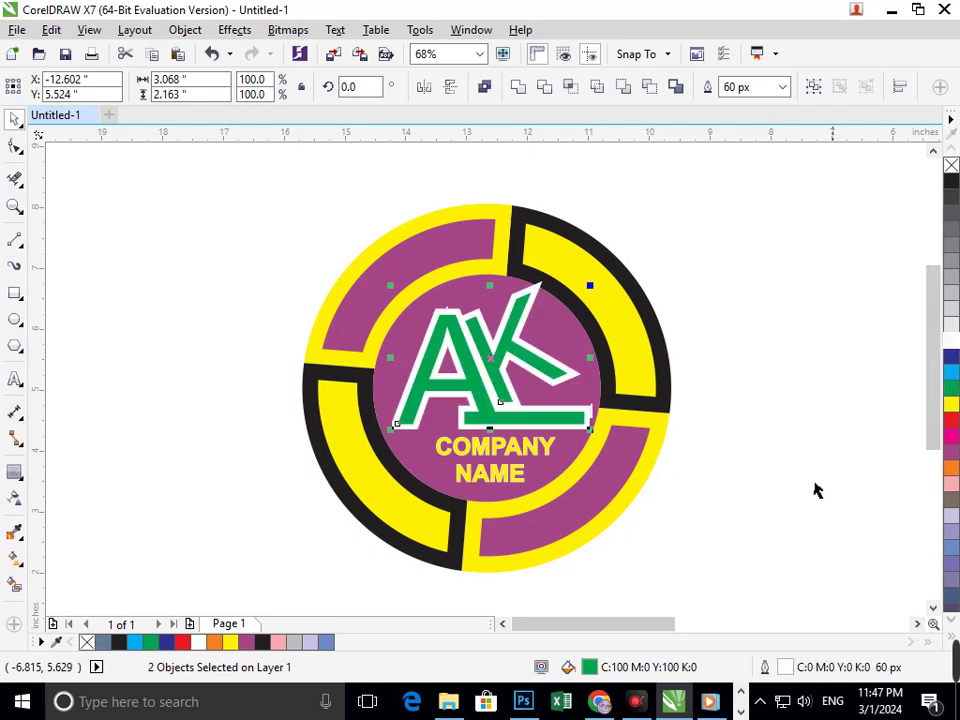
click(951, 404)
click(951, 420)
click(823, 516)
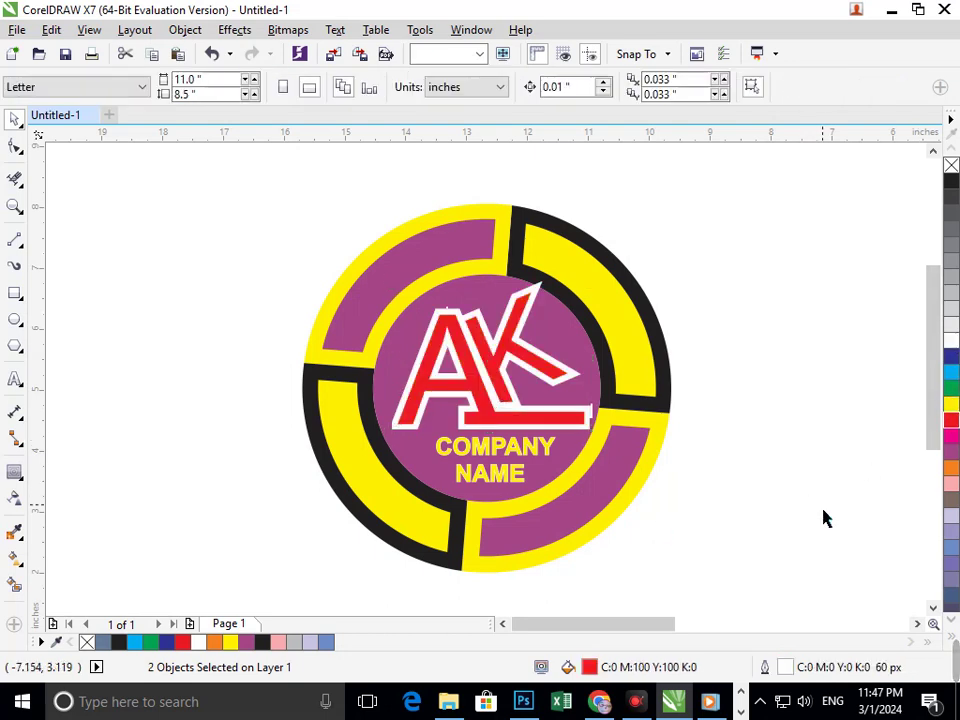
- Try shifting the object at the end of the A's long base bar sideways, and undo the move
key(F3)
key(F2)
drag(82, 284, 310, 470)
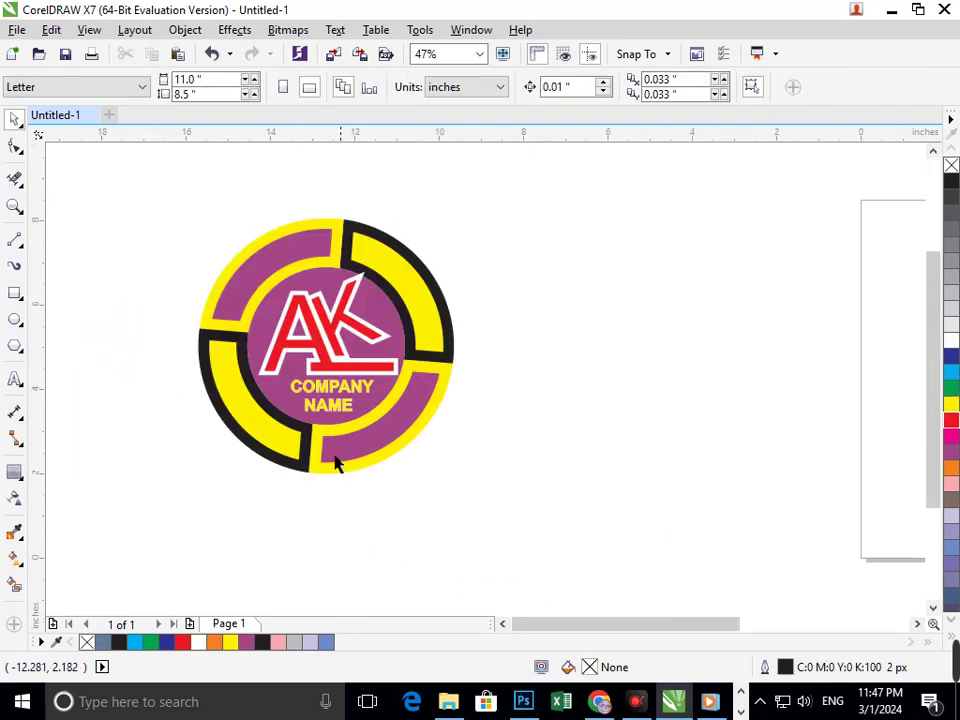
key(F2)
drag(139, 171, 630, 516)
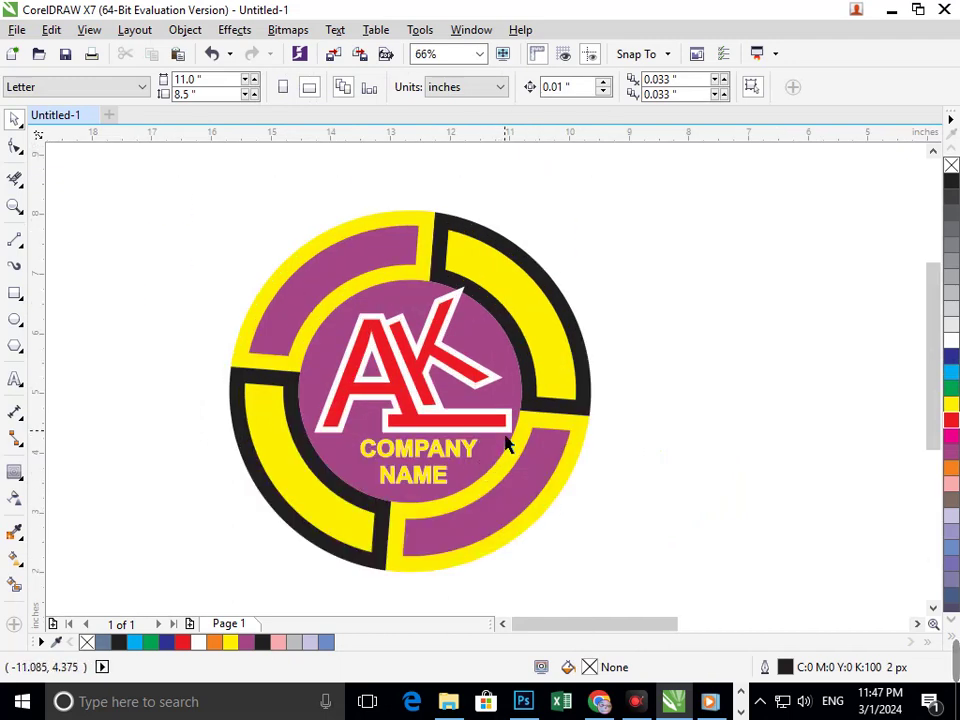
drag(508, 437, 479, 436)
key(ctrl+z)
click(610, 562)
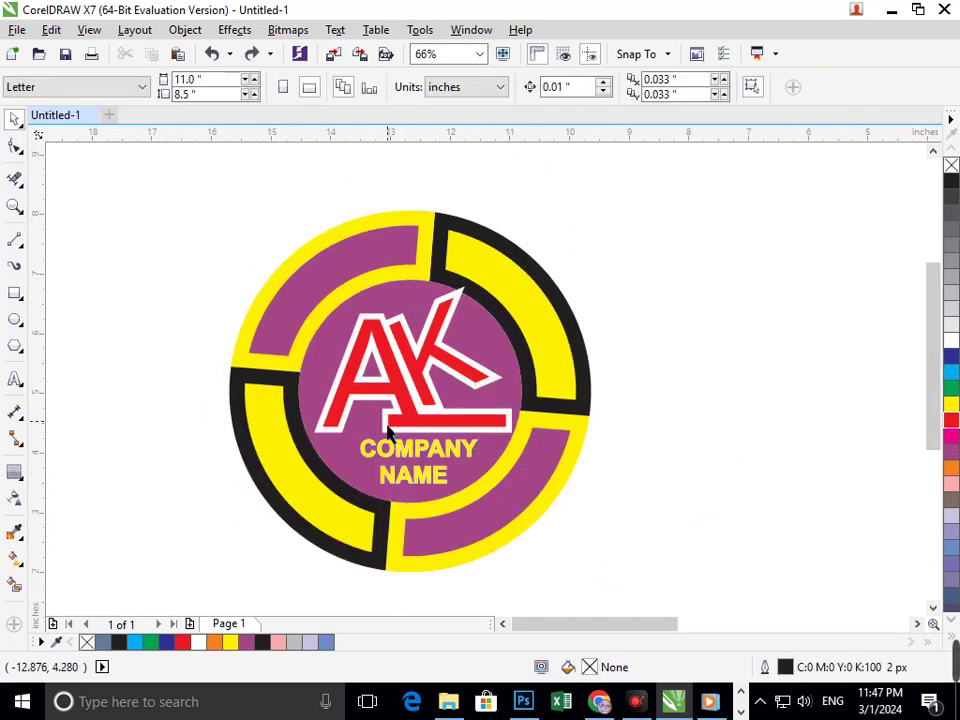
click(388, 430)
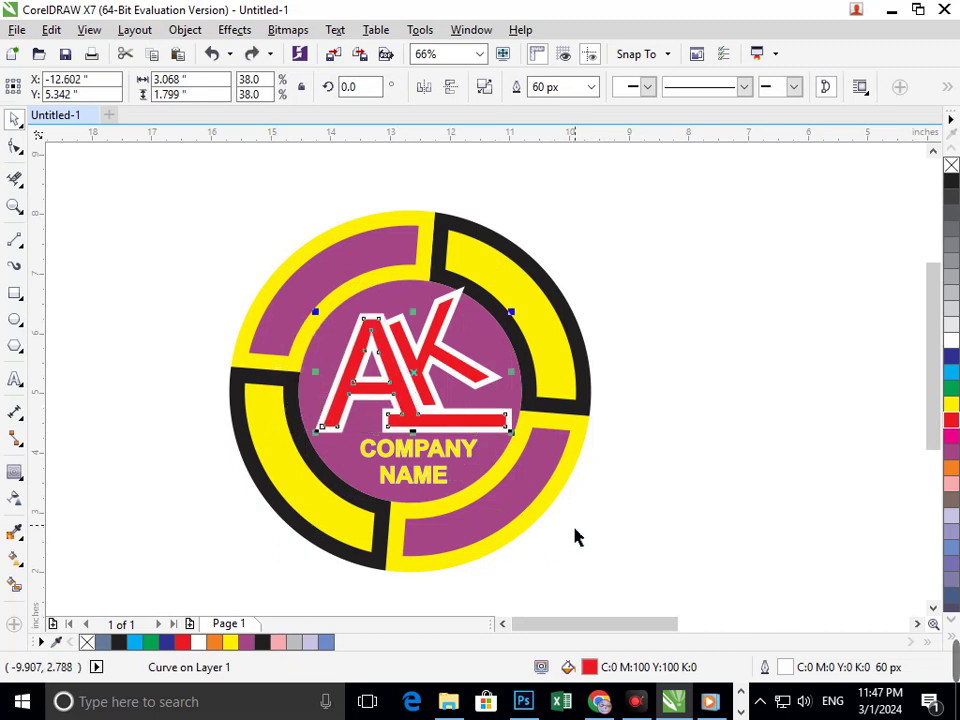
shift+click(317, 424)
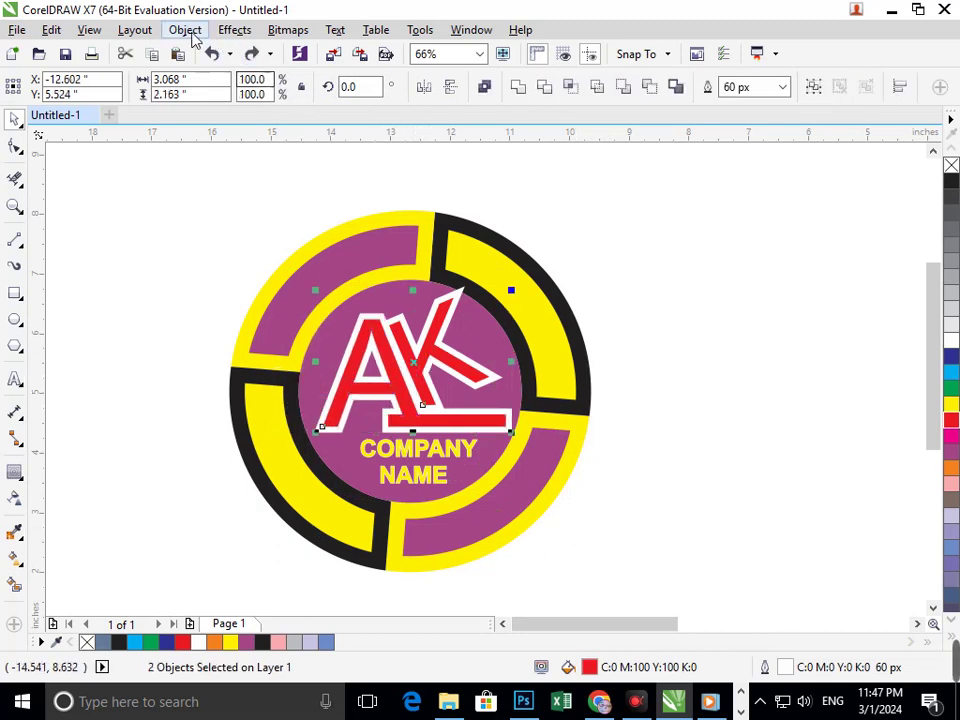
click(185, 30)
click(684, 312)
click(660, 503)
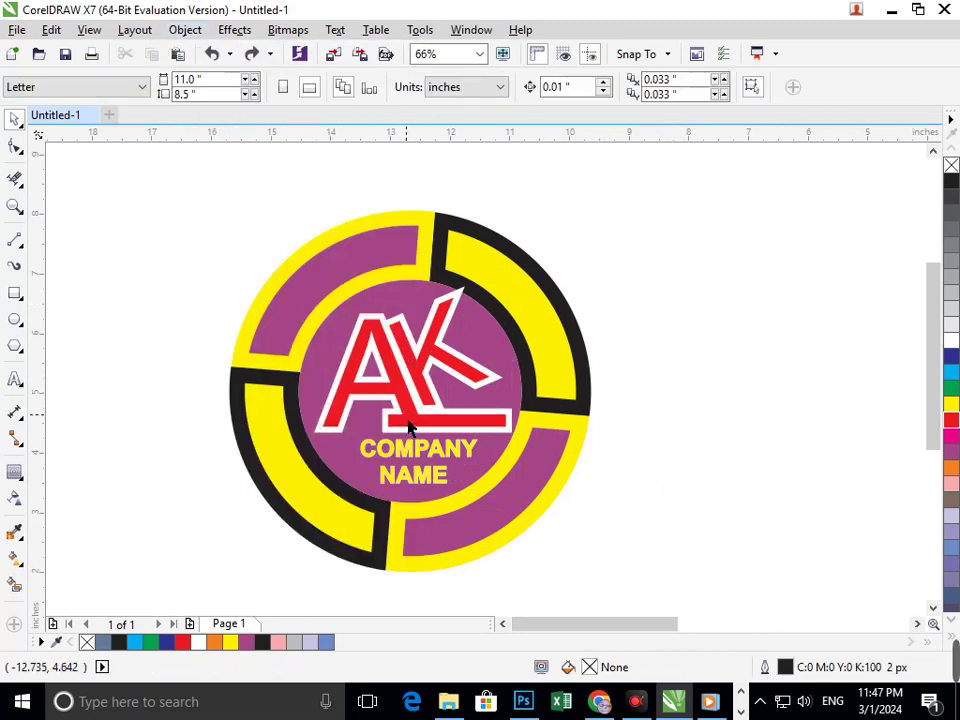
click(371, 424)
shift+click(433, 366)
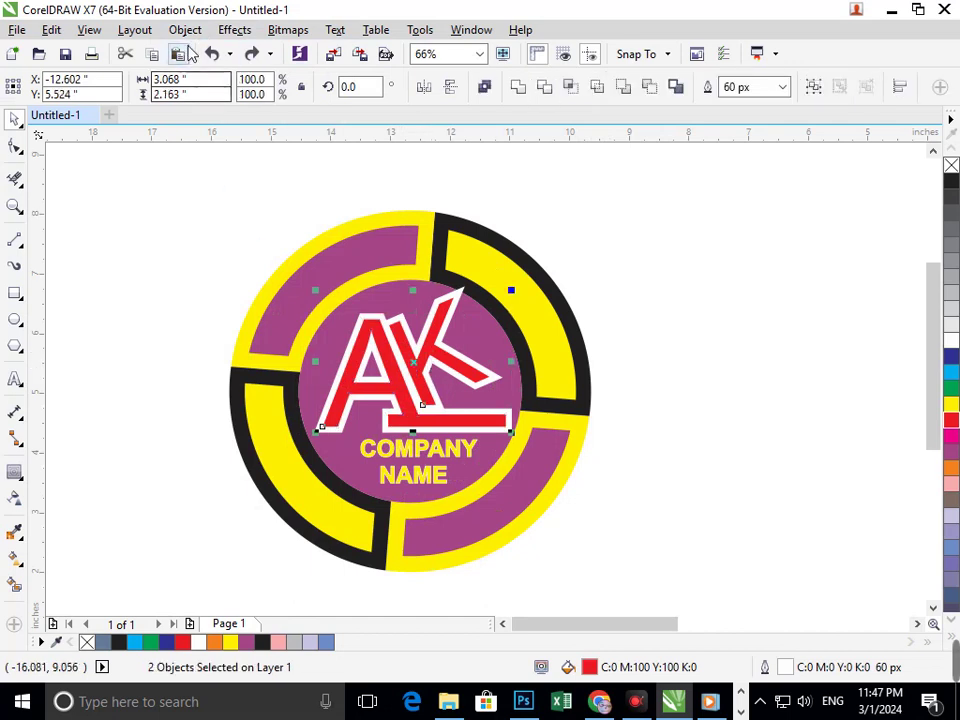
click(185, 30)
click(289, 428)
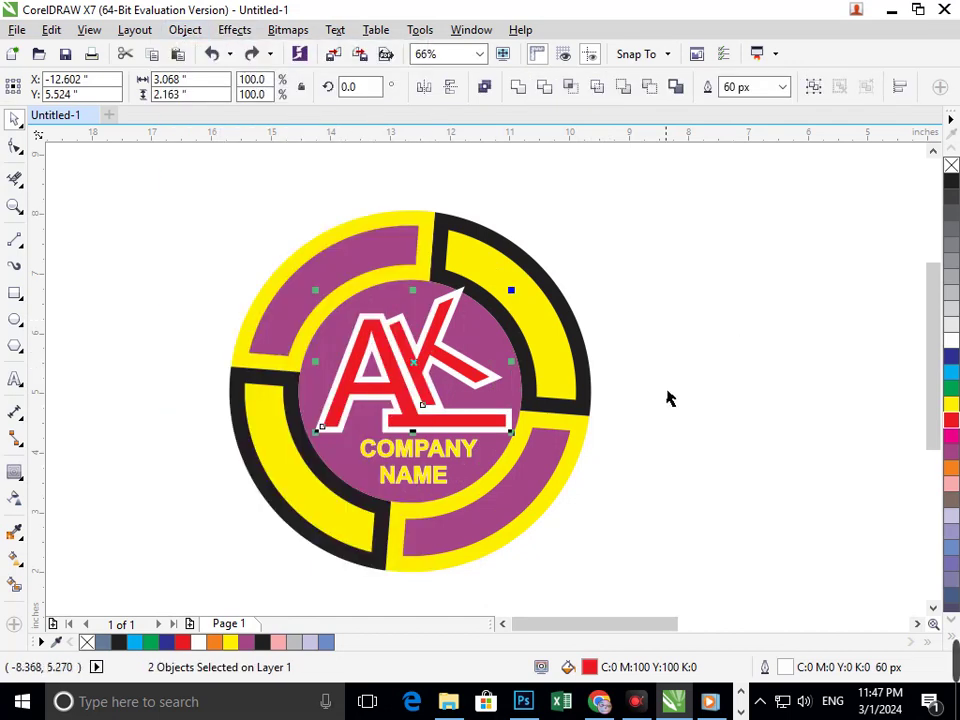
click(669, 399)
- Break apart the curve of the red letter A with its long base bar
click(307, 420)
drag(307, 420, 422, 412)
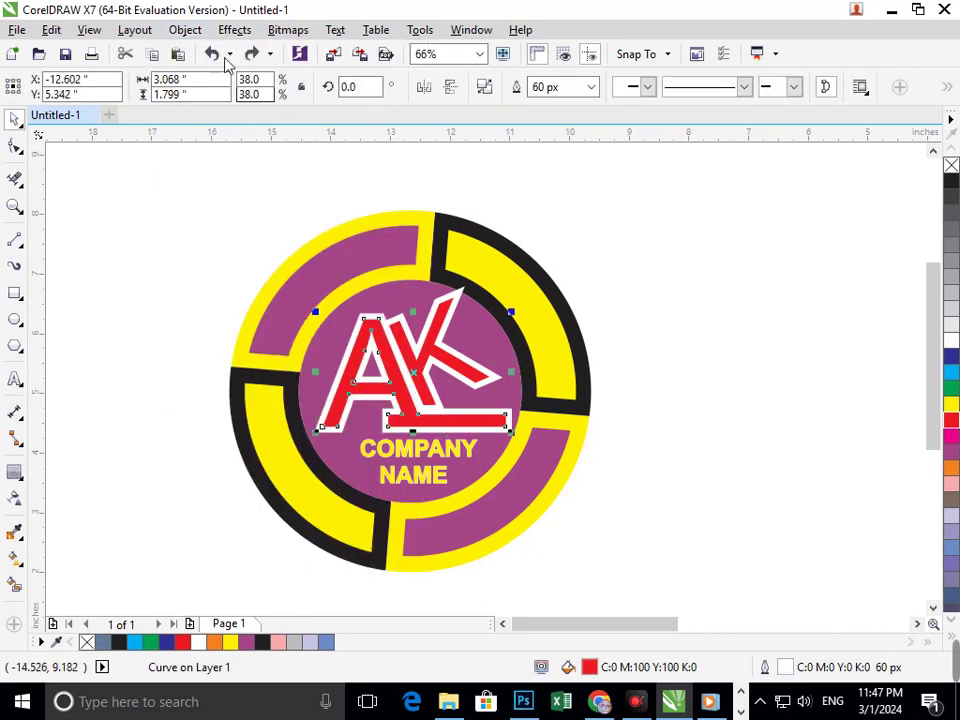
click(185, 30)
click(281, 266)
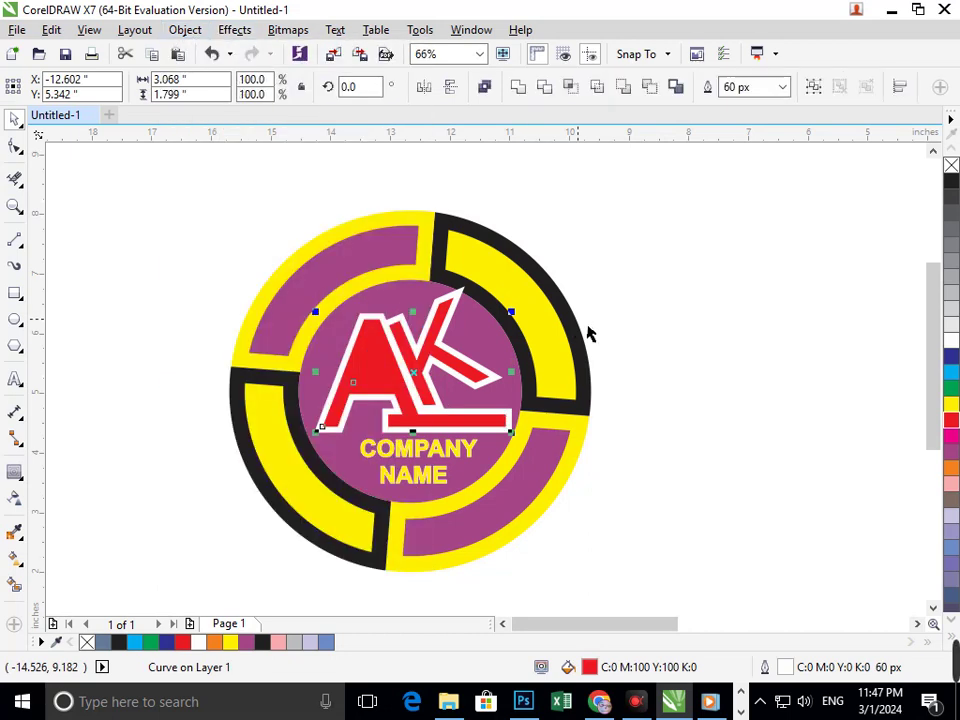